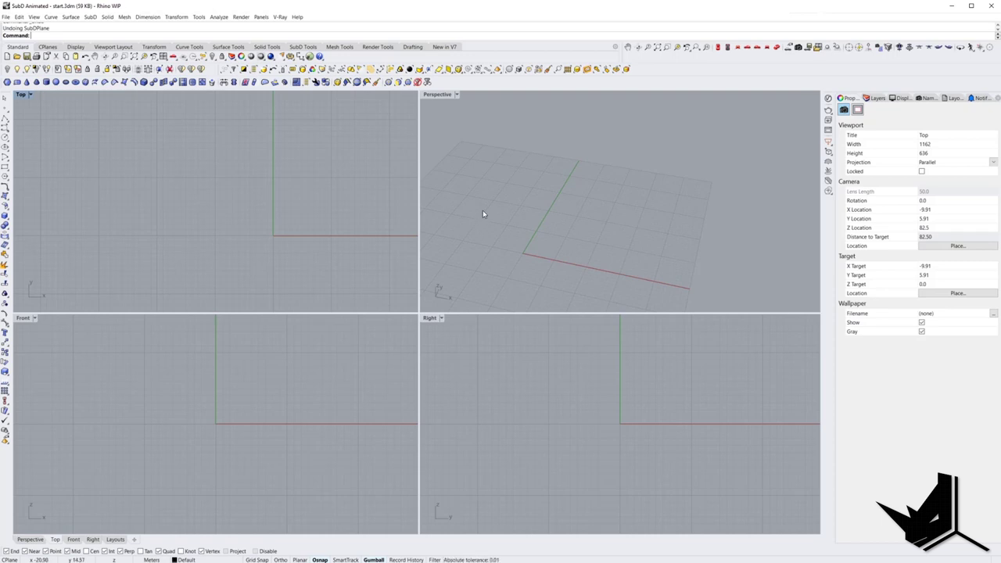
# Start a SubD plane in the maximized Perspective view with an X count of 2 and a Y count of 2
pyautogui.doubleClick(438, 95)
pyautogui.moveTo(381, 242); pyautogui.dragTo(347, 261, button='right')
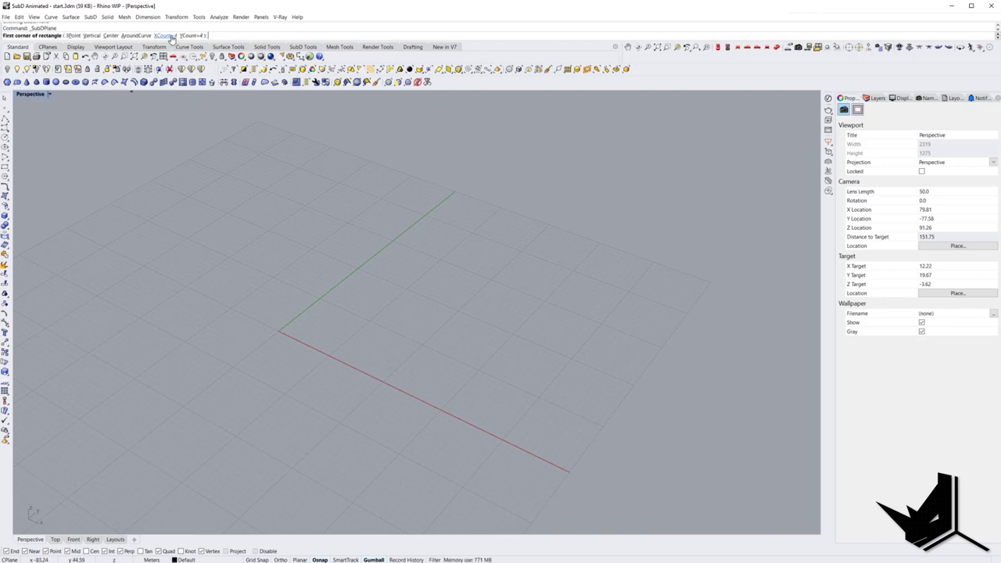
pyautogui.click(167, 35)
pyautogui.press('Return')
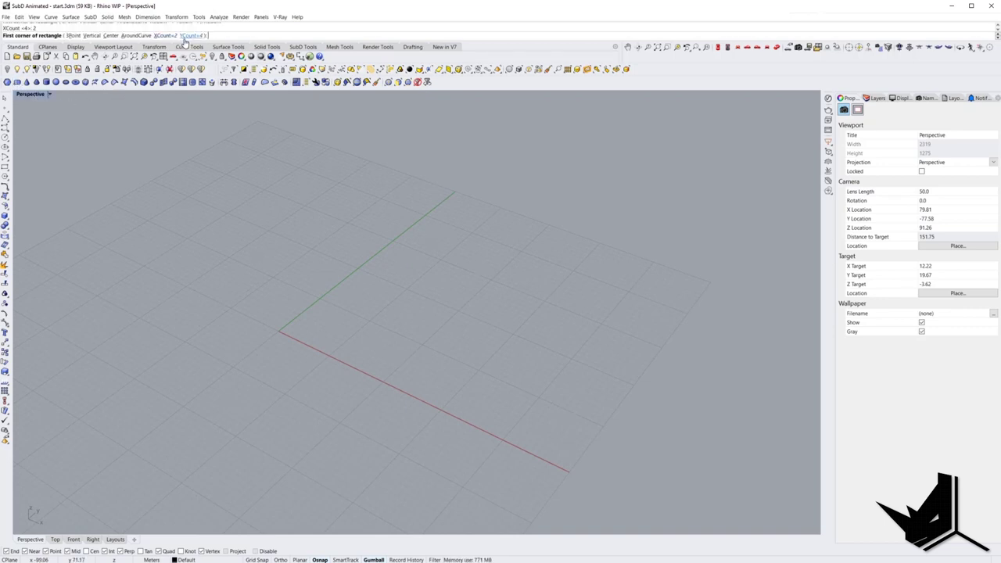
pyautogui.click(186, 35)
pyautogui.write('2')
pyautogui.press('Return')
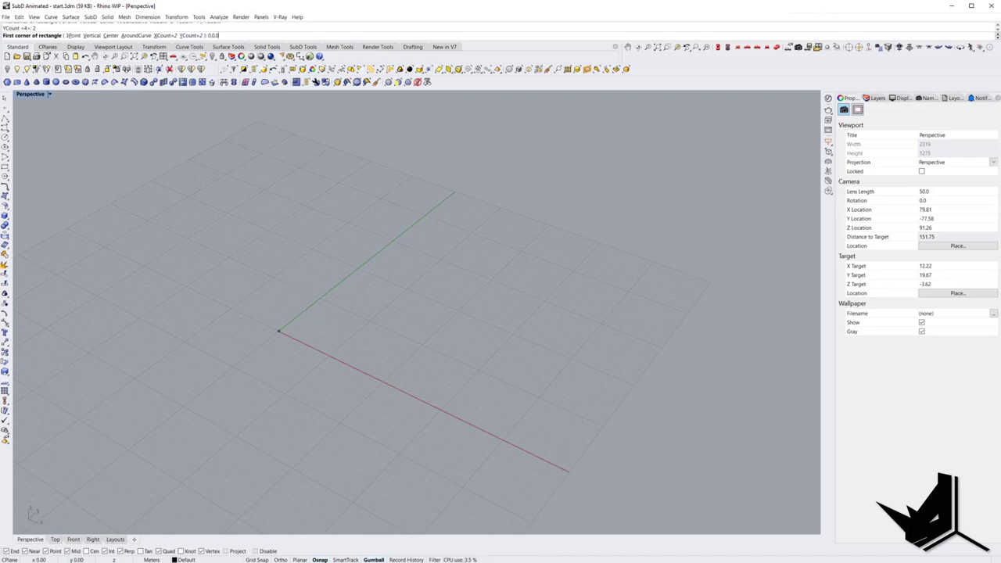
# Draw the SubD plane from the origin 0,0,0 as a square of about 13.7 m per side
pyautogui.press('Return')
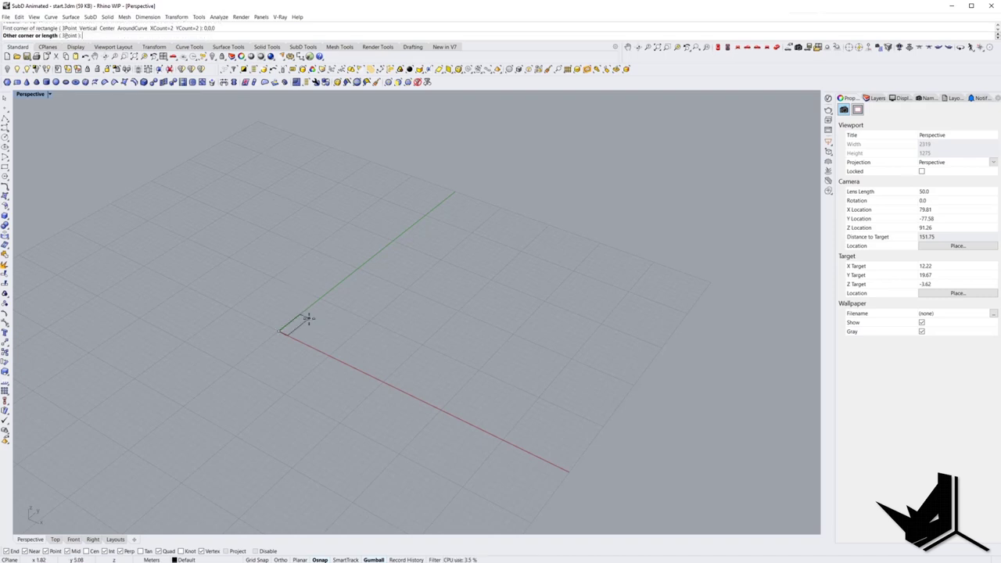
pyautogui.click(398, 312)
pyautogui.moveTo(399, 312); pyautogui.dragTo(381, 333, button='right')
pyautogui.click(380, 336)
pyautogui.scroll(4, 383, 340)
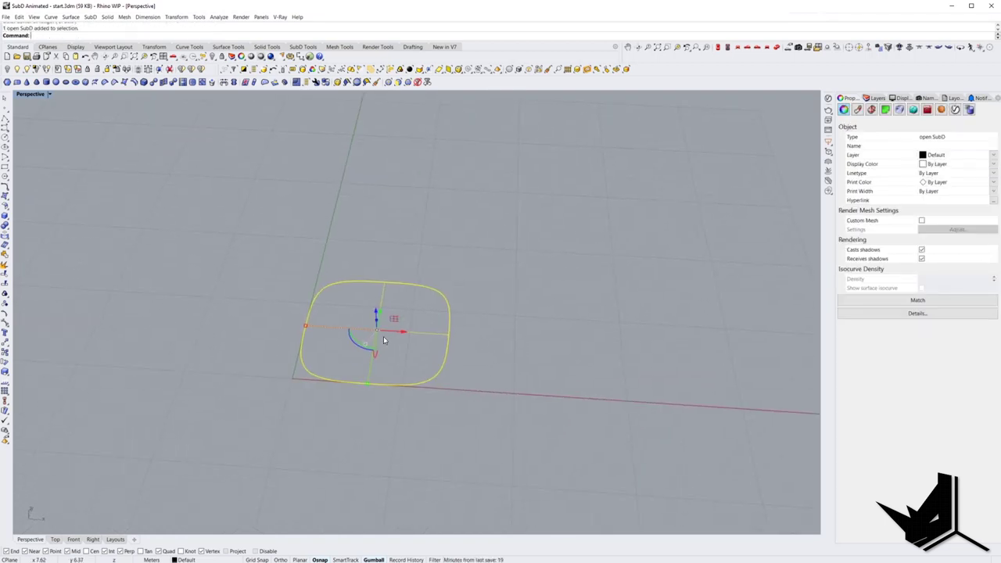
pyautogui.press('Escape')
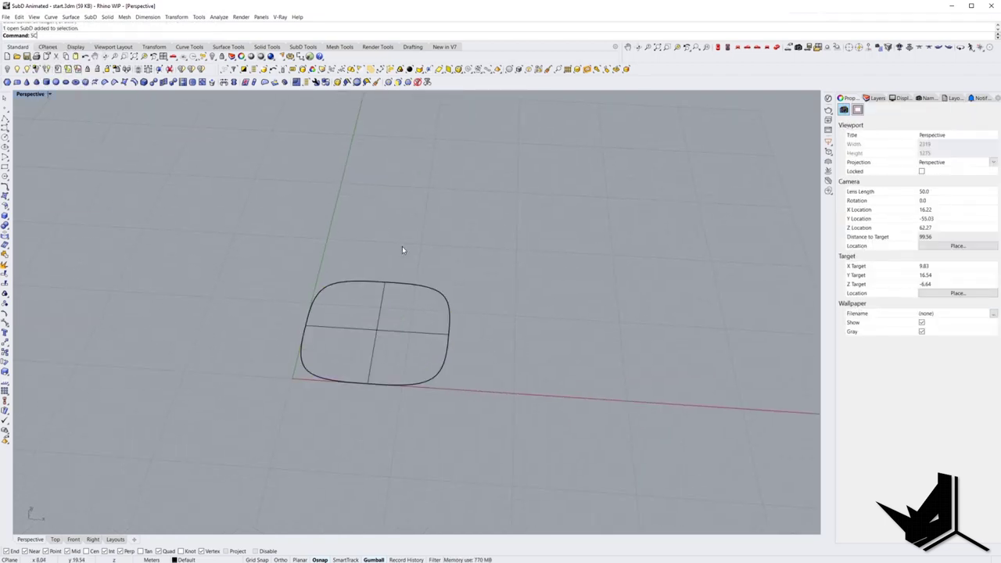
# Show the SubD plane in flat display and scale it with Scale1D along the X axis to a length of 5
pyautogui.press('Tab')
pyautogui.click(368, 365)
pyautogui.write('Scale1D')
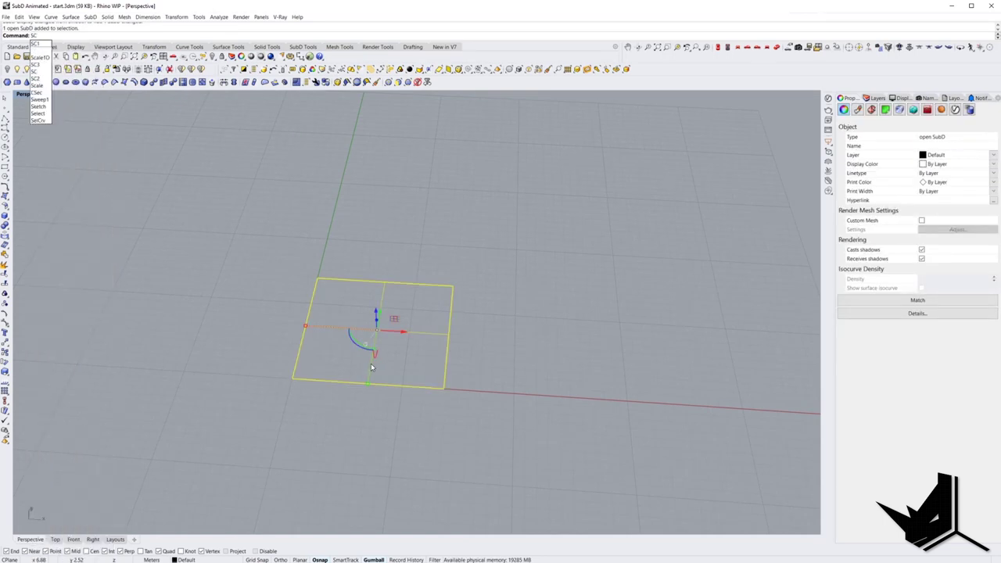
pyautogui.press('Return')
pyautogui.click(292, 383)
pyautogui.click(438, 391)
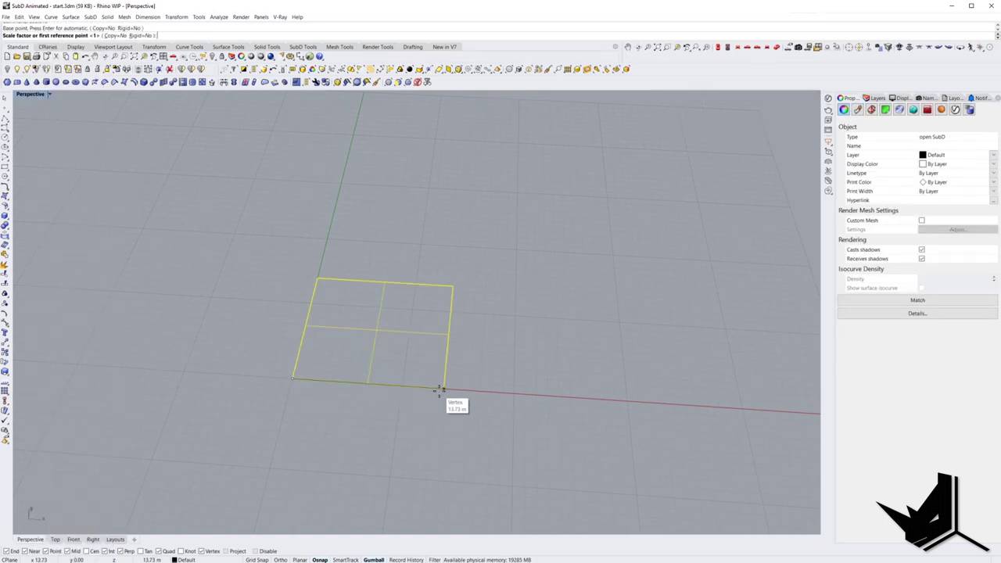
pyautogui.write('5')
pyautogui.press('Return')
# Scale the plane with Scale1D along the Y axis to match its 5 m width
pyautogui.moveTo(347, 344); pyautogui.dragTo(304, 327, button='right')
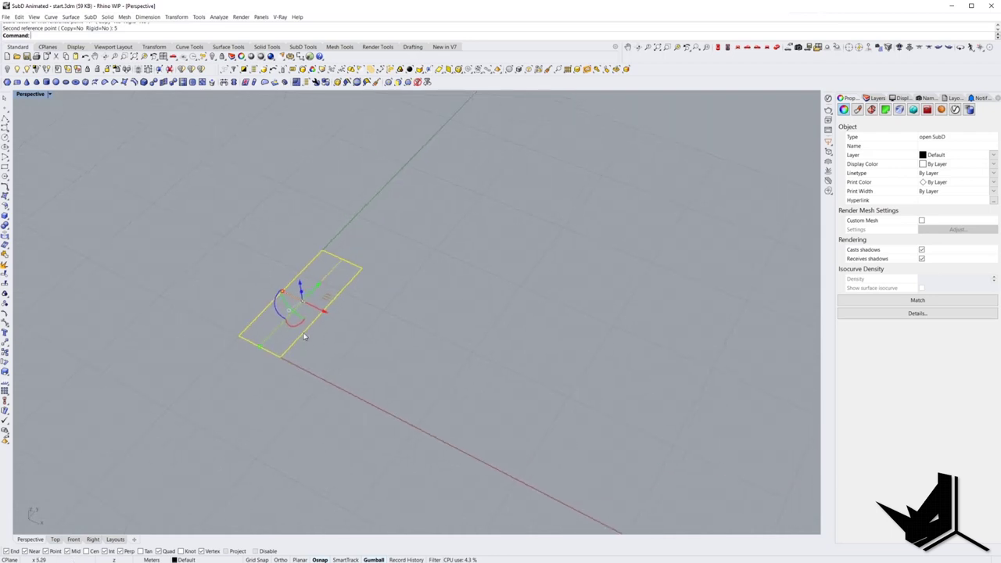
pyautogui.scroll(4, 303, 327)
pyautogui.press('Return')
pyautogui.click(265, 377)
pyautogui.click(393, 234)
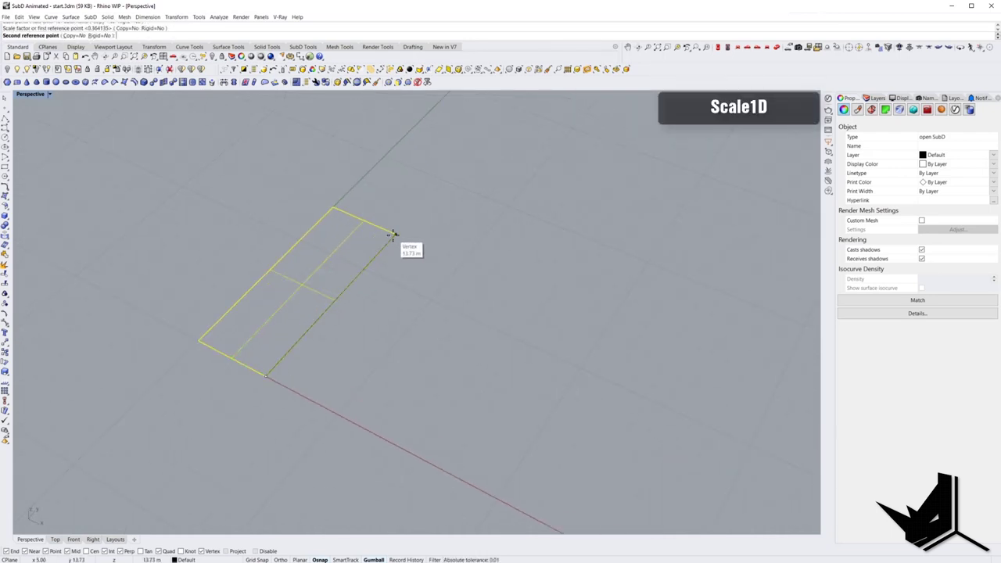
pyautogui.press('Return')
pyautogui.moveTo(395, 234)
pyautogui.mouseDown(button='right')
pyautogui.moveTo(478, 253)
pyautogui.moveTo(425, 277)
pyautogui.moveTo(384, 313)
pyautogui.moveTo(443, 292)
pyautogui.moveTo(418, 302)
pyautogui.moveTo(438, 326)
pyautogui.moveTo(409, 313)
pyautogui.mouseUp(button='right')
# Set the viewport to Shaded mode and compare the SubD plane in smooth and flat display
pyautogui.press('Escape')
pyautogui.press('Tab')
pyautogui.hotkey('ctrl', 'alt', 's')
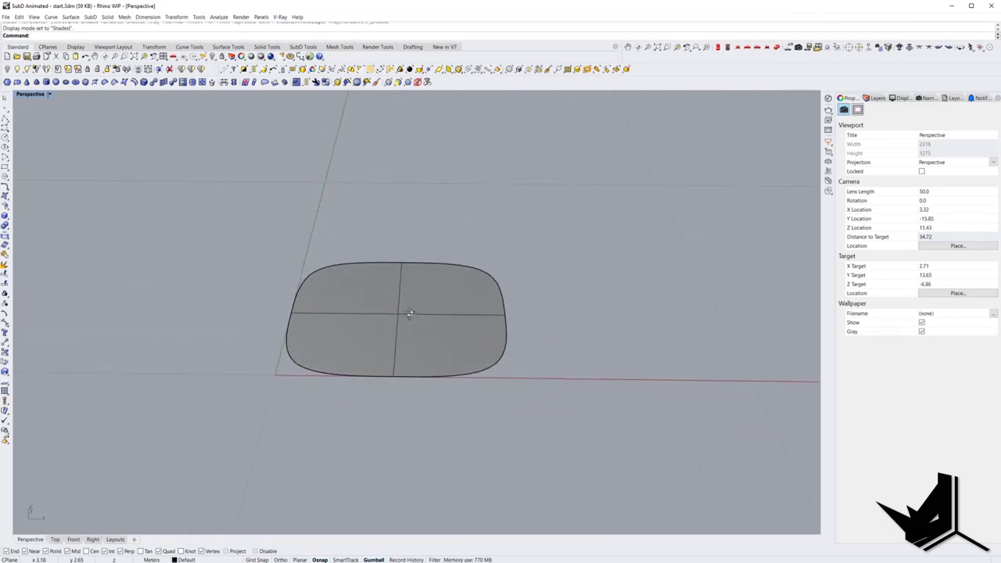
pyautogui.press('Tab')
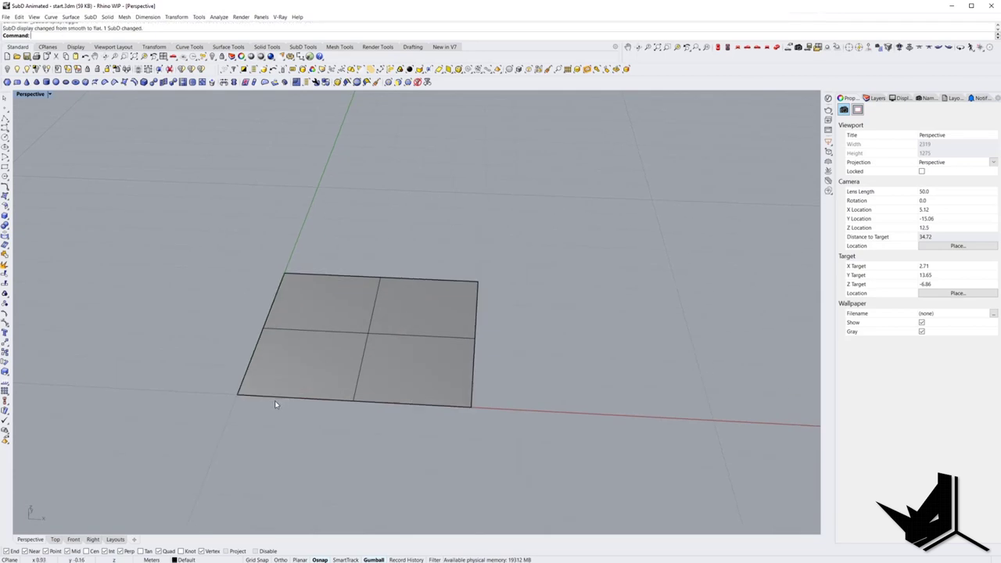
# Raise the four corner vertices of the SubD plane vertically and preview the shape in smooth display
pyautogui.keyDown('ctrl'); pyautogui.keyDown('shift'); pyautogui.click(238, 395); pyautogui.keyUp('shift'); pyautogui.keyUp('ctrl')
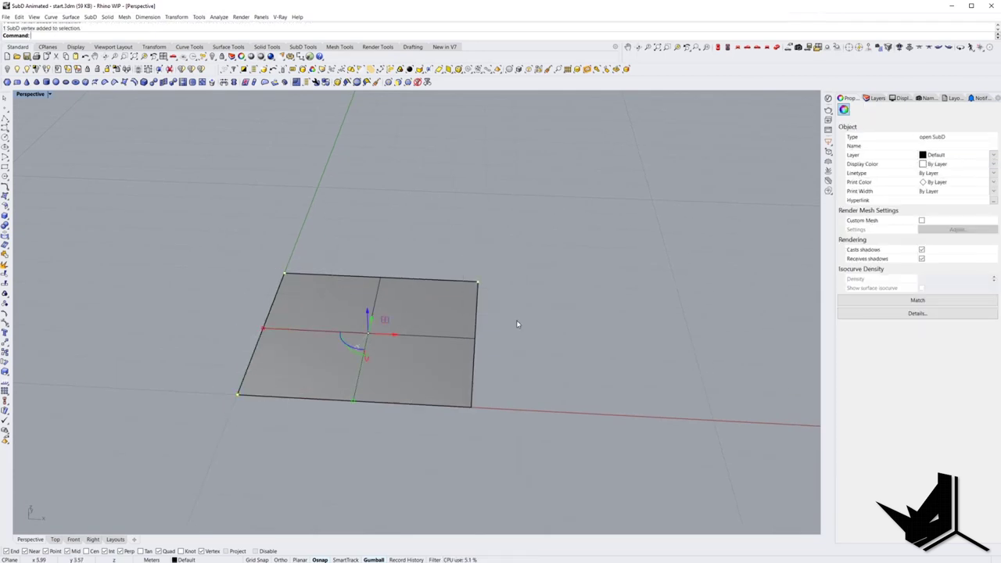
pyautogui.moveTo(472, 410); pyautogui.dragTo(374, 330, button='right')
pyautogui.moveTo(374, 330); pyautogui.dragTo(358, 161)
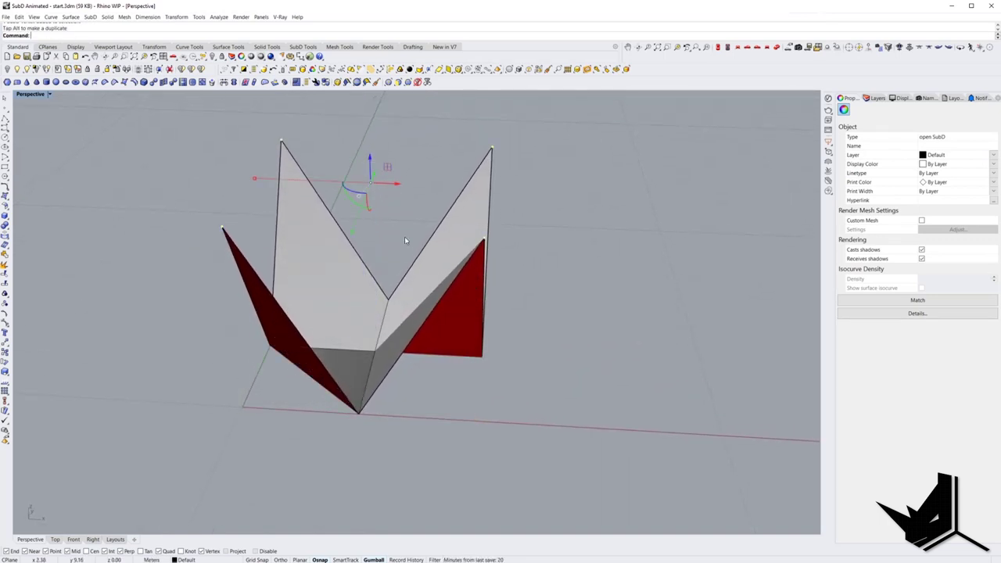
pyautogui.press('Tab')
pyautogui.moveTo(404, 237); pyautogui.dragTo(378, 283, button='right')
pyautogui.press('Tab')
pyautogui.press('Escape')
# Insert an edge with Proportional offset mode across one X half of the SubD, parallel and close to its centre line
pyautogui.keyDown('ctrl'); pyautogui.keyDown('shift'); pyautogui.click(383, 274); pyautogui.keyUp('shift'); pyautogui.keyUp('ctrl')
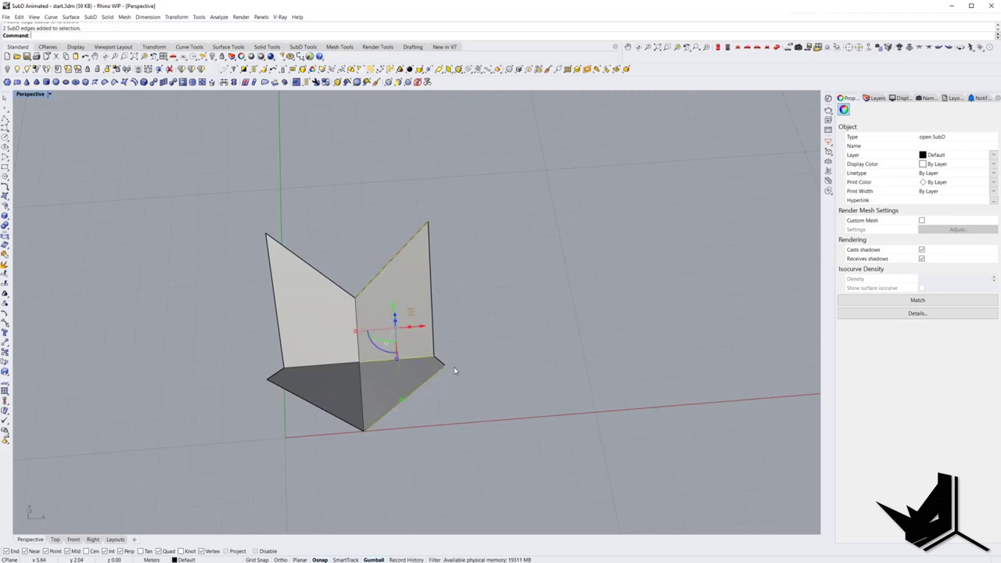
pyautogui.write('rt')
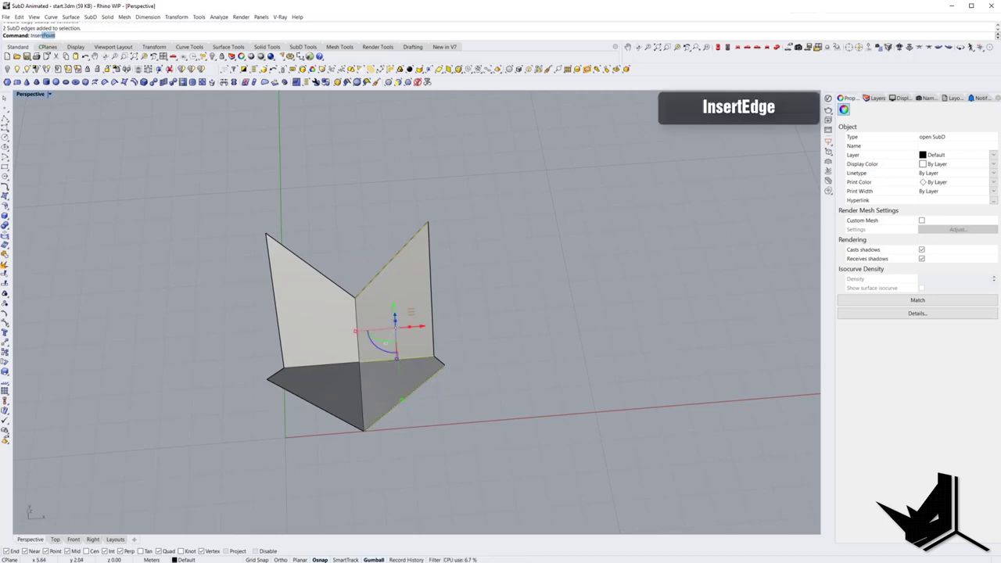
pyautogui.press('Down')
pyautogui.press('Down')
pyautogui.press('Return')
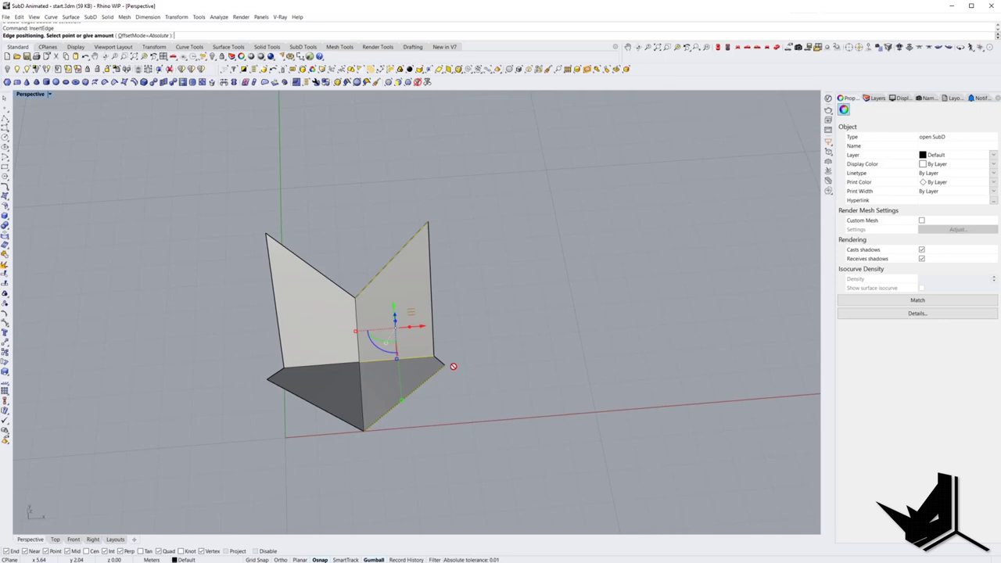
pyautogui.click(157, 36)
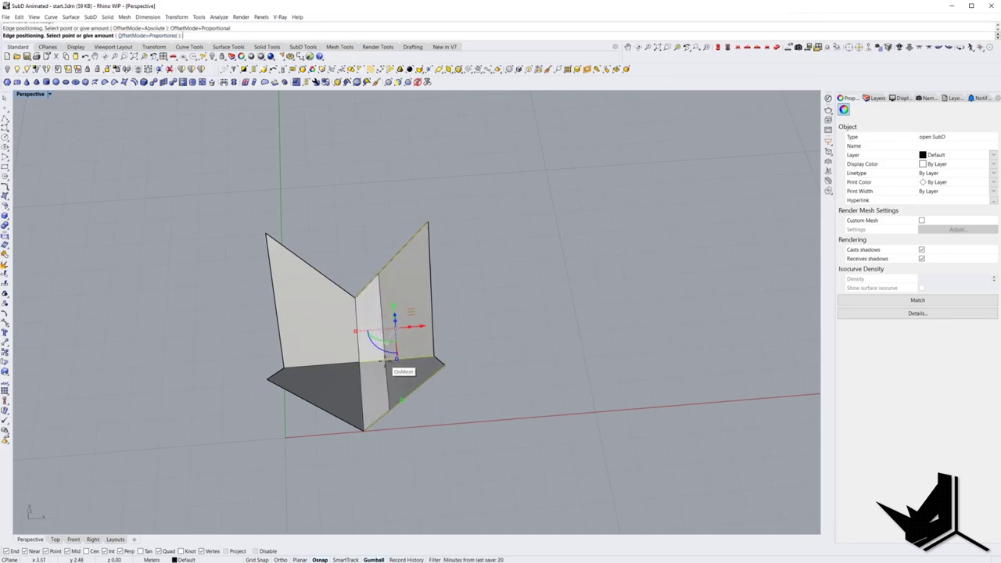
pyautogui.click(385, 360)
# Reflect the SubD about its centre line parallel to Y, keeping the half with the inserted edge, and preview the smooth form
pyautogui.moveTo(385, 363); pyautogui.dragTo(406, 357, button='right')
pyautogui.click(384, 358)
pyautogui.write('Reflect')
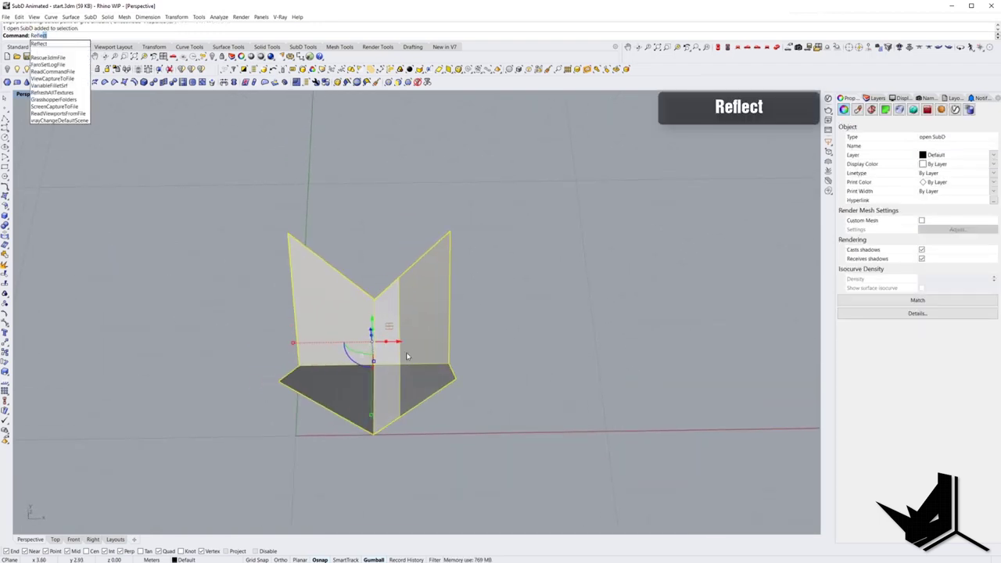
pyautogui.press('Return')
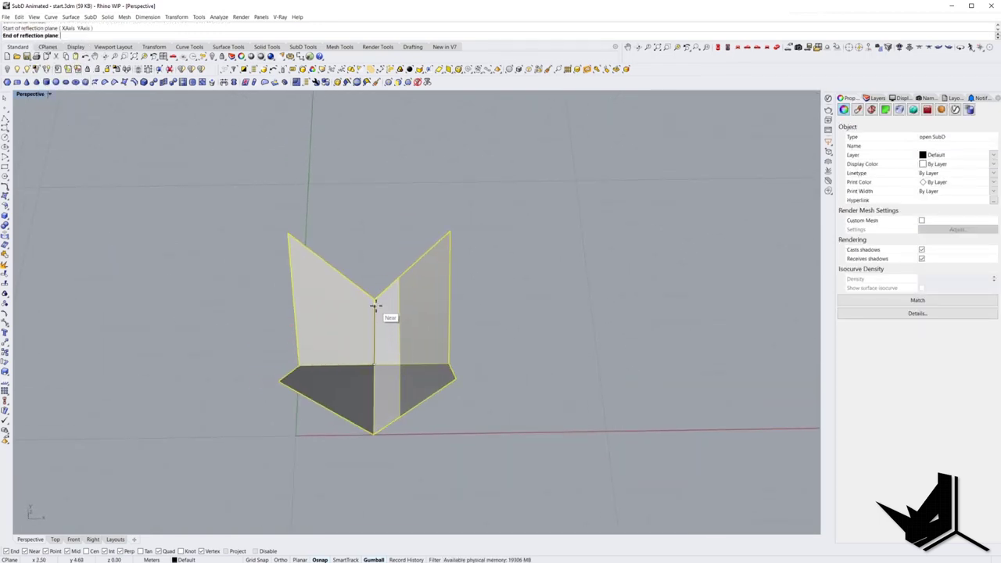
pyautogui.click(401, 364)
pyautogui.moveTo(566, 345); pyautogui.dragTo(390, 275, button='right')
pyautogui.press('Tab')
pyautogui.press('Tab')
# Insert a proportional edge midway through the edge ring on one Y half of the SubD
pyautogui.keyDown('ctrl'); pyautogui.keyDown('shift'); pyautogui.click(391, 260); pyautogui.keyUp('shift'); pyautogui.keyUp('ctrl')
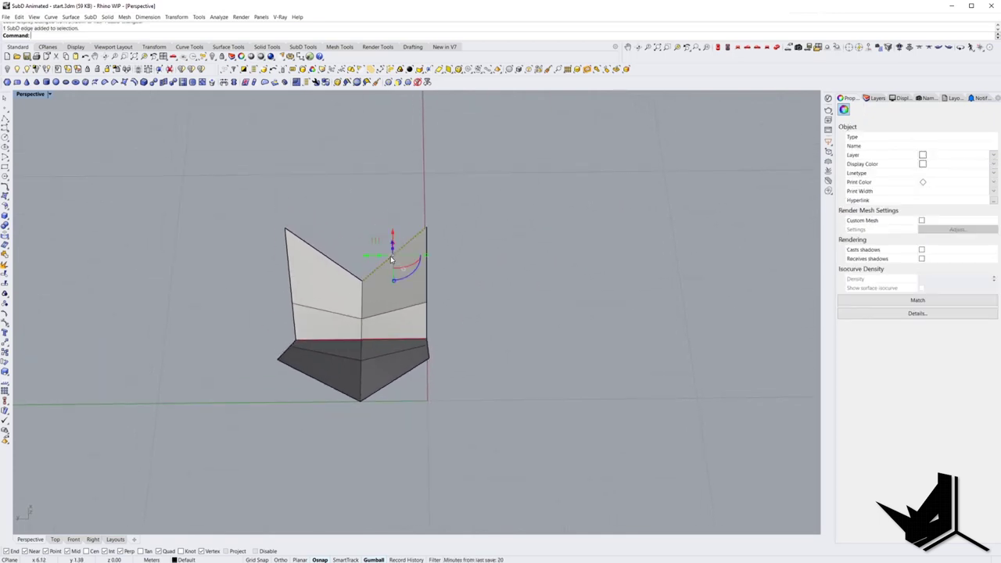
pyautogui.keyDown('ctrl'); pyautogui.keyDown('shift'); pyautogui.doubleClick(396, 314); pyautogui.keyUp('shift'); pyautogui.keyUp('ctrl')
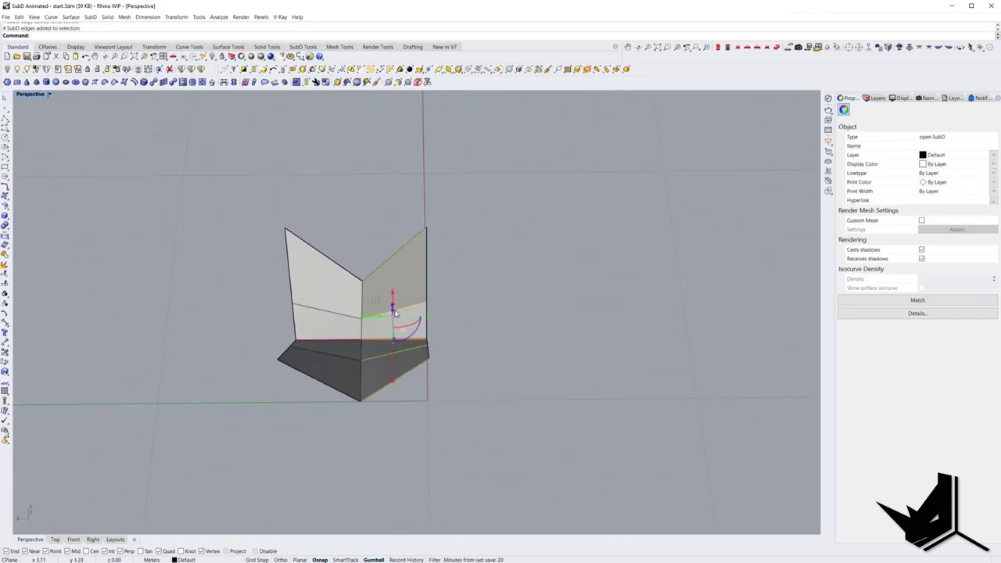
pyautogui.write('InsertEdge')
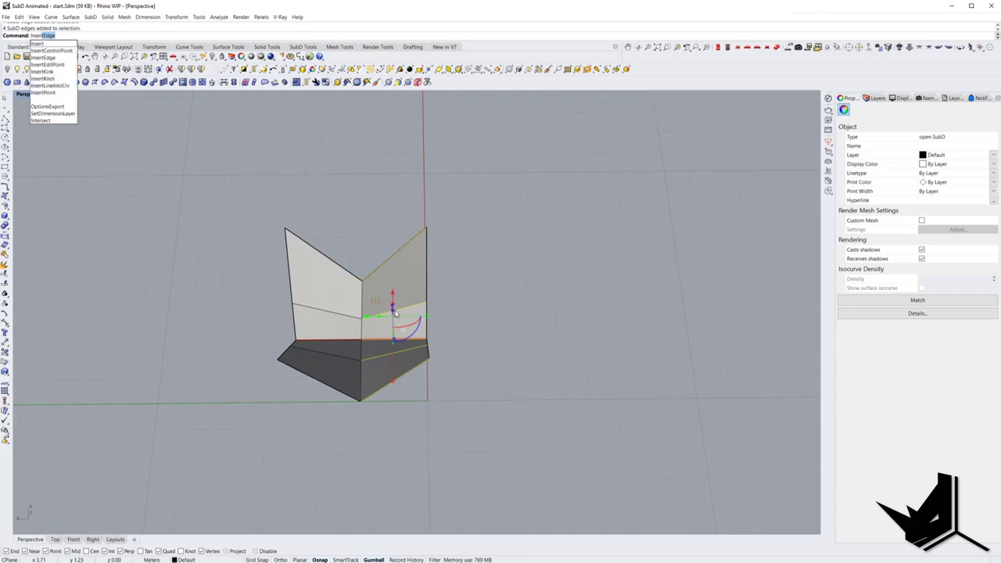
pyautogui.press('Return')
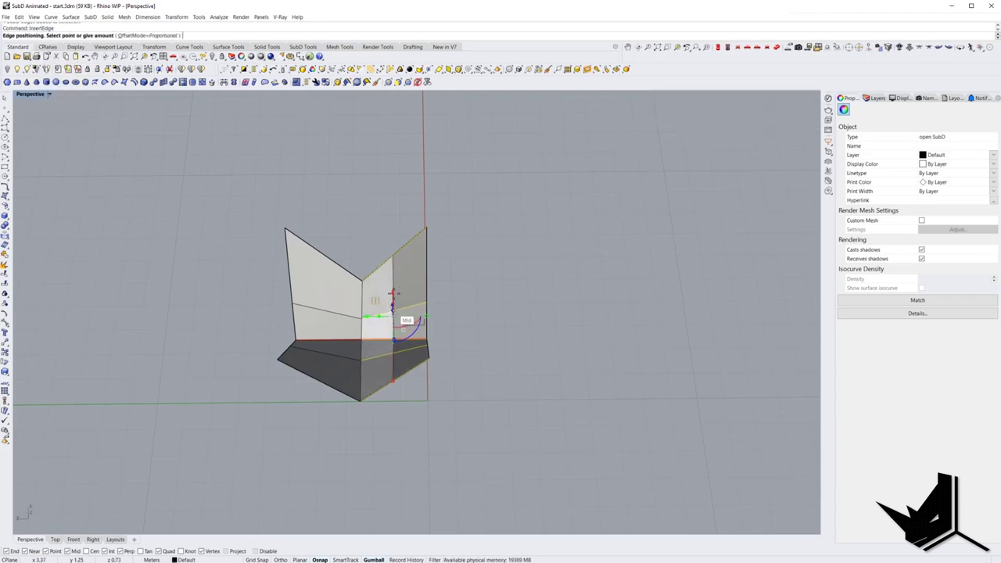
pyautogui.click(394, 255)
# Reflect the SubD about its centre line parallel to X, keeping the half with the new edge, and preview the smooth form
pyautogui.moveTo(398, 257); pyautogui.dragTo(405, 309, button='right')
pyautogui.click(404, 309)
pyautogui.write('reflect')
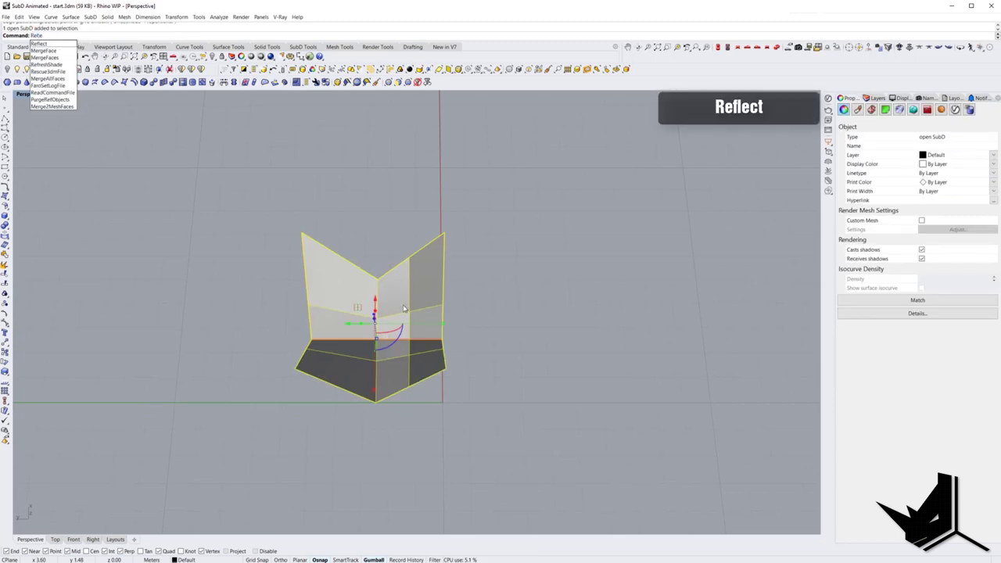
pyautogui.press('Return')
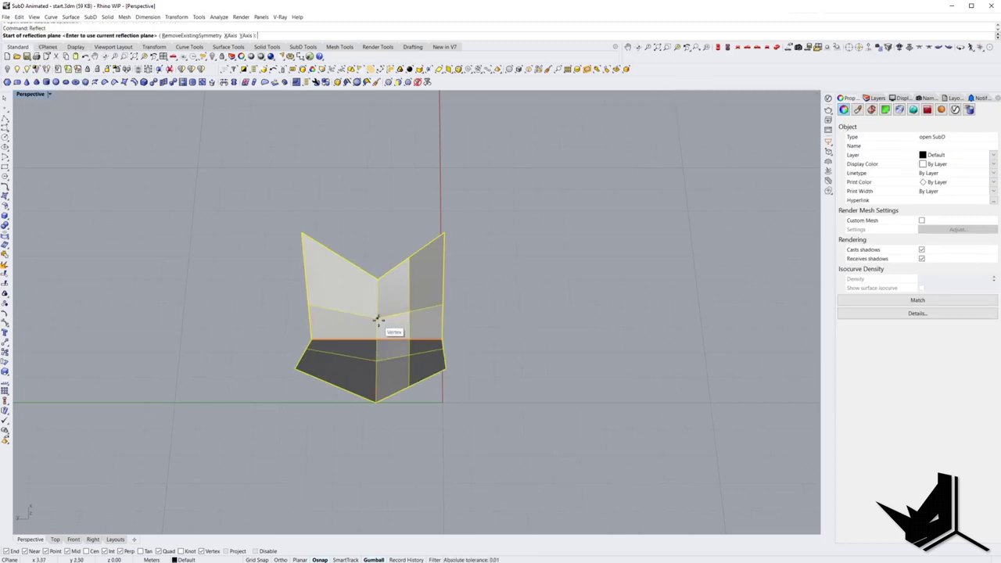
pyautogui.click(378, 319)
pyautogui.click(379, 279)
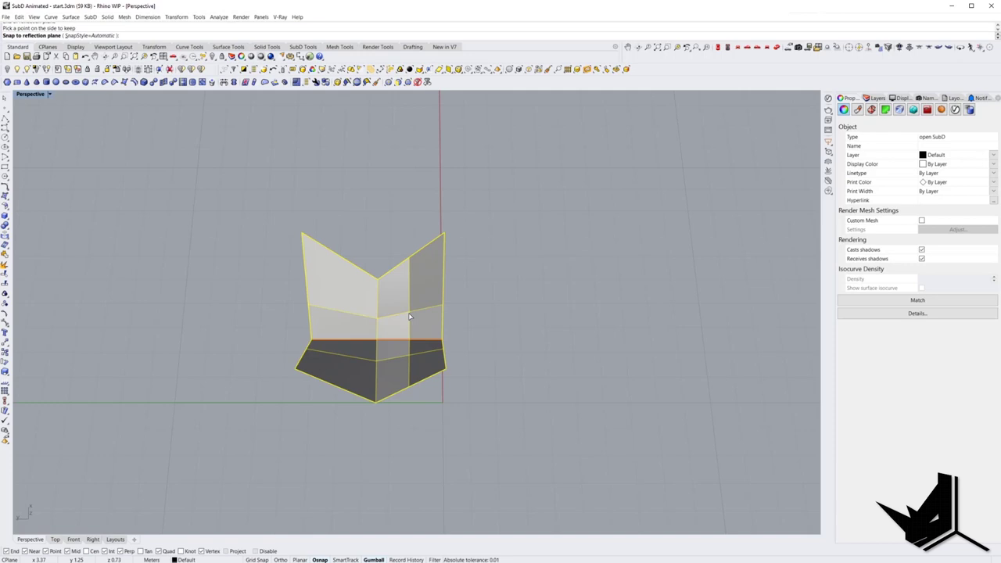
pyautogui.click(408, 317)
pyautogui.moveTo(410, 317); pyautogui.dragTo(373, 321, button='right')
pyautogui.press('Tab')
pyautogui.scroll(7, 352, 238)
pyautogui.press('Tab')
# Raise the vertex at the centre of the SubD vertically into a peak
pyautogui.moveTo(352, 238); pyautogui.dragTo(368, 360, button='right')
pyautogui.scroll(-5, 341, 272)
pyautogui.scroll(2, 368, 360)
pyautogui.click(362, 365)
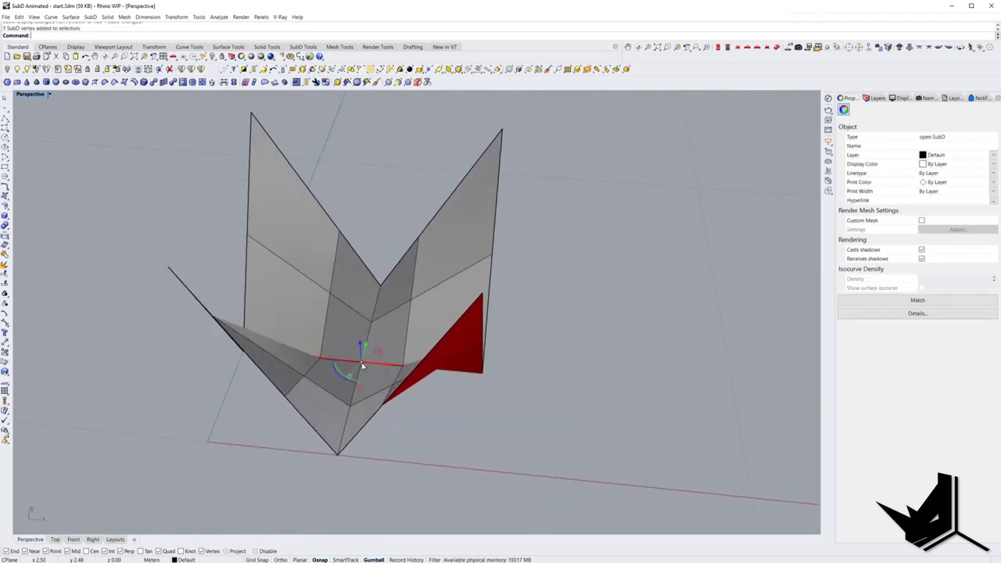
pyautogui.scroll(-3, 371, 334)
pyautogui.moveTo(368, 303); pyautogui.dragTo(366, 250)
# Select the four raised corner vertices and lower them slightly
pyautogui.moveTo(365, 252); pyautogui.dragTo(357, 205, button='right')
pyautogui.moveTo(270, 207); pyautogui.dragTo(310, 234)
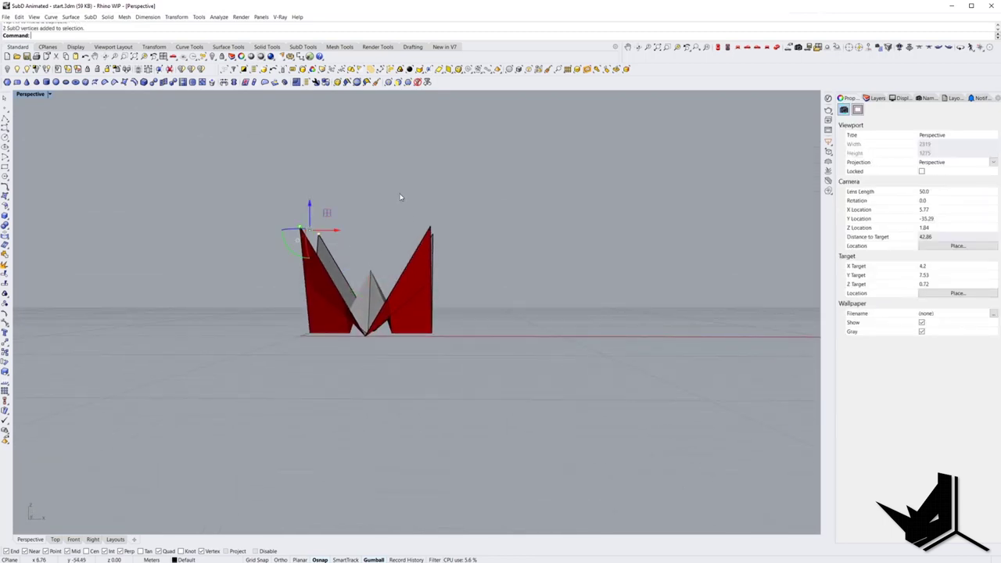
pyautogui.keyDown('ctrl'); pyautogui.keyDown('shift'); pyautogui.moveTo(403, 199); pyautogui.dragTo(447, 247); pyautogui.keyUp('shift'); pyautogui.keyUp('ctrl')
pyautogui.moveTo(447, 248); pyautogui.dragTo(420, 297, button='right')
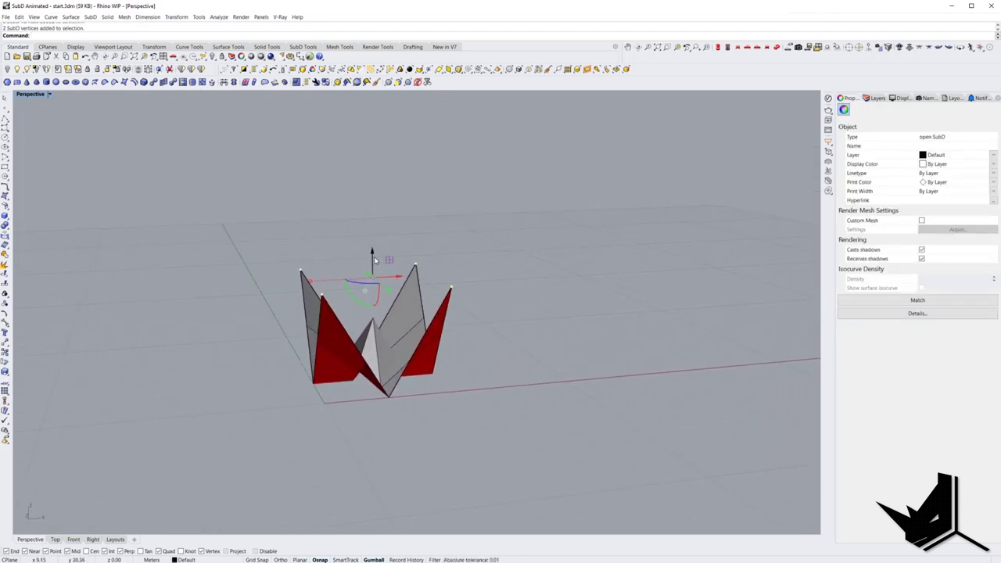
pyautogui.moveTo(372, 252); pyautogui.dragTo(386, 266)
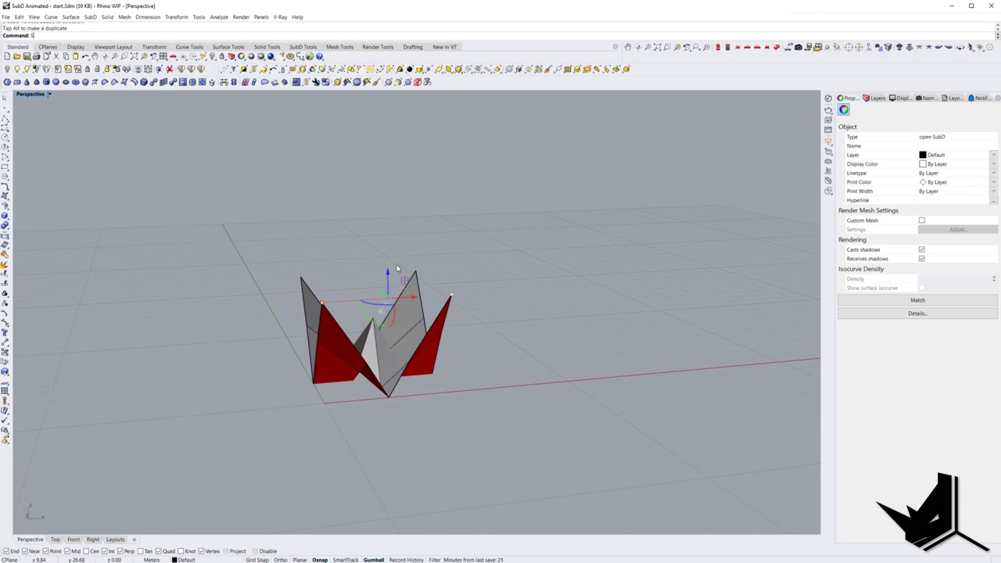
# Use SetPt to align the selected corner vertices in Z only with the base vertex at the front edge's midpoint
pyautogui.write('etPt')
pyautogui.press('Return')
pyautogui.moveTo(998, 75); pyautogui.dragTo(543, 196)
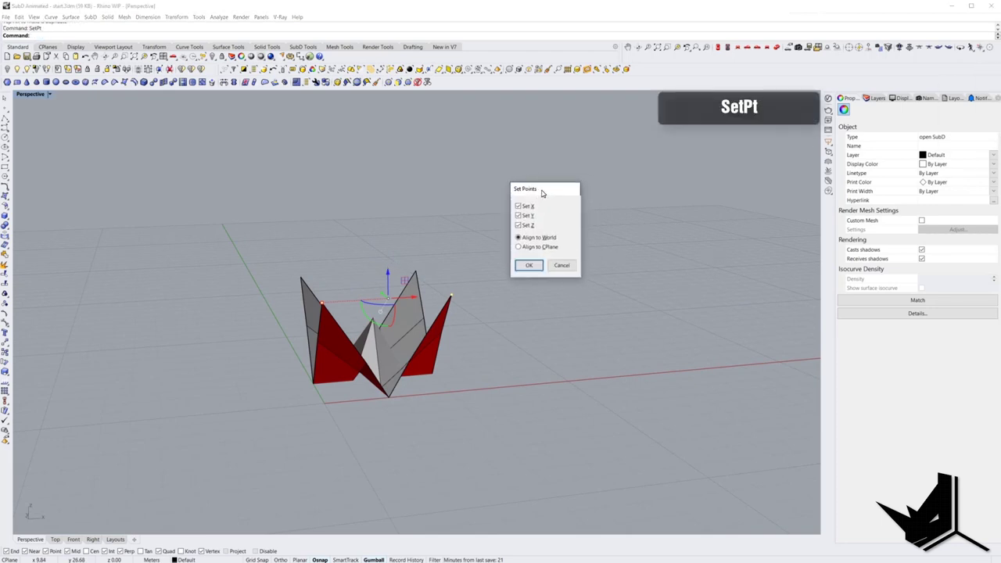
pyautogui.click(529, 267)
pyautogui.click(389, 399)
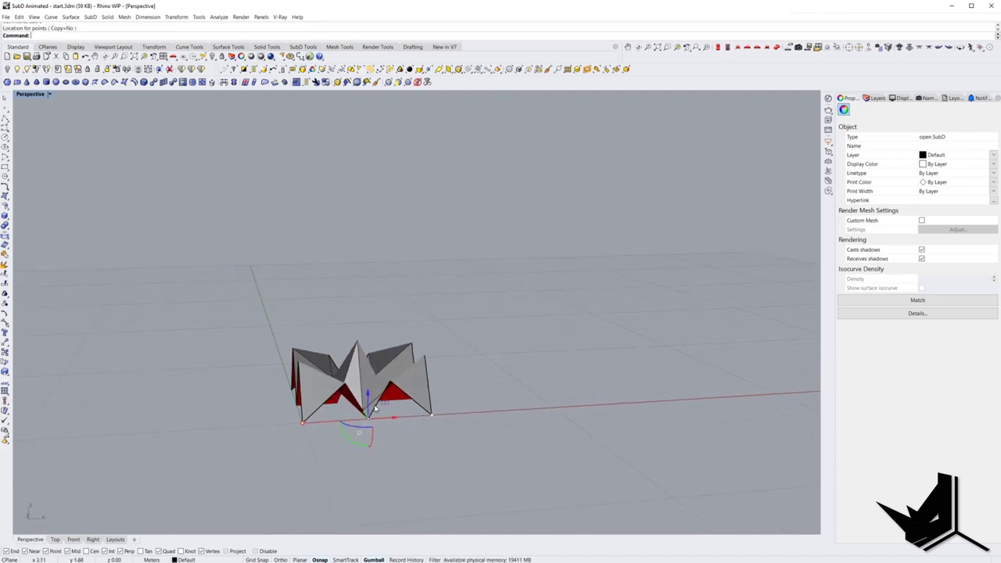
# Move the corner vertices vertically far above the base and check the SubD in smooth and flat display
pyautogui.keyDown('shift'); pyautogui.moveTo(374, 400); pyautogui.dragTo(381, 420, button='right'); pyautogui.keyUp('shift')
pyautogui.click(375, 420)
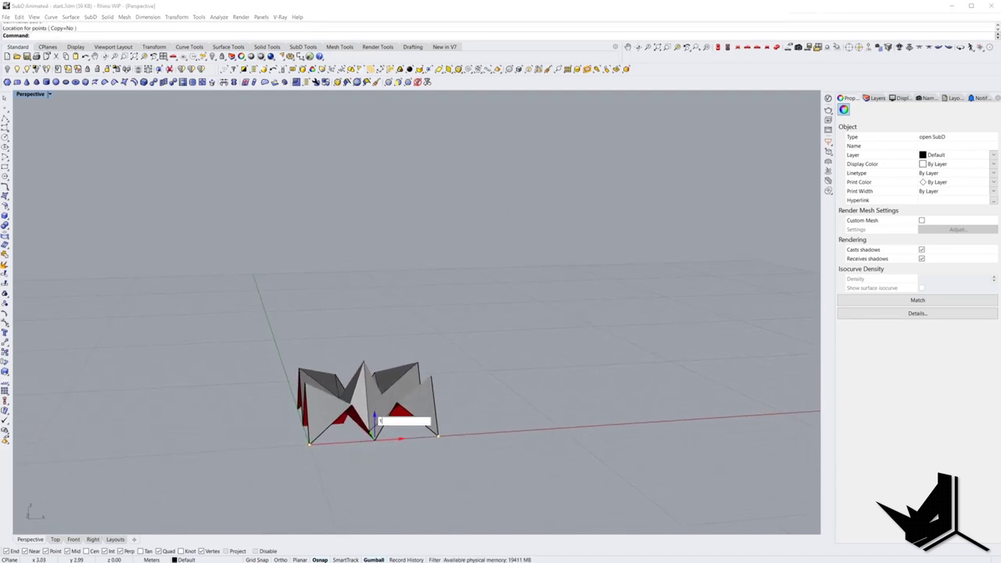
pyautogui.hotkey('ctrl', 'z')
pyautogui.press('Tab')
pyautogui.moveTo(420, 341); pyautogui.dragTo(389, 326, button='right')
pyautogui.press('Tab')
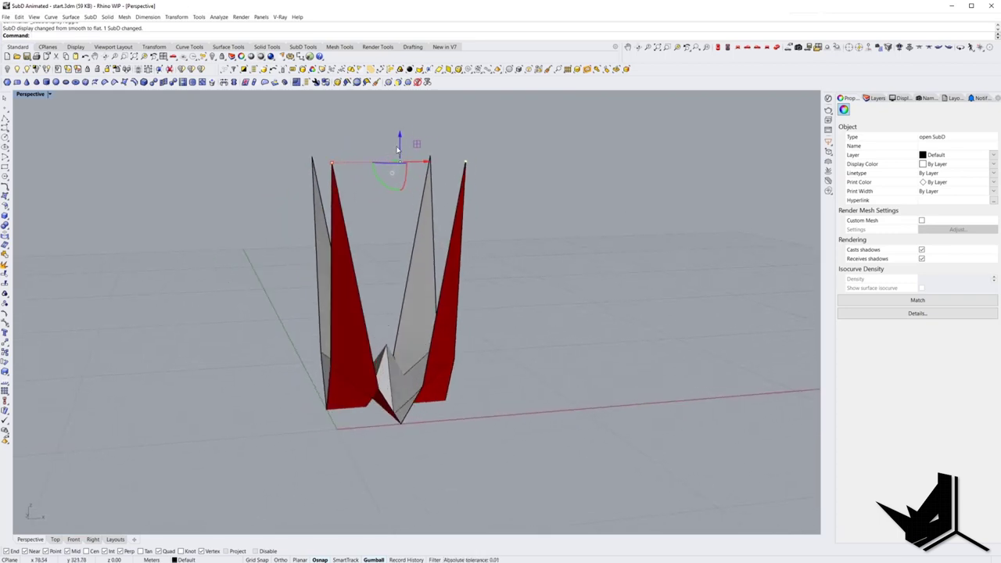
# Move the selected corner vertices down by 5 m and check the SubD in smooth and flat display
pyautogui.click(402, 148)
pyautogui.write('-5')
pyautogui.press('Return')
pyautogui.press('Tab')
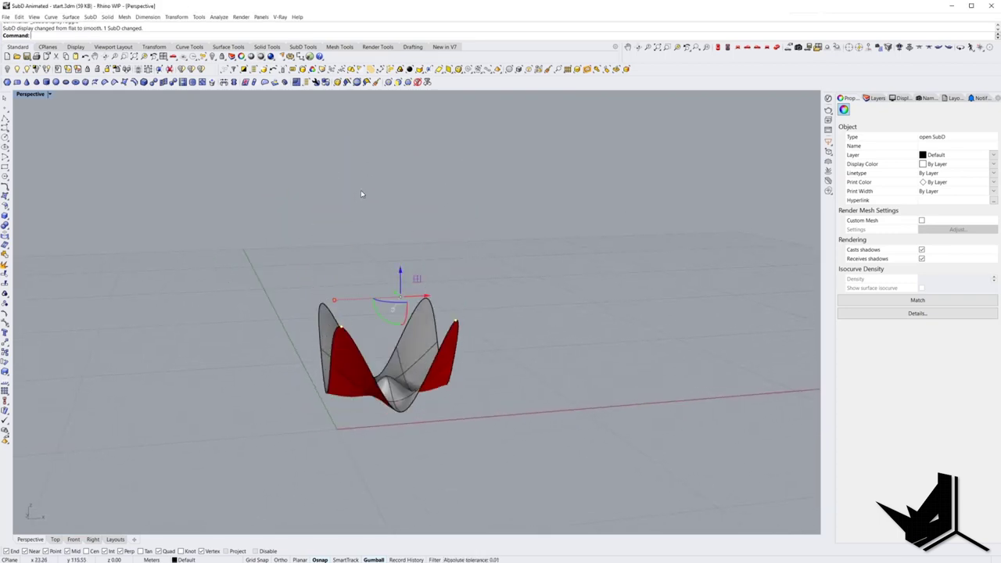
pyautogui.moveTo(361, 190); pyautogui.dragTo(348, 213, button='right')
pyautogui.press('Tab')
pyautogui.press('Escape')
# Raise the SubD's centre vertex vertically into a higher peak and compare smooth and flat display
pyautogui.moveTo(353, 342)
pyautogui.mouseDown(button='right')
pyautogui.moveTo(356, 316)
pyautogui.moveTo(367, 329)
pyautogui.mouseUp(button='right')
pyautogui.keyDown('ctrl'); pyautogui.keyDown('shift'); pyautogui.click(359, 320); pyautogui.keyUp('shift'); pyautogui.keyUp('ctrl')
pyautogui.moveTo(362, 300); pyautogui.dragTo(363, 275)
pyautogui.press('Tab')
pyautogui.moveTo(366, 280); pyautogui.dragTo(495, 222, button='right')
pyautogui.press('Tab')
pyautogui.press('Escape')
# Select the edge loop beside the central peak and shift it horizontally, checking the smooth and flat display
pyautogui.keyDown('ctrl'); pyautogui.keyDown('shift'); pyautogui.doubleClick(425, 314); pyautogui.keyUp('shift'); pyautogui.keyUp('ctrl')
pyautogui.press('Escape')
pyautogui.keyDown('ctrl'); pyautogui.keyDown('shift'); pyautogui.doubleClick(493, 278); pyautogui.keyUp('shift'); pyautogui.keyUp('ctrl')
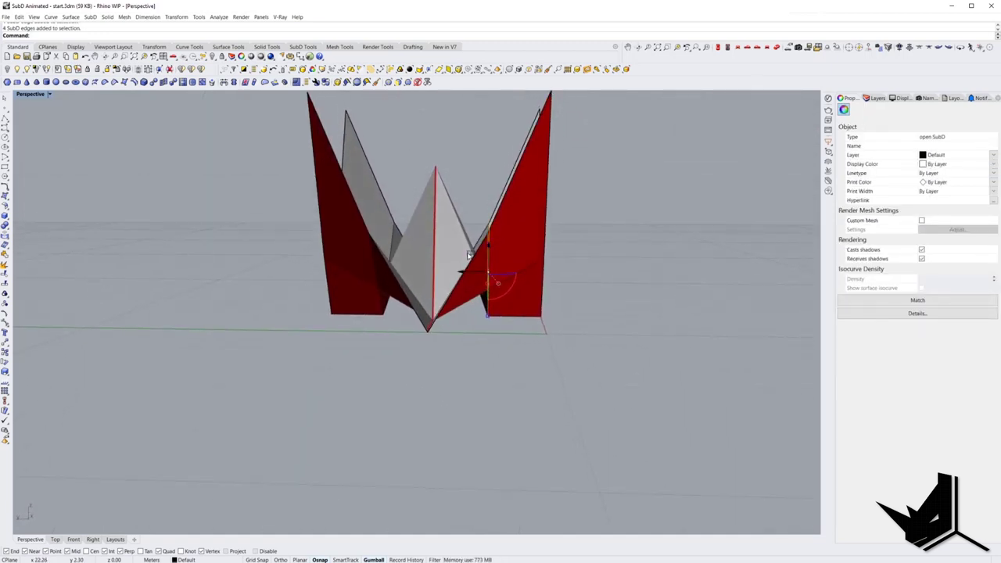
pyautogui.moveTo(469, 255); pyautogui.dragTo(480, 241)
pyautogui.moveTo(513, 278); pyautogui.dragTo(428, 332, button='right')
pyautogui.press('Tab')
pyautogui.press('Tab')
pyautogui.press('Tab')
pyautogui.press('Escape')
# Reflect the SubD about the line from its centre to the front edge's midpoint, keeping the +X half
pyautogui.keyDown('ctrl'); pyautogui.keyDown('shift'); pyautogui.doubleClick(432, 238); pyautogui.keyUp('shift'); pyautogui.keyUp('ctrl')
pyautogui.keyDown('ctrl'); pyautogui.keyDown('shift'); pyautogui.doubleClick(350, 229); pyautogui.keyUp('shift'); pyautogui.keyUp('ctrl')
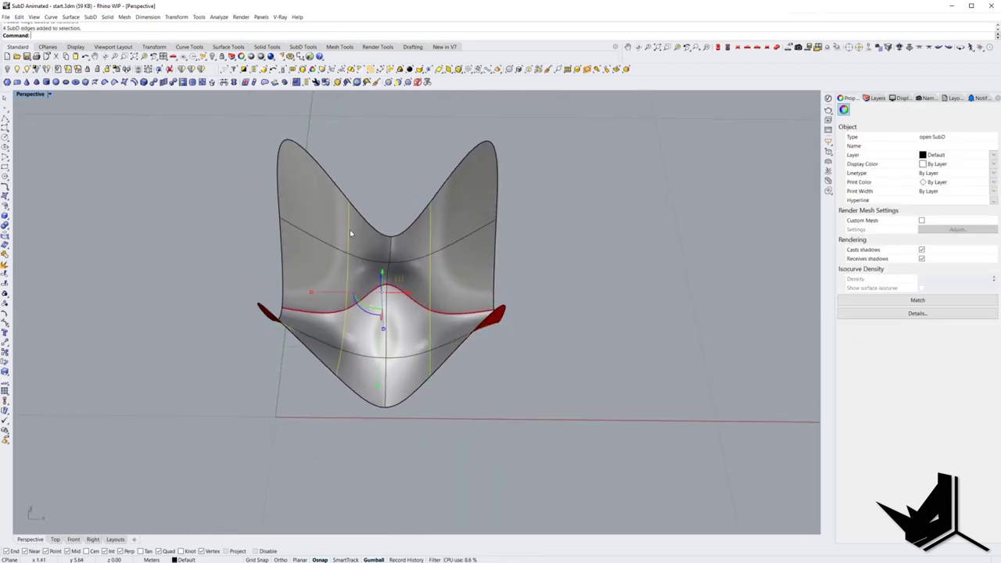
pyautogui.scroll(-6, 377, 308)
pyautogui.moveTo(378, 307); pyautogui.dragTo(383, 293, button='right')
pyautogui.scroll(2, 383, 293)
pyautogui.scroll(3, 383, 294)
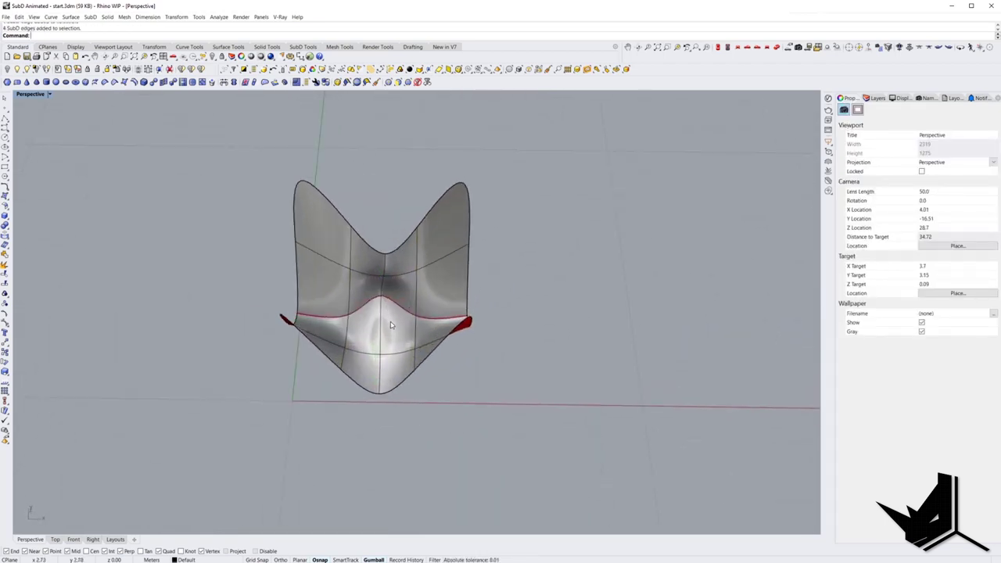
pyautogui.click(393, 323)
pyautogui.press('Return')
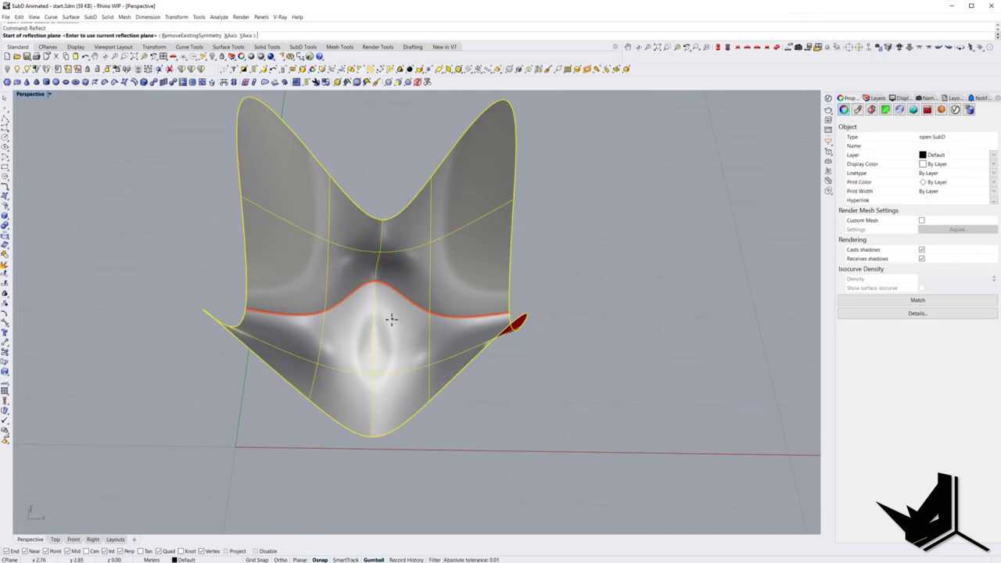
pyautogui.click(377, 375)
pyautogui.click(376, 438)
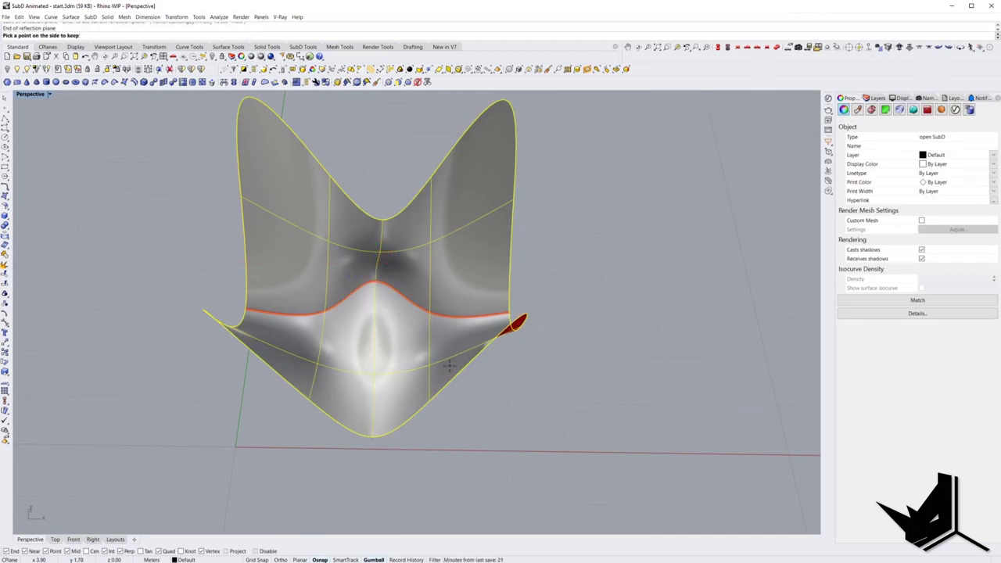
pyautogui.click(432, 368)
pyautogui.scroll(-3, 435, 360)
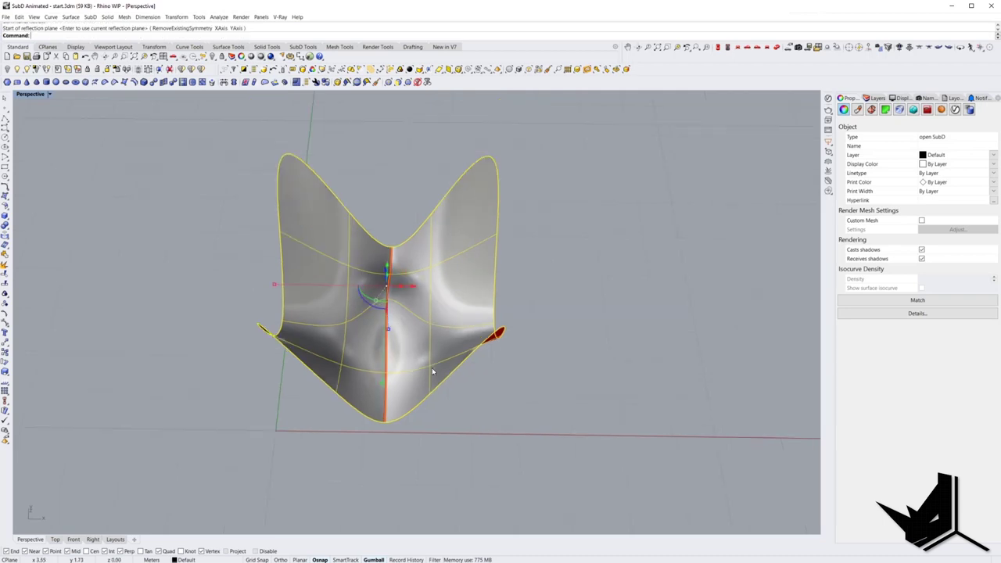
# Move the edge loop beside the new reflection line slightly outward along X
pyautogui.keyDown('ctrl'); pyautogui.keyDown('shift'); pyautogui.doubleClick(436, 349); pyautogui.keyUp('shift'); pyautogui.keyUp('ctrl')
pyautogui.moveTo(436, 349); pyautogui.dragTo(431, 294, button='right')
pyautogui.moveTo(447, 296); pyautogui.dragTo(457, 295)
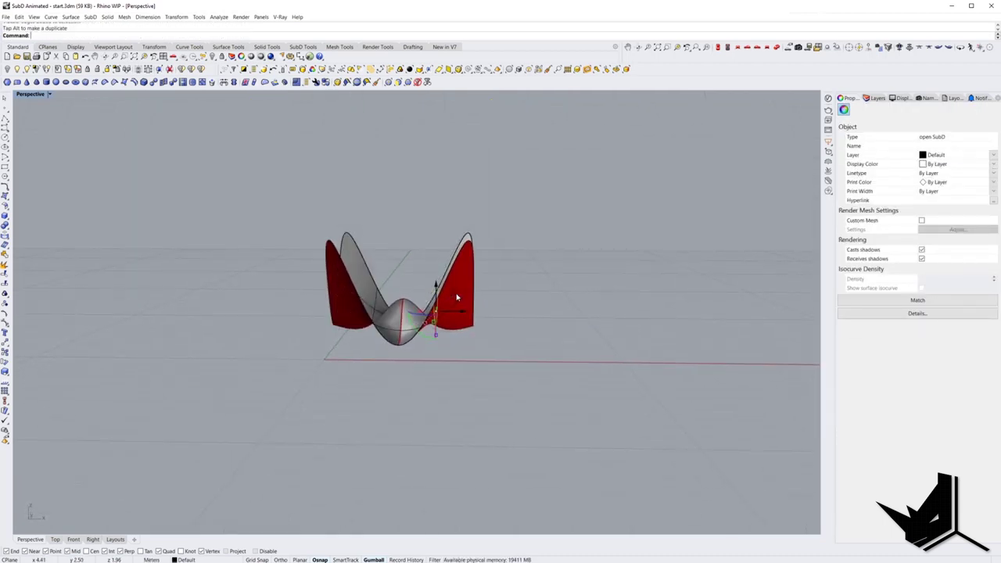
pyautogui.moveTo(457, 296); pyautogui.dragTo(460, 294, button='right')
pyautogui.press('Tab')
pyautogui.press('Tab')
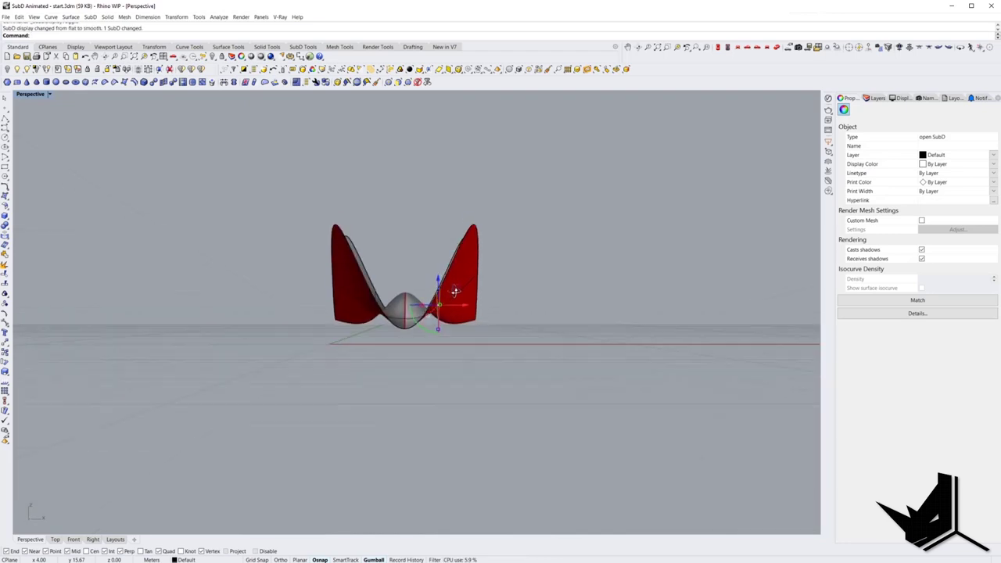
# In the Right view, select the two lower corner vertices and lower them to the horizontal base axis
pyautogui.click(757, 46)
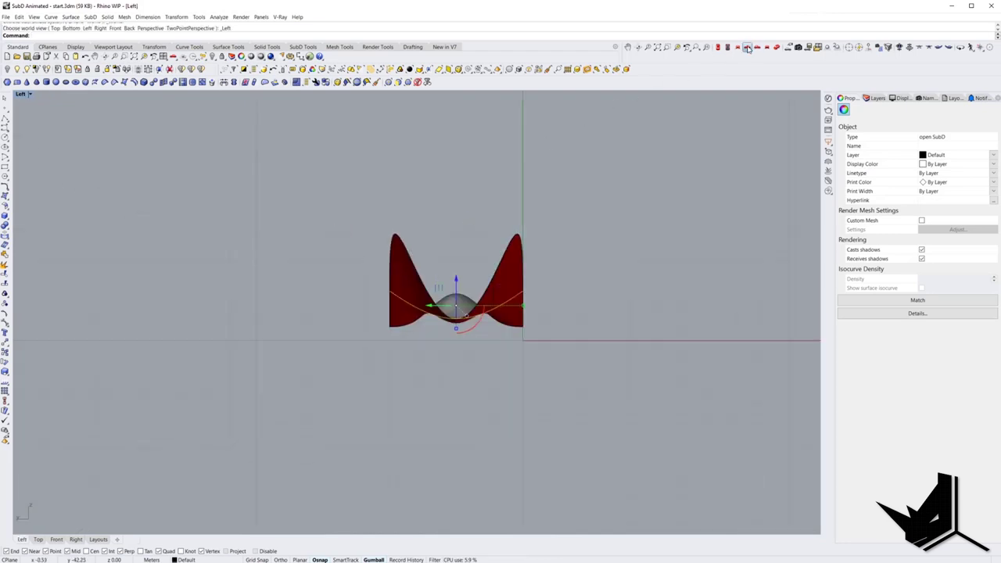
pyautogui.click(748, 48)
pyautogui.moveTo(413, 322); pyautogui.dragTo(378, 319, button='right')
pyautogui.scroll(6, 376, 320)
pyautogui.press('Escape')
pyautogui.press('Tab')
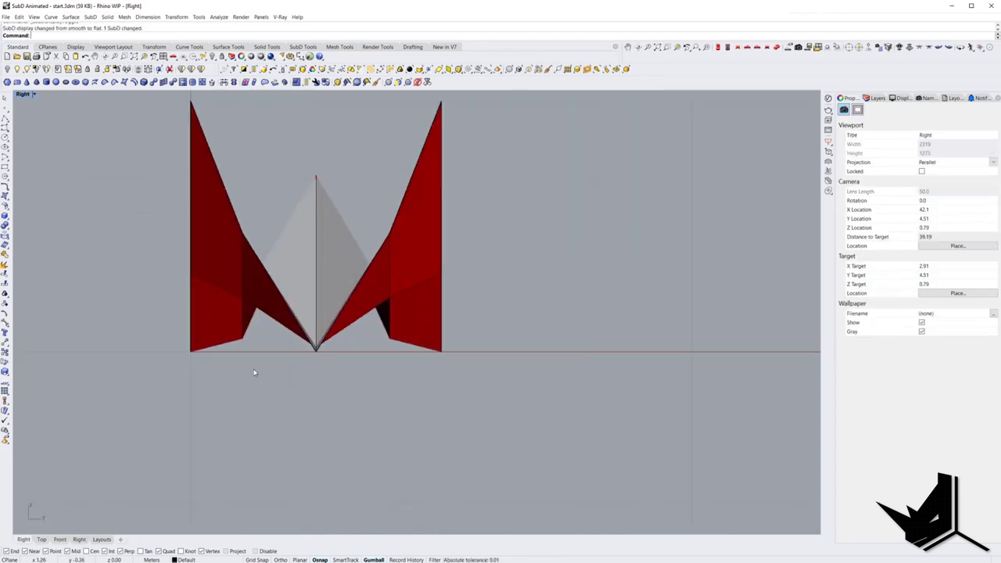
pyautogui.press('Tab')
pyautogui.keyDown('ctrl'); pyautogui.keyDown('shift'); pyautogui.click(191, 324); pyautogui.keyUp('shift'); pyautogui.keyUp('ctrl')
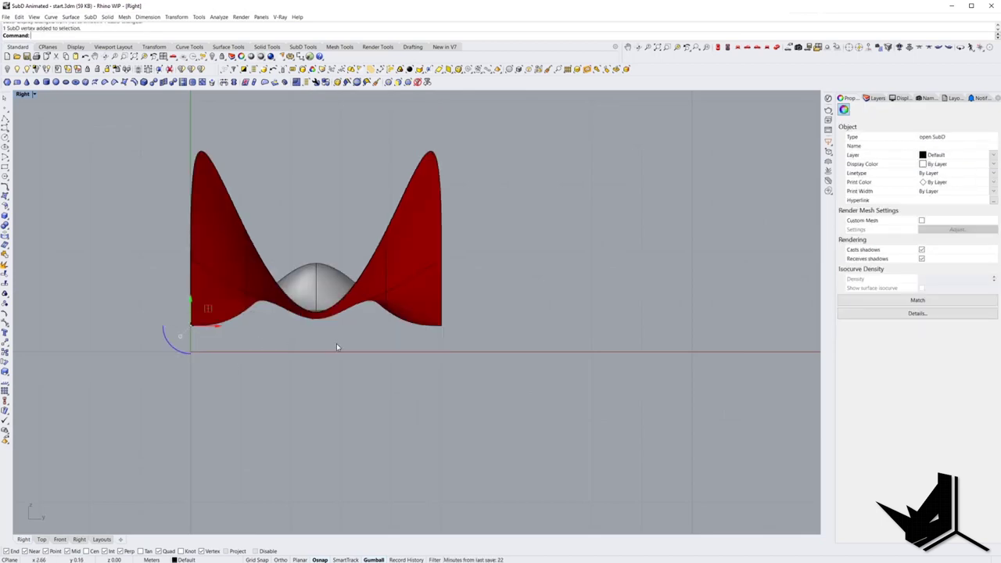
pyautogui.keyDown('ctrl'); pyautogui.keyDown('shift'); pyautogui.click(441, 325); pyautogui.keyUp('shift'); pyautogui.keyUp('ctrl')
pyautogui.moveTo(316, 309); pyautogui.dragTo(318, 345)
pyautogui.press('Escape')
# Select the lowest mid-edge vertices in wireframe, return to shaded display and lower them until the curve meets the base axis
pyautogui.scroll(3, 321, 321)
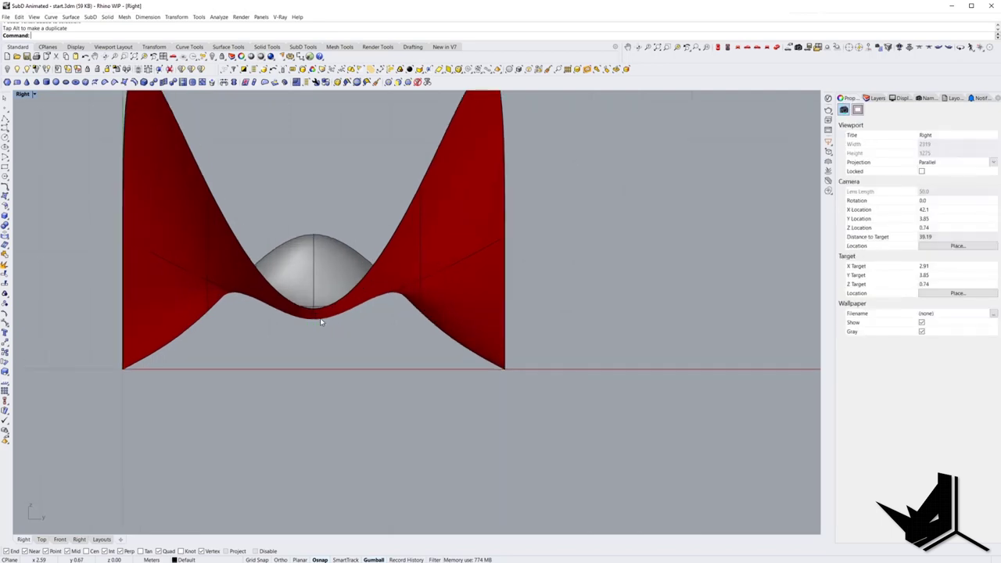
pyautogui.press('Return')
pyautogui.press('Tab')
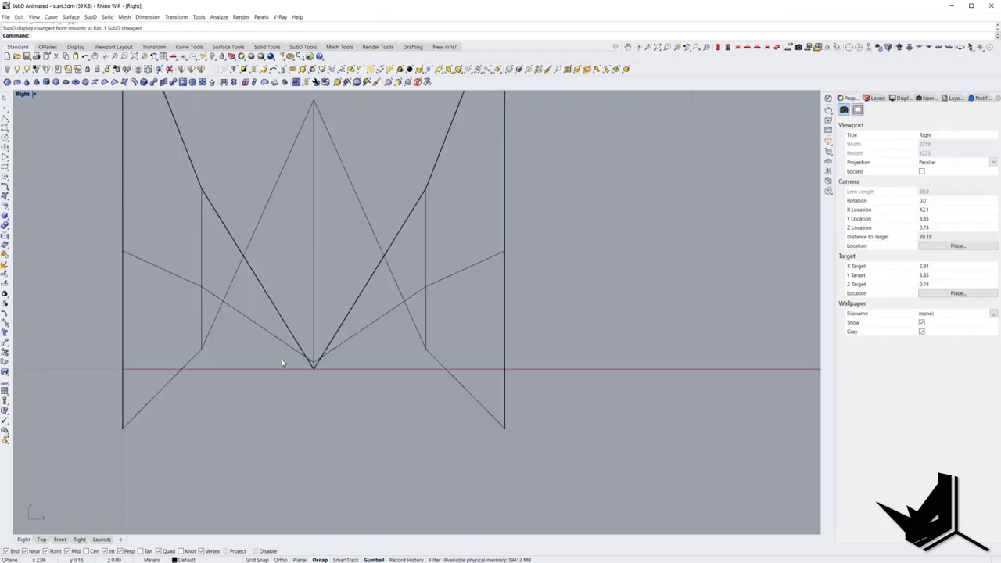
pyautogui.moveTo(316, 376); pyautogui.dragTo(332, 376)
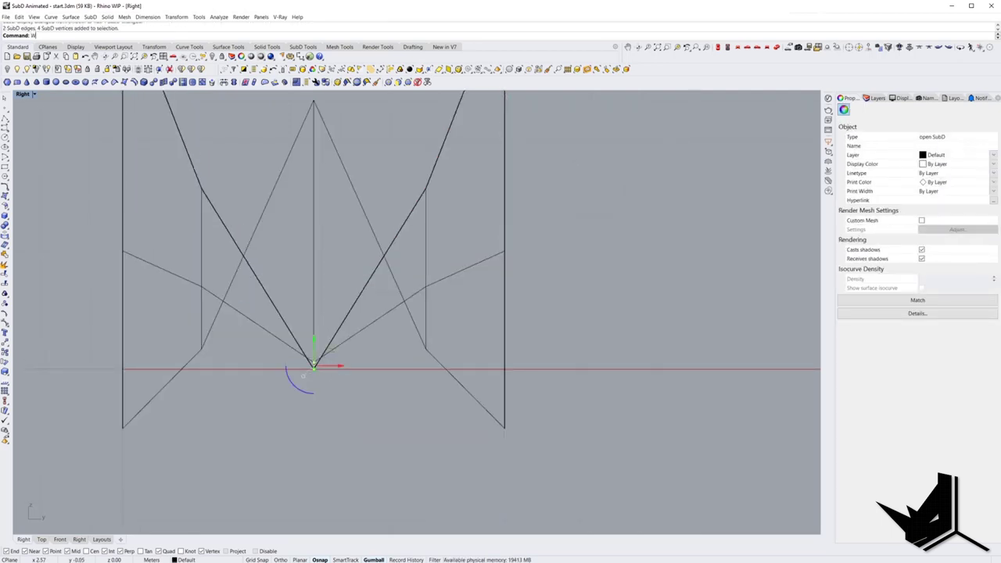
pyautogui.hotkey('ctrl', 'alt', 's')
pyautogui.press('Tab')
pyautogui.moveTo(313, 344); pyautogui.dragTo(322, 420)
pyautogui.moveTo(321, 417); pyautogui.dragTo(321, 418)
pyautogui.scroll(-4, 380, 296)
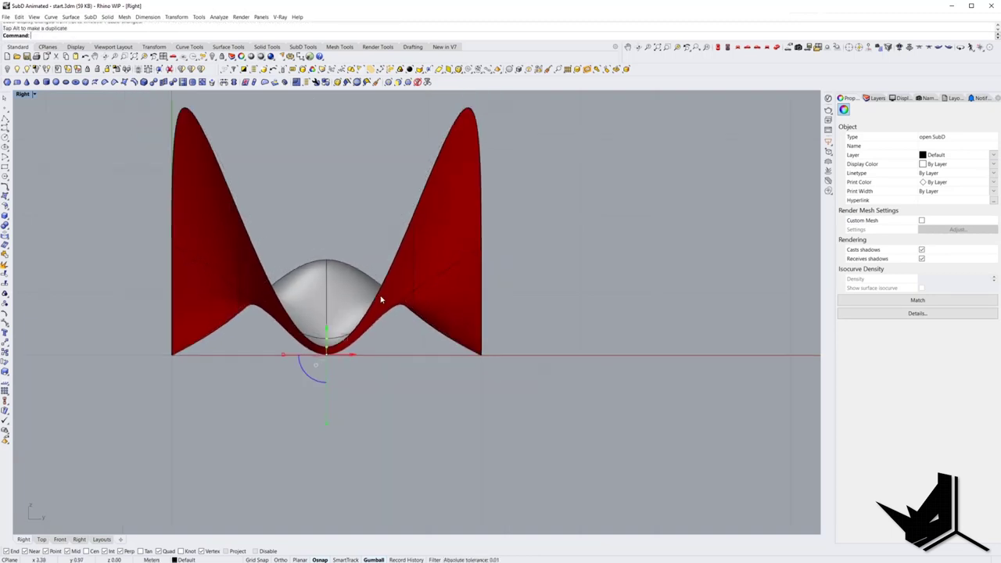
# Raise the central peak vertex slightly higher and check the shape in flat display
pyautogui.moveTo(380, 297); pyautogui.dragTo(378, 322, button='right')
pyautogui.press('Escape')
pyautogui.keyDown('ctrl'); pyautogui.keyDown('shift'); pyautogui.click(332, 286); pyautogui.keyUp('shift'); pyautogui.keyUp('ctrl')
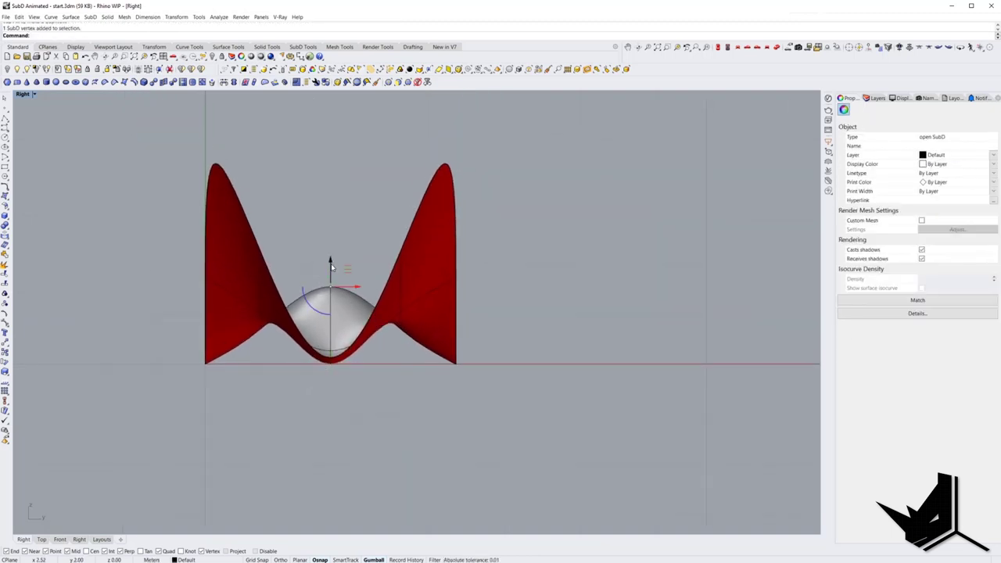
pyautogui.moveTo(332, 268); pyautogui.dragTo(331, 255)
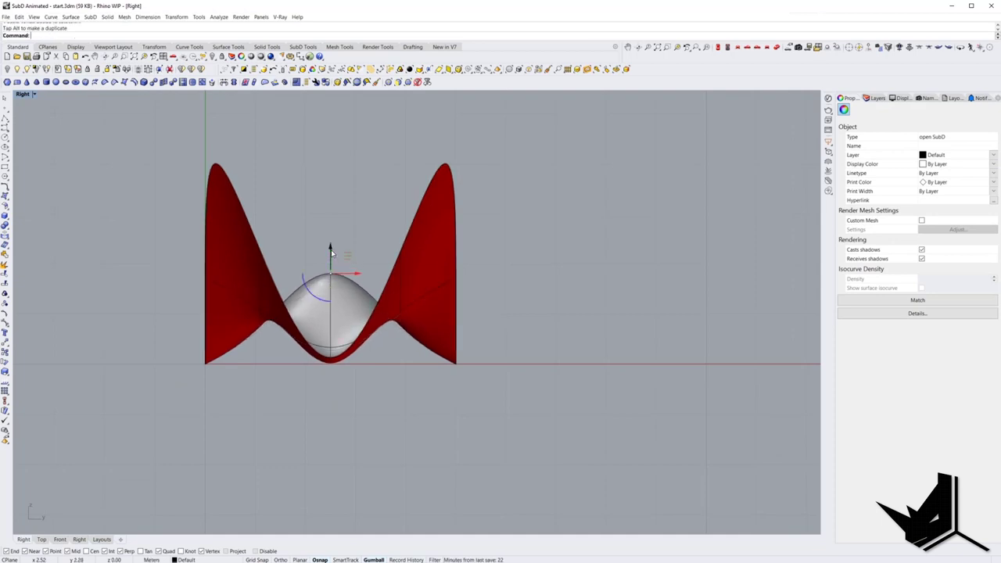
pyautogui.moveTo(332, 255); pyautogui.dragTo(330, 275, button='right')
pyautogui.press('Tab')
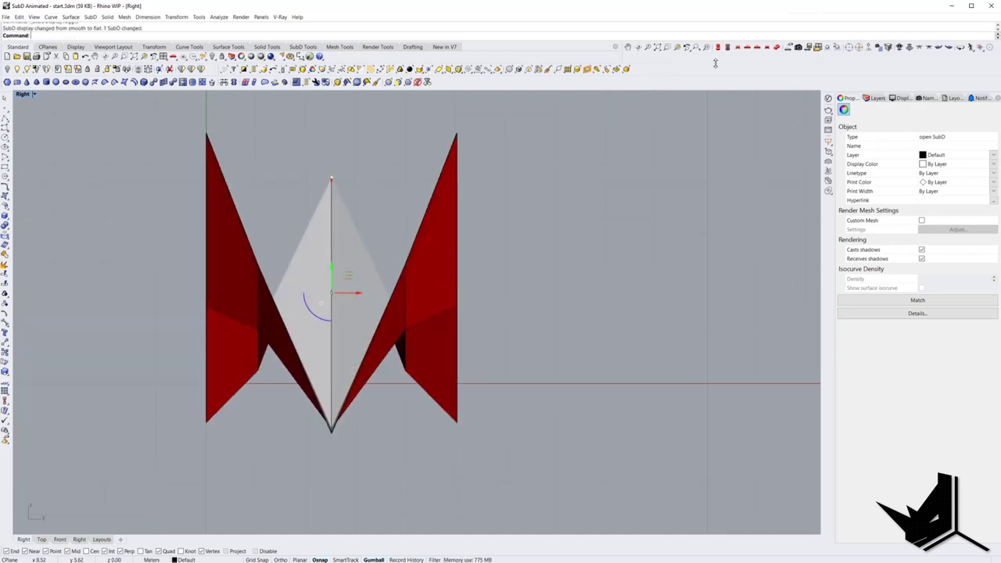
# Return to the smooth Perspective view and set the construction plane to World Top
pyautogui.click(777, 48)
pyautogui.press('Tab')
pyautogui.moveTo(443, 274); pyautogui.dragTo(377, 266, button='right')
pyautogui.press('Escape')
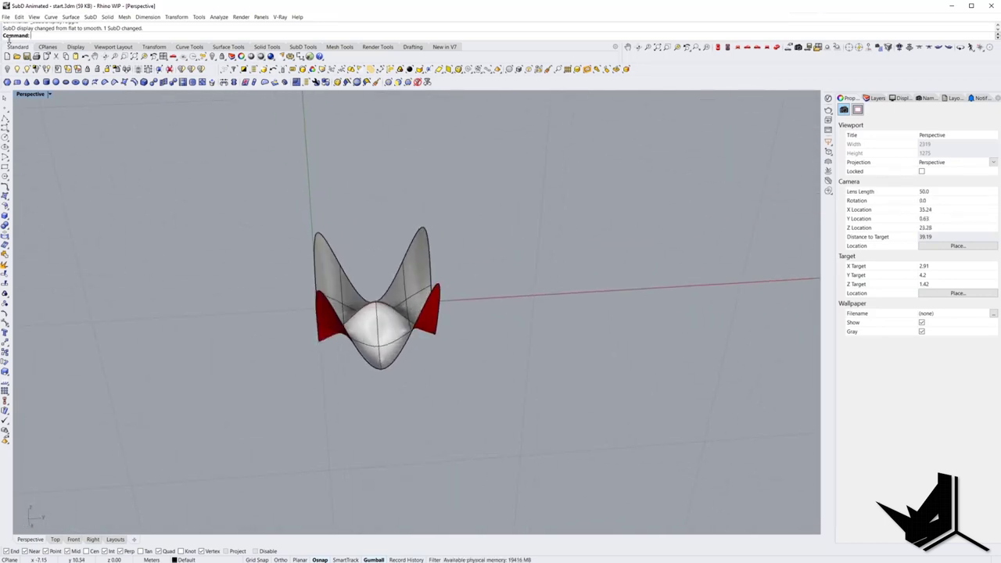
pyautogui.click(50, 48)
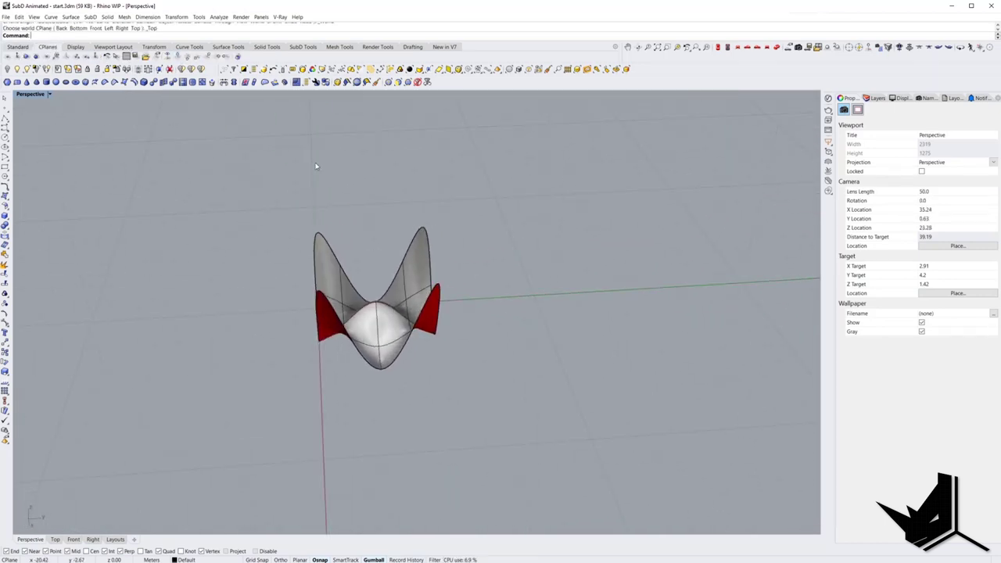
# Reflect the SubD across the outer edge through that edge's midpoint vertex, creating two joined modules
pyautogui.moveTo(317, 166); pyautogui.dragTo(431, 297, button='right')
pyautogui.click(422, 308)
pyautogui.write('Reflect')
pyautogui.press('Return')
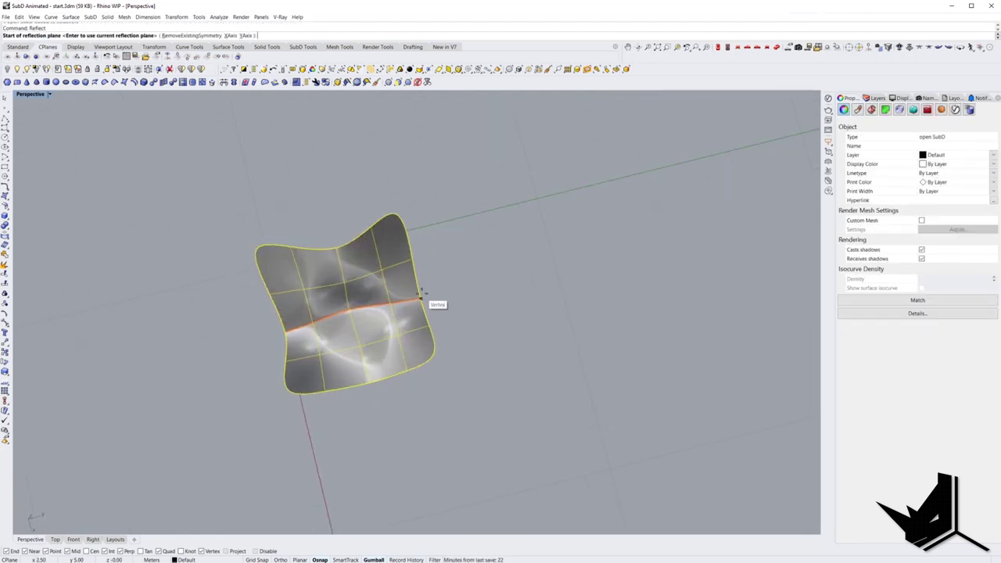
pyautogui.click(420, 294)
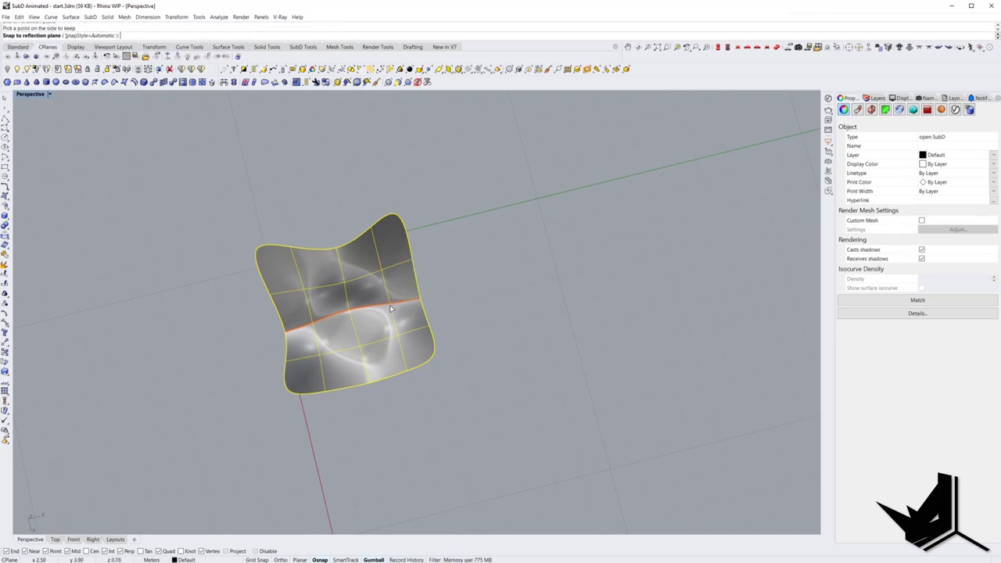
pyautogui.press('Return')
pyautogui.click(472, 180)
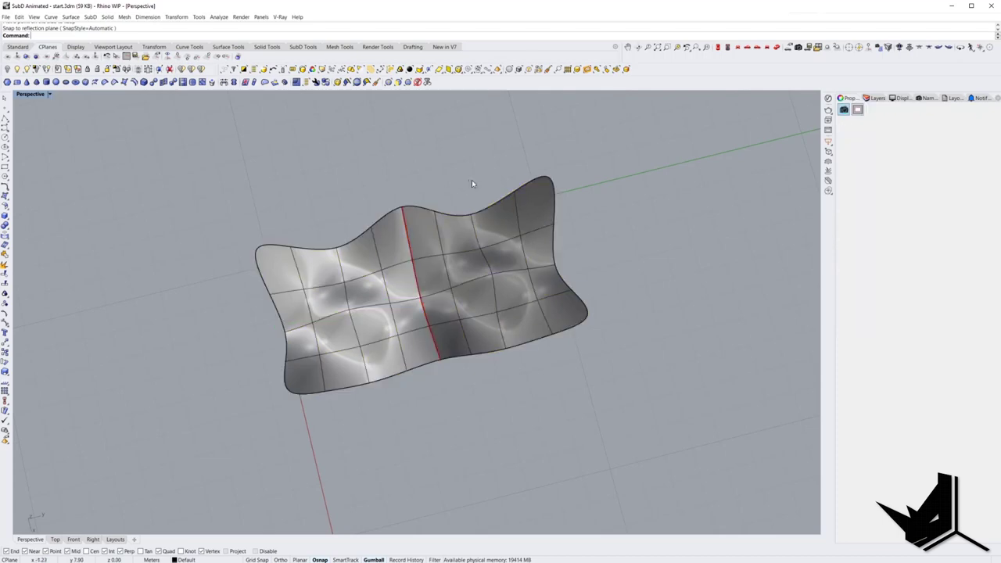
pyautogui.moveTo(472, 180); pyautogui.dragTo(463, 218, button='right')
pyautogui.press('Tab')
pyautogui.press('Tab')
# Rotate the whole SubD 90 degrees about the axis along its length
pyautogui.click(427, 258)
pyautogui.moveTo(427, 258); pyautogui.dragTo(526, 227, button='right')
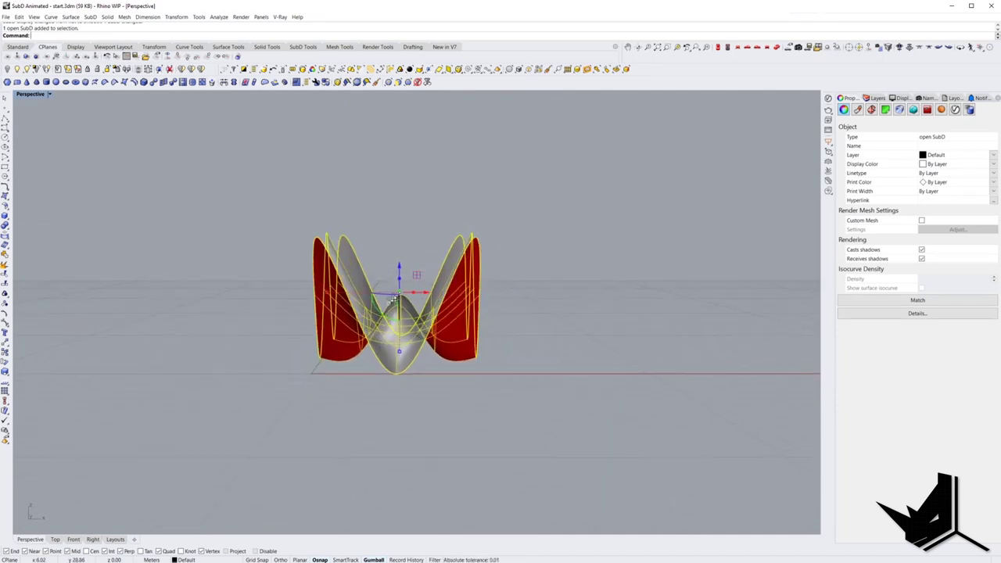
pyautogui.click(383, 316)
pyautogui.write('90')
pyautogui.press('Return')
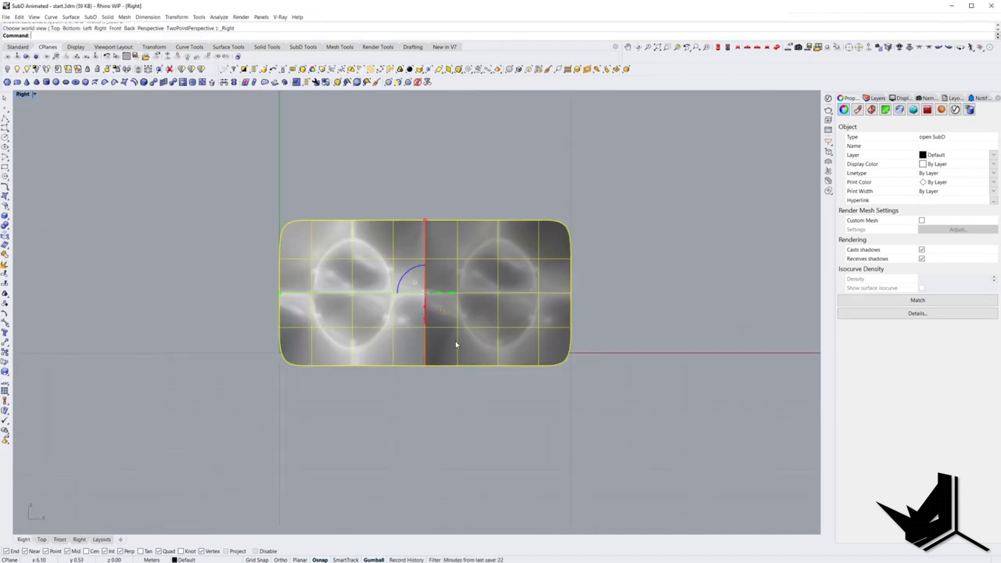
# Move the SubD vertically in the Right view from its lower edge to 0,0,0, and return to Perspective with a World Top construction plane
pyautogui.moveTo(480, 339); pyautogui.dragTo(442, 334, button='right')
pyautogui.click(417, 363)
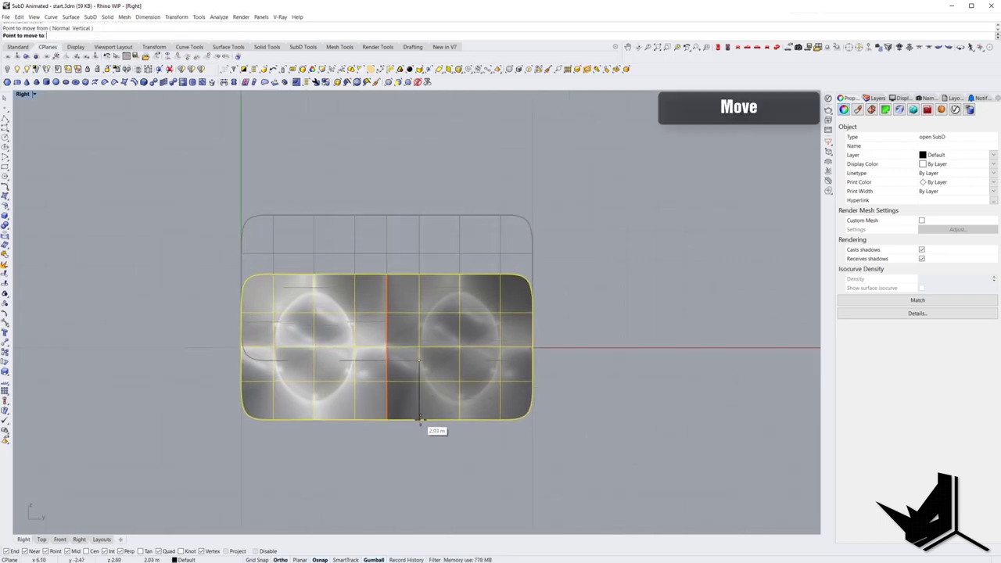
pyautogui.write('0,0,0')
pyautogui.press('Return')
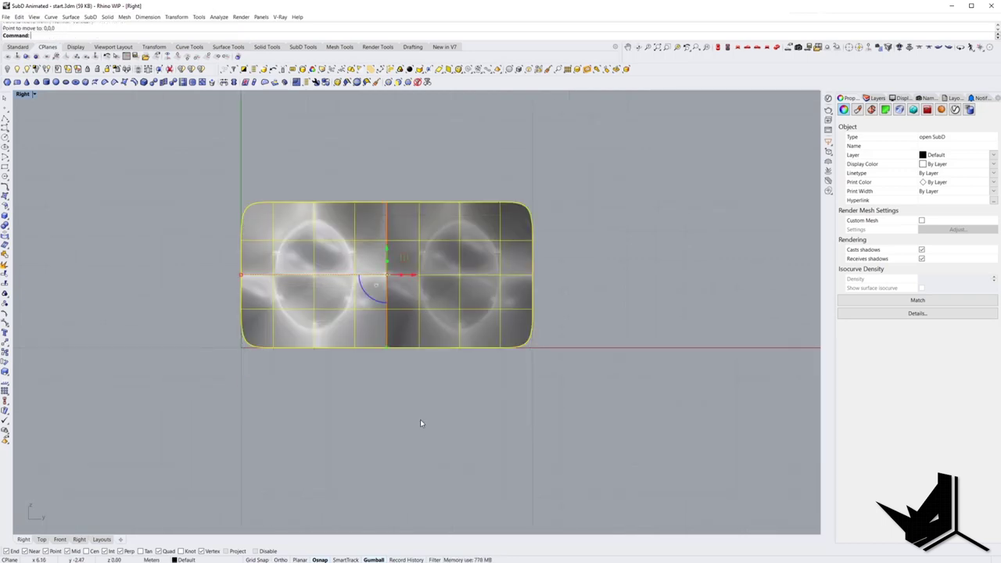
pyautogui.click(776, 48)
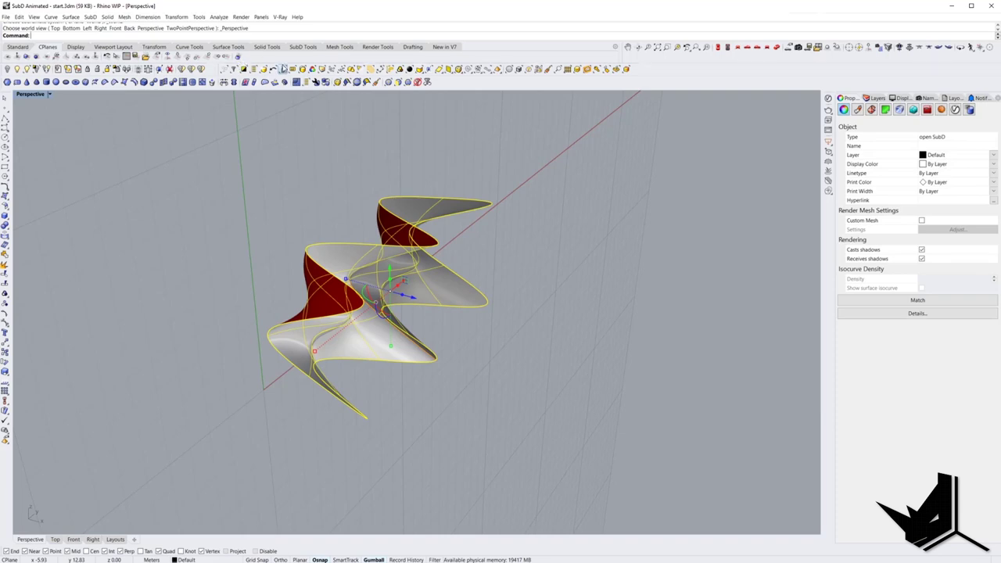
pyautogui.click(177, 60)
# Remove the existing symmetry from the SubD with Reflect and check it in flat and smooth display
pyautogui.moveTo(522, 275); pyautogui.dragTo(385, 279, button='right')
pyautogui.press('Tab')
pyautogui.press('Tab')
pyautogui.press('Escape')
pyautogui.scroll(6, 391, 275)
pyautogui.click(388, 279)
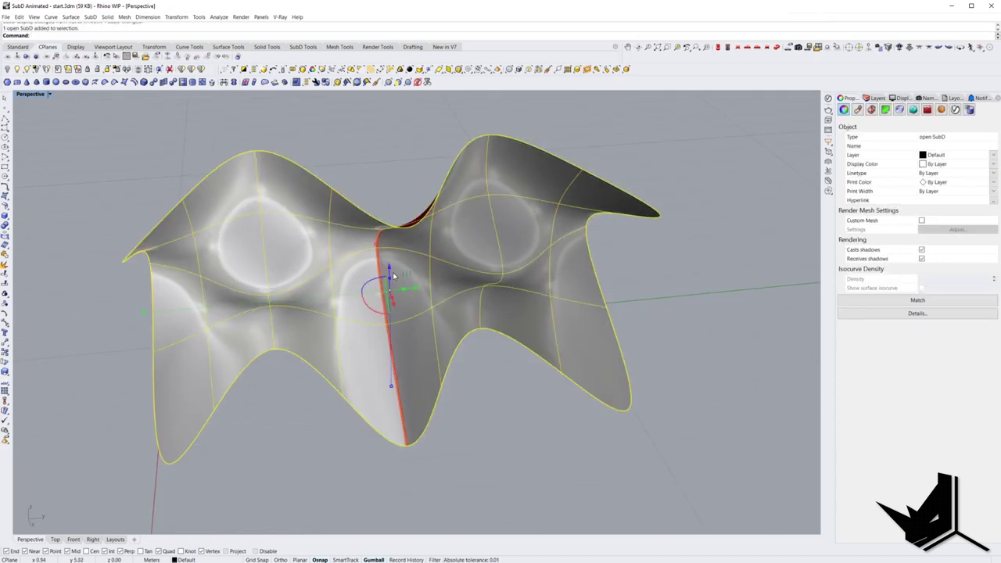
pyautogui.write('Refle')
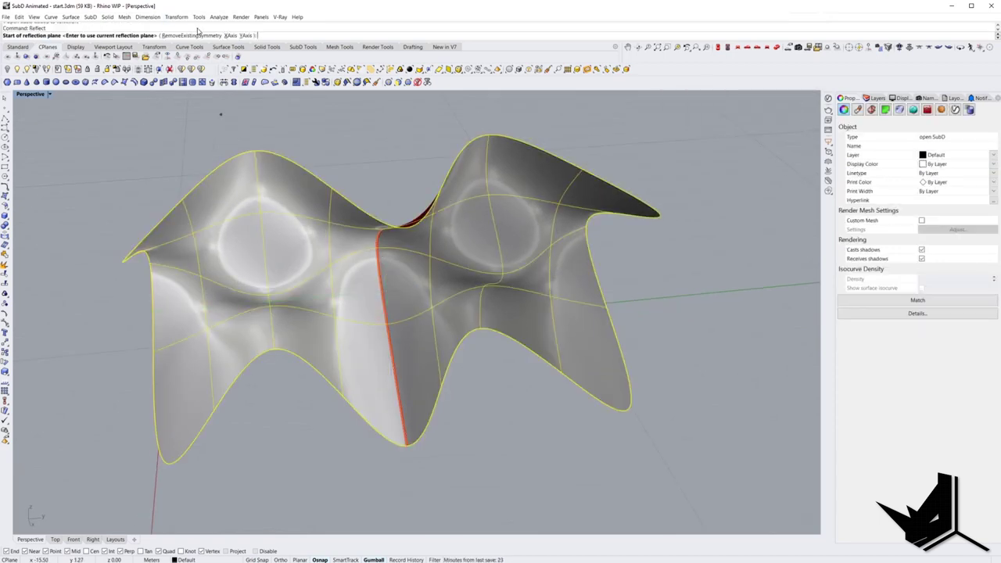
pyautogui.click(187, 39)
pyautogui.click(395, 176)
pyautogui.moveTo(391, 178); pyautogui.dragTo(363, 311, button='right')
pyautogui.scroll(-8, 416, 237)
pyautogui.press('Tab')
pyautogui.press('Tab')
# Turn off coloured backfaces in the Shaded display settings and return to the viewport properties
pyautogui.scroll(2, 363, 312)
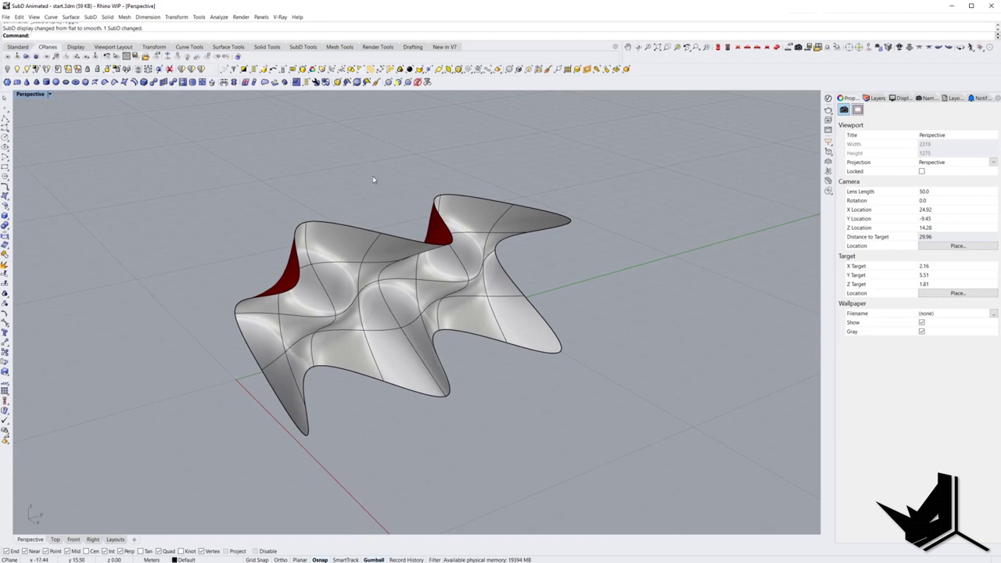
pyautogui.moveTo(384, 190); pyautogui.dragTo(384, 200, button='right')
pyautogui.scroll(-4, 384, 198)
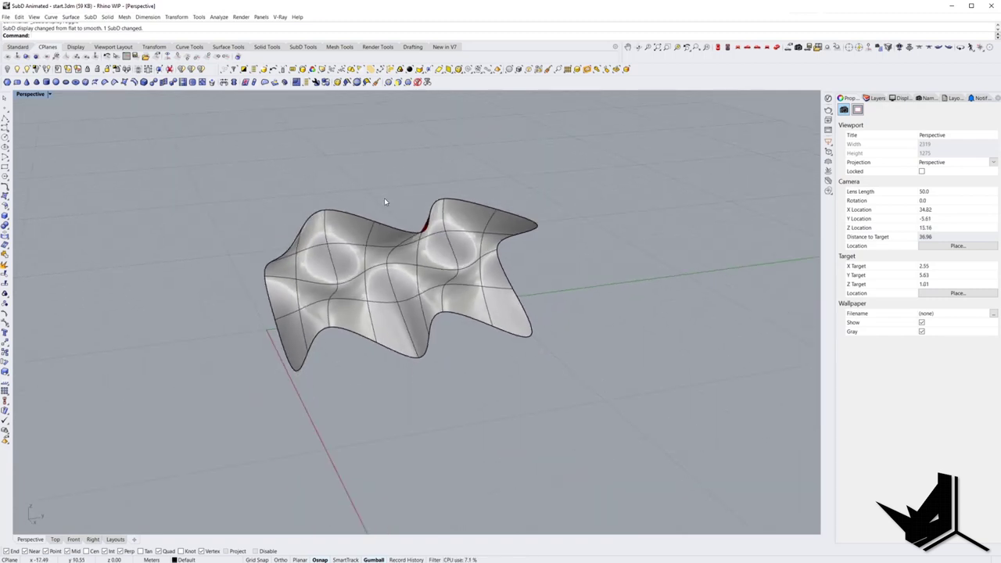
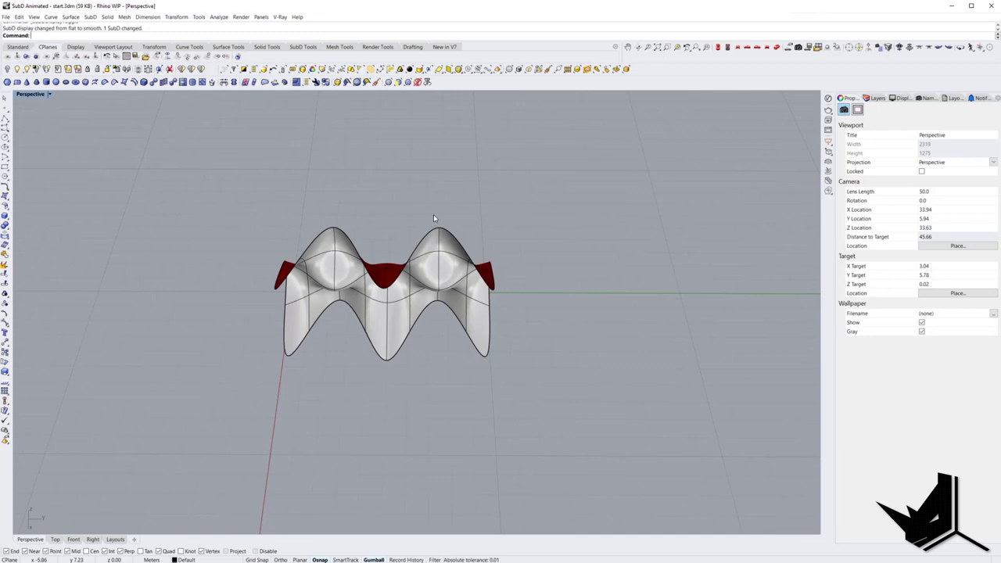
pyautogui.click(904, 98)
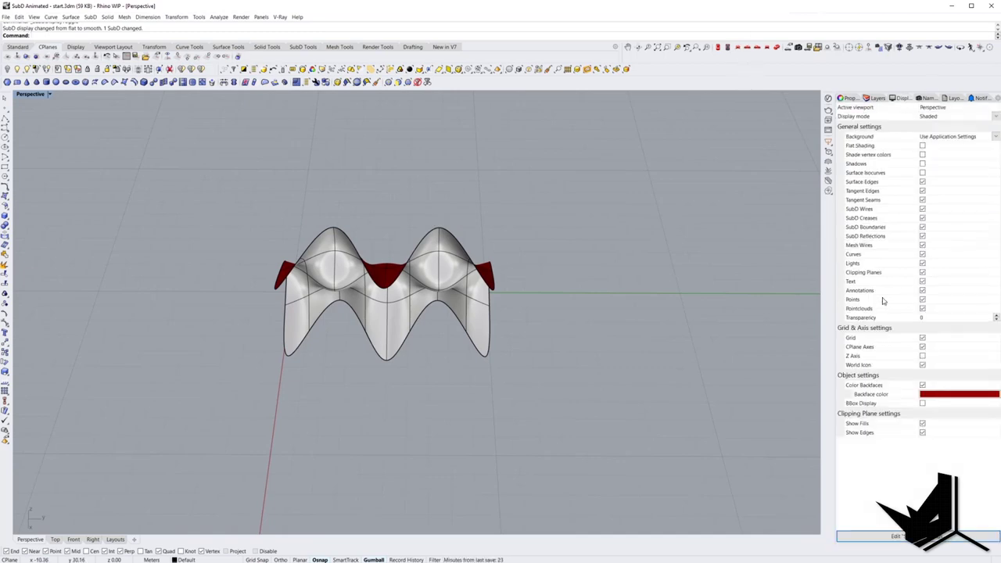
pyautogui.click(924, 386)
pyautogui.moveTo(418, 279)
pyautogui.mouseDown(button='right')
pyautogui.moveTo(407, 286)
pyautogui.moveTo(412, 279)
pyautogui.mouseUp(button='right')
pyautogui.click(848, 99)
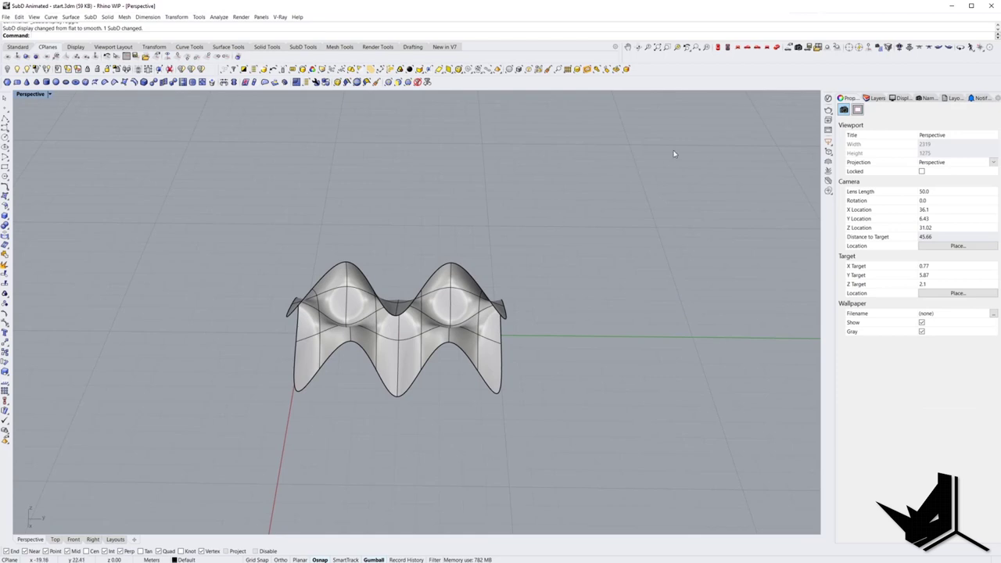
# Draw a large square around the SubD and the grid in the Top view with Rectangle
pyautogui.keyDown('shift'); pyautogui.moveTo(467, 163); pyautogui.dragTo(471, 175, button='right'); pyautogui.keyUp('shift')
pyautogui.click(717, 49)
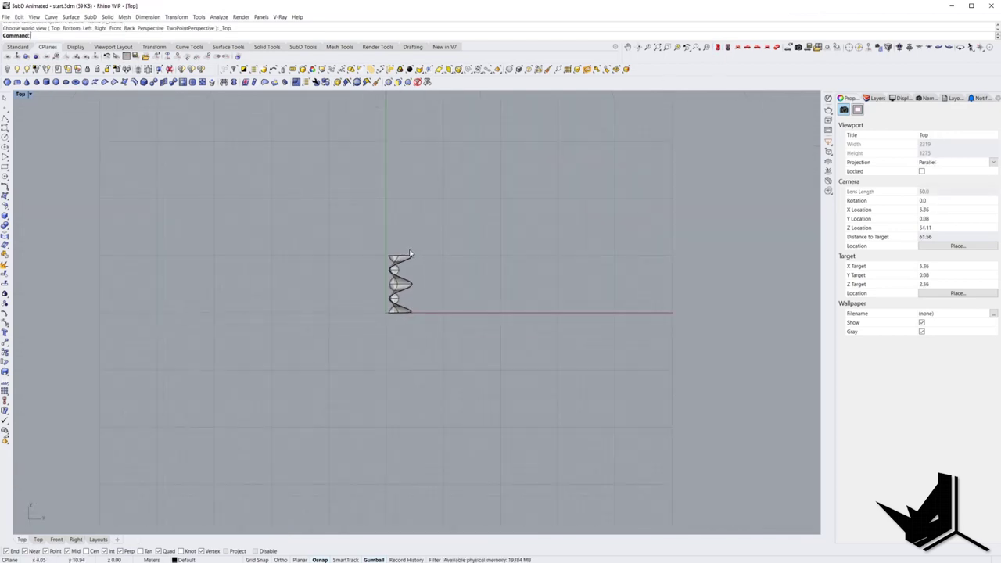
pyautogui.moveTo(390, 284); pyautogui.dragTo(366, 314, button='right')
pyautogui.write('Rectangle')
pyautogui.press('Return')
pyautogui.click(209, 154)
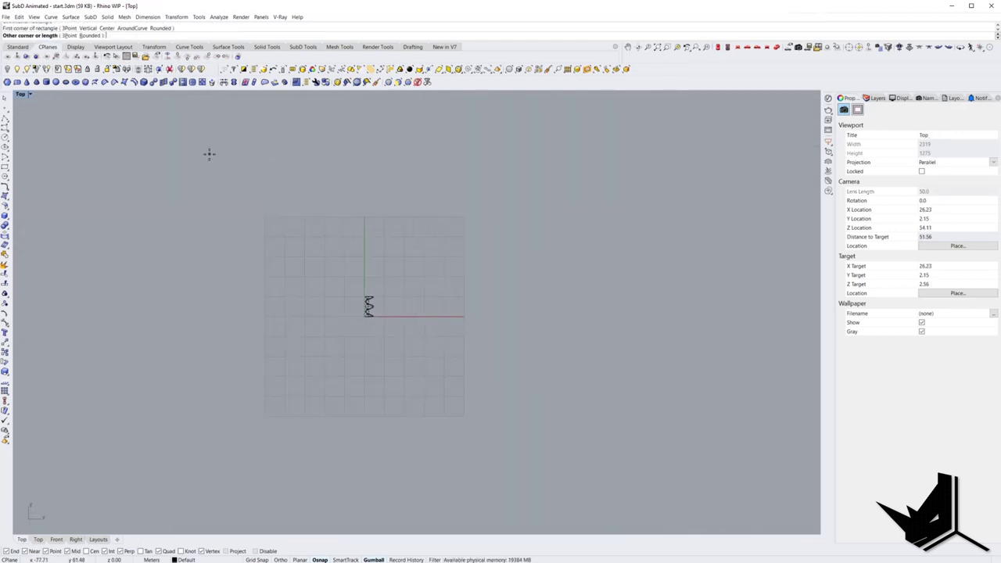
pyautogui.scroll(-4, 217, 189)
pyautogui.press('Escape')
pyautogui.scroll(-3, 221, 175)
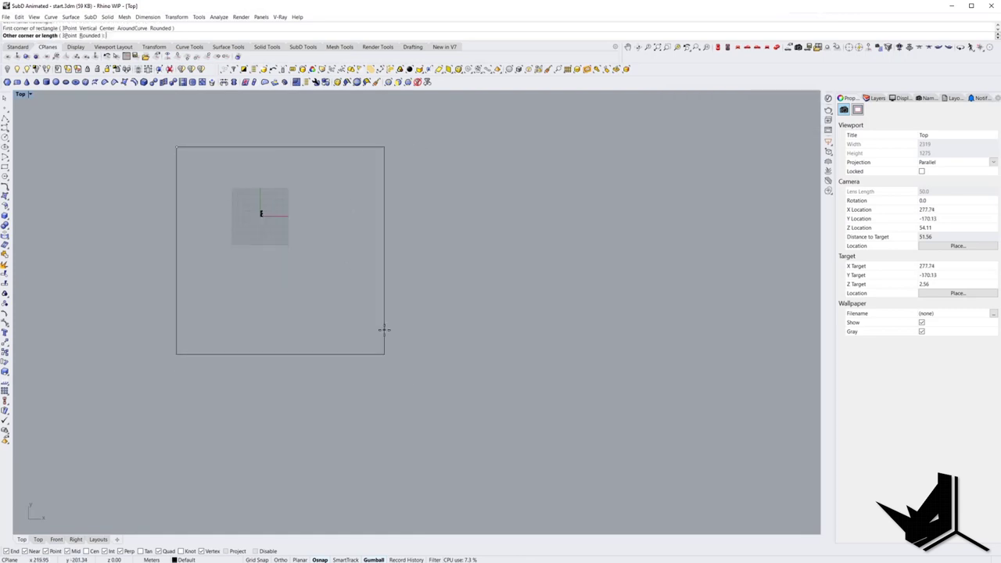
pyautogui.click(395, 365)
pyautogui.scroll(-2, 368, 325)
# Centre the square on the origin with two moves to 0,0,0, from its lower edge midpoint and its side edge midpoint
pyautogui.write('m')
pyautogui.press('Return')
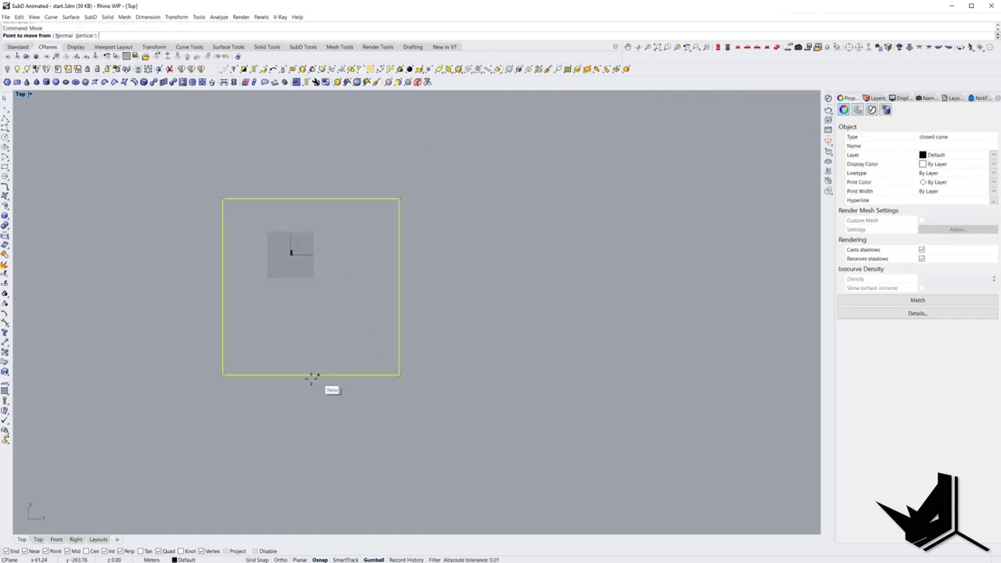
pyautogui.click(311, 375)
pyautogui.write('0,0,0')
pyautogui.press('Return')
pyautogui.moveTo(383, 331); pyautogui.dragTo(388, 363, button='right')
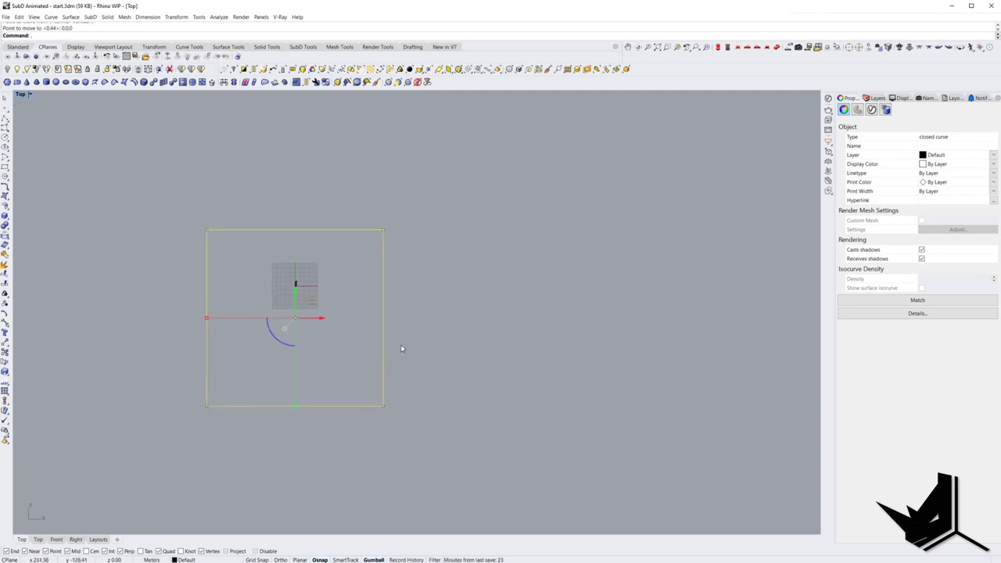
pyautogui.rightClick(402, 341)
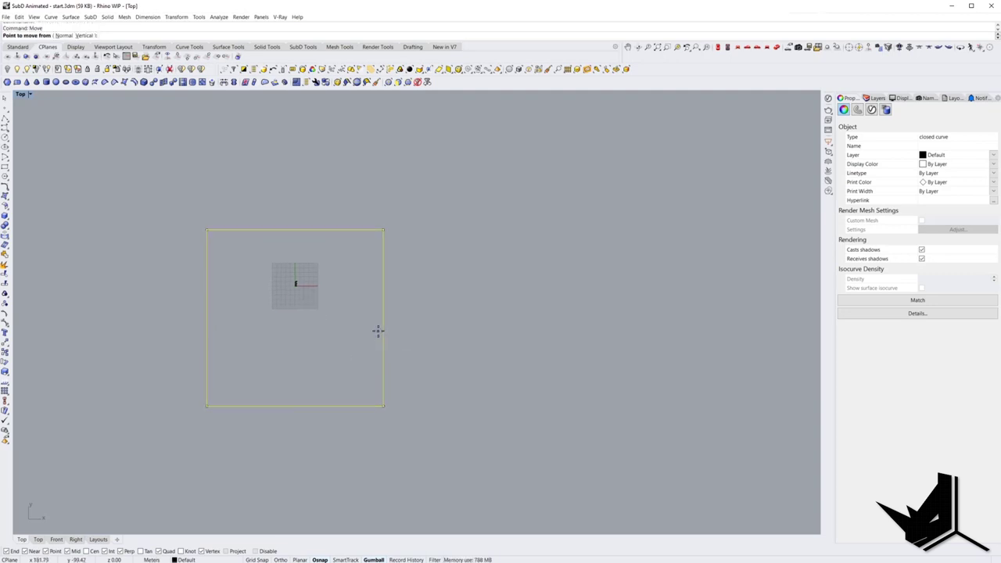
pyautogui.click(383, 319)
pyautogui.press('shift')
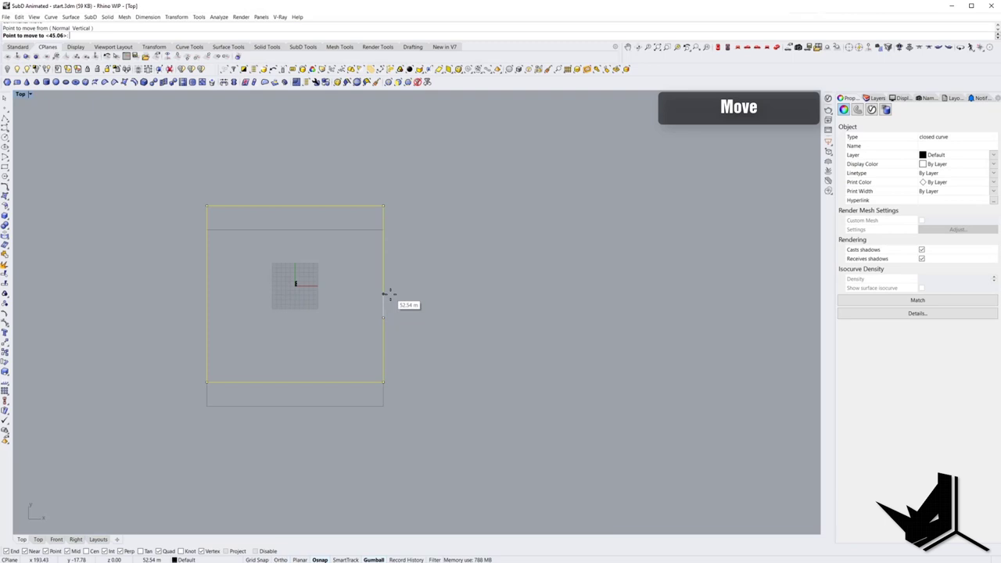
pyautogui.click(389, 295)
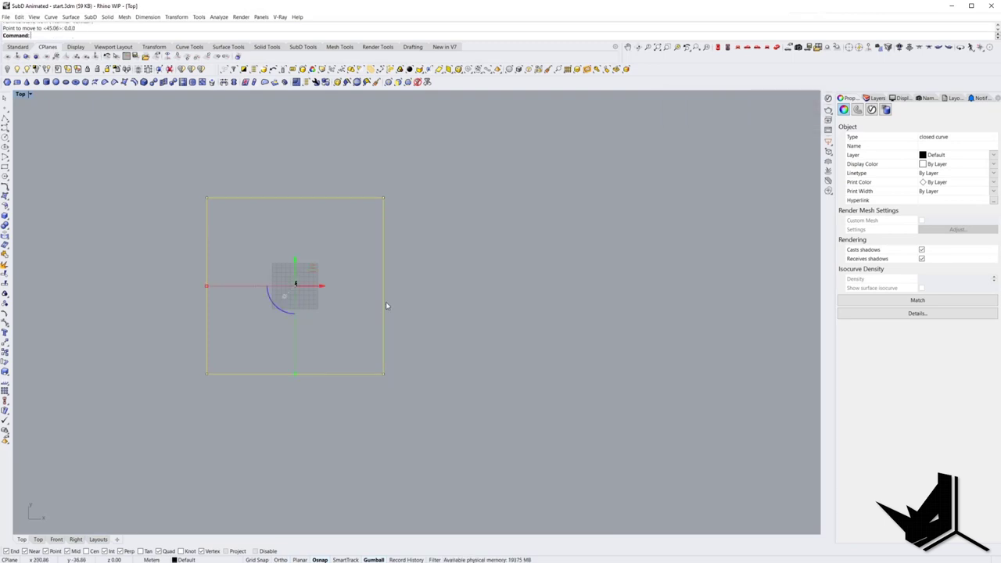
# Create a planar surface from the square with PlanarSrf and delete the boundary curve
pyautogui.write('PlanarSrf')
pyautogui.press('Return')
pyautogui.press('Delete')
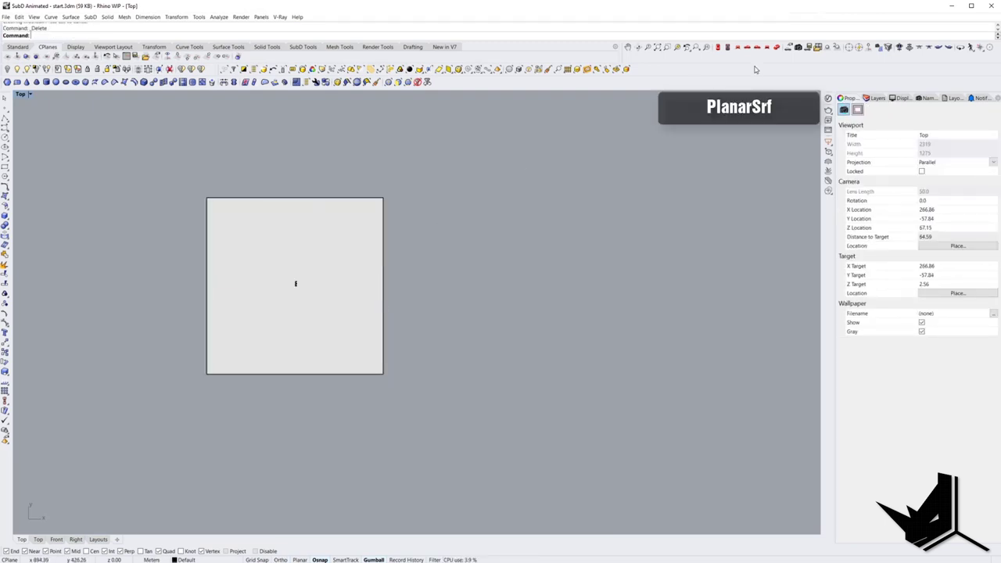
# Frame the SubD closely against the ground surface in Perspective and save it as a named view called 1
pyautogui.click(776, 48)
pyautogui.moveTo(550, 215); pyautogui.dragTo(374, 278, button='right')
pyautogui.scroll(8, 376, 278)
pyautogui.keyDown('shift'); pyautogui.moveTo(481, 225); pyautogui.dragTo(401, 305, button='right'); pyautogui.keyUp('shift')
pyautogui.keyDown('shift'); pyautogui.moveTo(349, 239); pyautogui.dragTo(385, 252, button='right'); pyautogui.keyUp('shift')
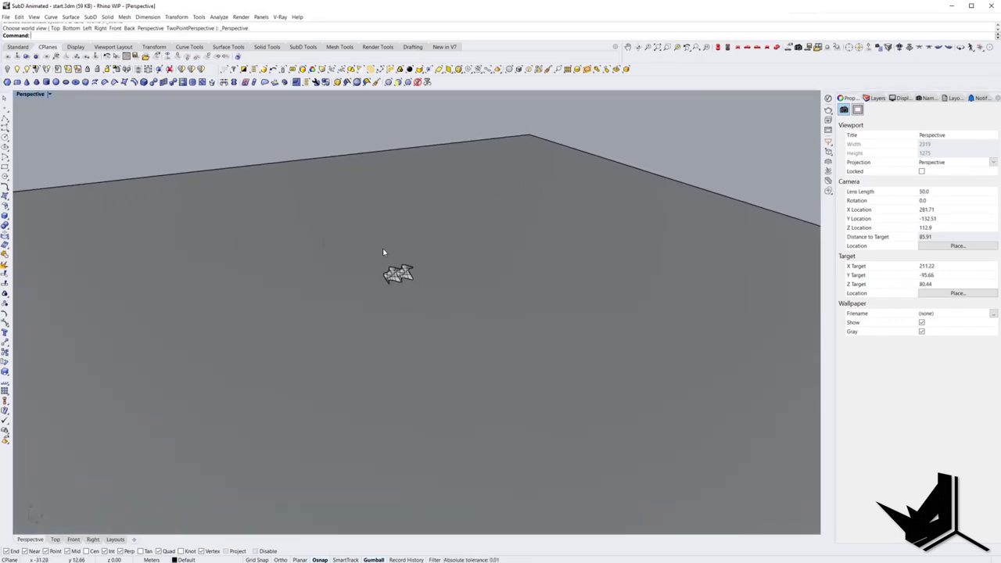
pyautogui.click(667, 47)
pyautogui.moveTo(442, 315); pyautogui.dragTo(354, 241)
pyautogui.moveTo(421, 239); pyautogui.dragTo(472, 338, button='right')
pyautogui.scroll(10, 382, 277)
pyautogui.moveTo(447, 272); pyautogui.dragTo(472, 281, button='right')
pyautogui.scroll(-2, 467, 283)
pyautogui.keyDown('shift'); pyautogui.moveTo(472, 282); pyautogui.dragTo(461, 306, button='right'); pyautogui.keyUp('shift')
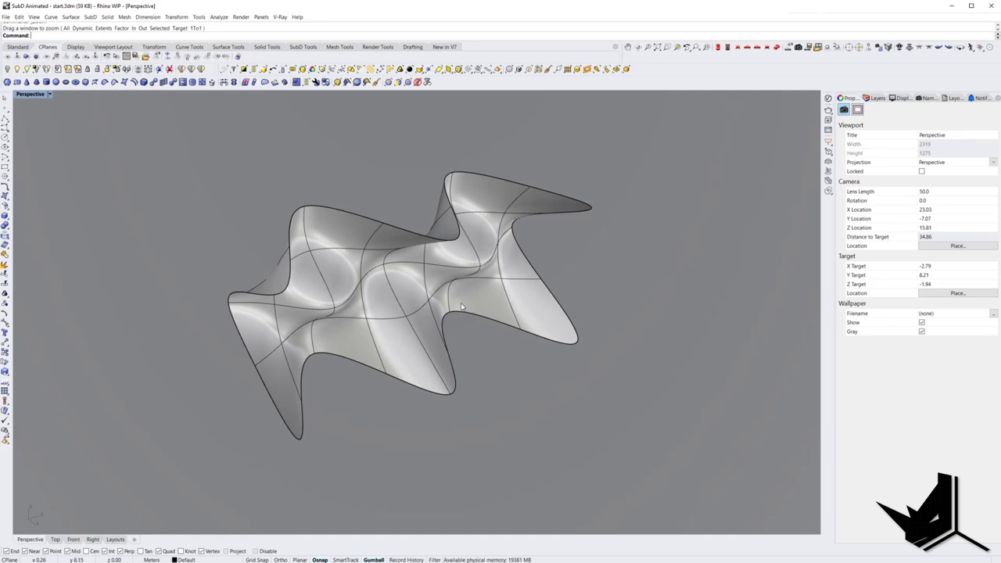
pyautogui.click(930, 98)
pyautogui.click(845, 110)
pyautogui.write('1')
pyautogui.press('Return')
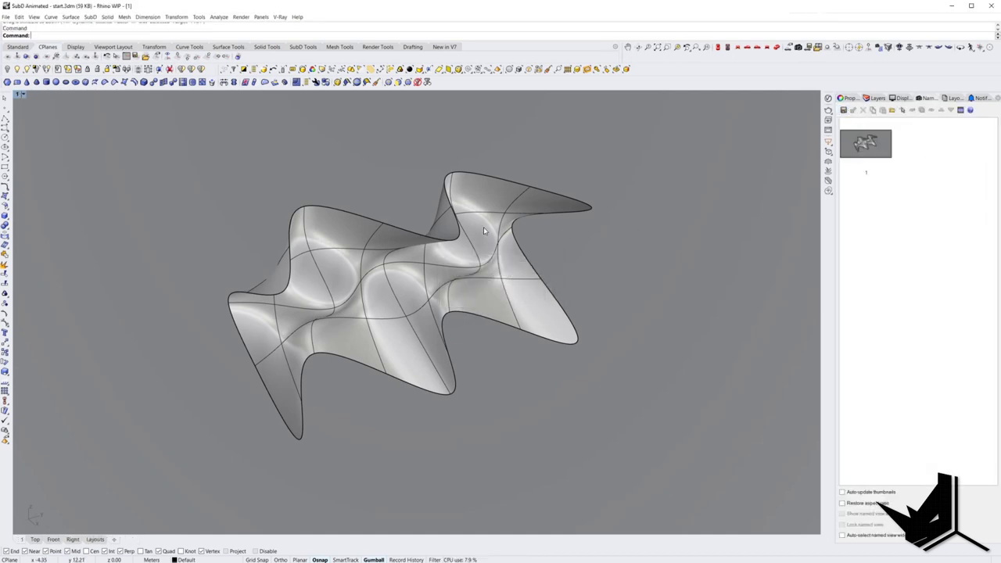
# Compare the SubD's flat and smooth display, leave it flat and hide the ground surface
pyautogui.press('Tab')
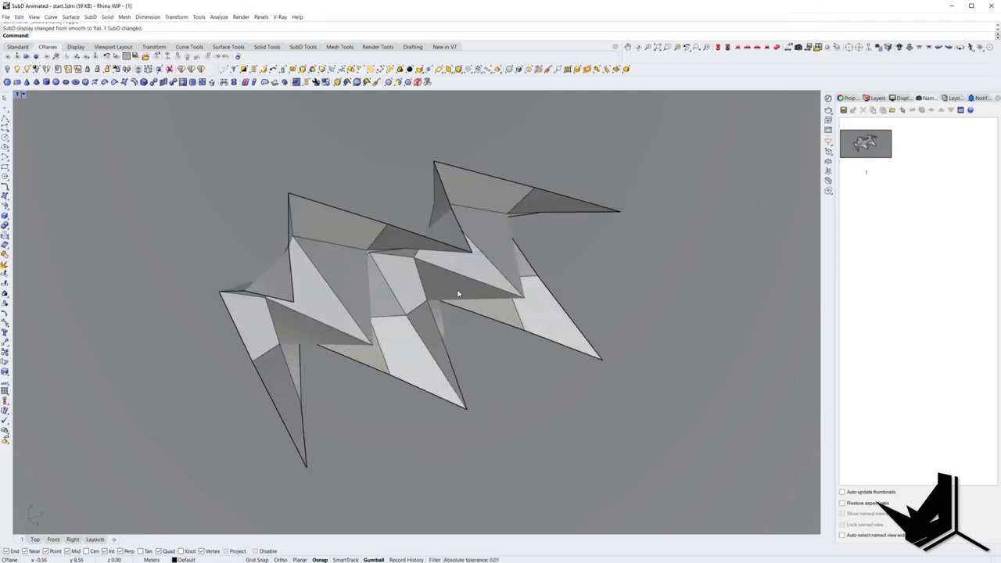
pyautogui.press('Tab')
pyautogui.scroll(-4, 450, 297)
pyautogui.moveTo(450, 298); pyautogui.dragTo(401, 307, button='right')
pyautogui.press('Tab')
pyautogui.click(508, 245)
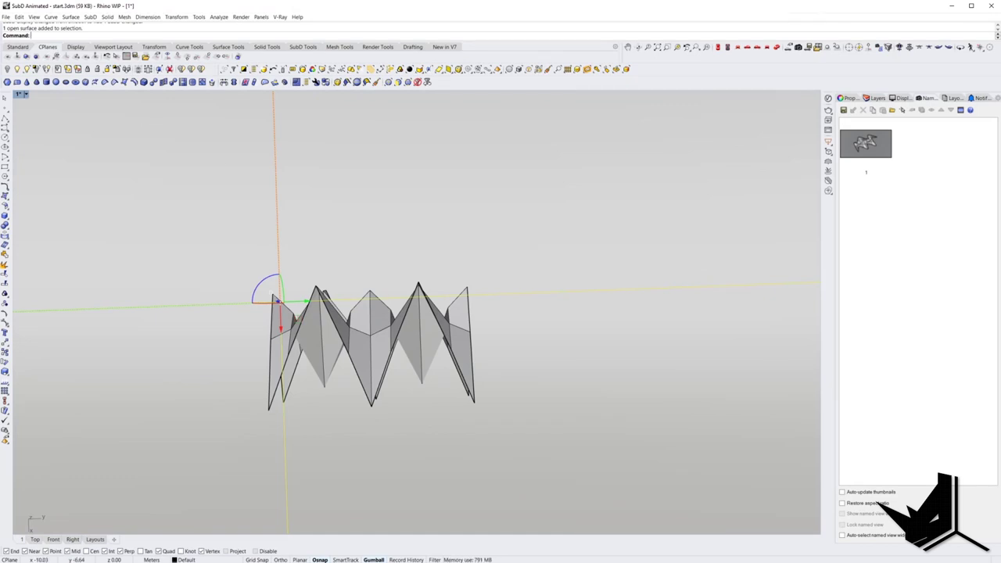
pyautogui.hotkey('ctrl', 'h')
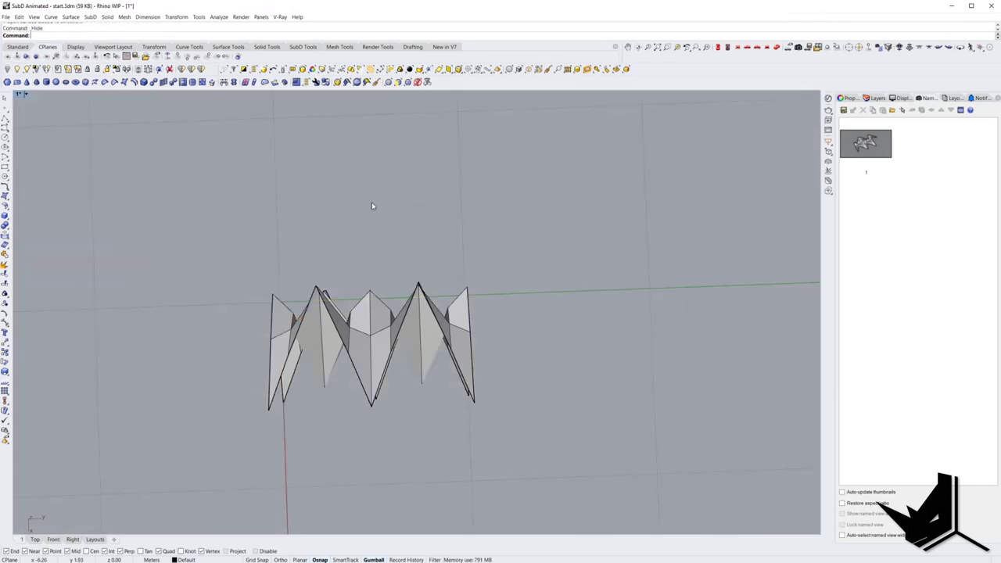
# Try moving the SubD's lower tip vertices in smooth display, undo the move and show the ground surface again
pyautogui.keyDown('shift'); pyautogui.moveTo(367, 386); pyautogui.dragTo(324, 342, button='right'); pyautogui.keyUp('shift')
pyautogui.keyDown('ctrl'); pyautogui.keyDown('shift'); pyautogui.moveTo(216, 350); pyautogui.dragTo(397, 374); pyautogui.keyUp('shift'); pyautogui.keyUp('ctrl')
pyautogui.moveTo(460, 369); pyautogui.dragTo(438, 333, button='right')
pyautogui.press('Tab')
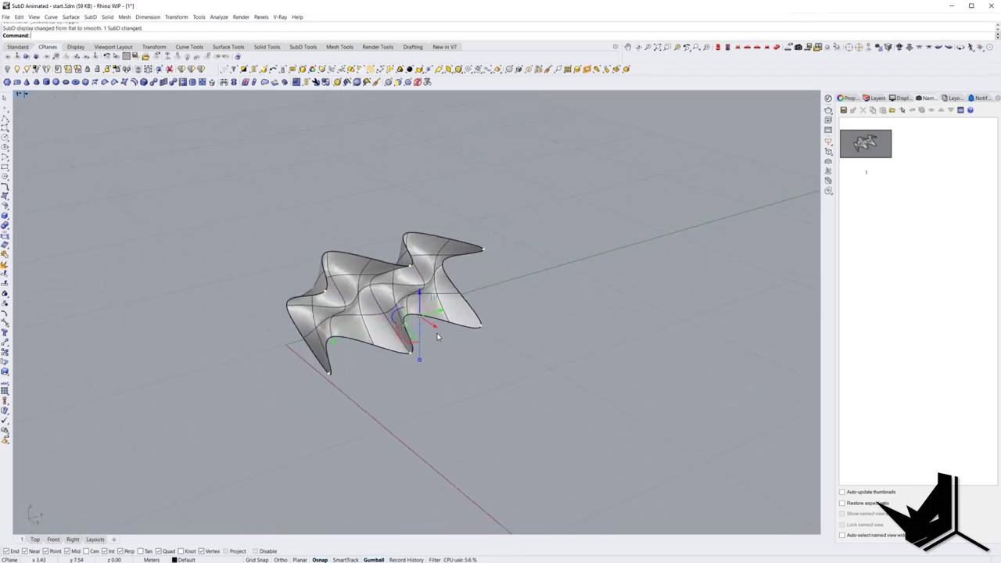
pyautogui.scroll(2, 435, 329)
pyautogui.moveTo(422, 319); pyautogui.dragTo(337, 279)
pyautogui.moveTo(391, 309); pyautogui.dragTo(476, 359, button='right')
pyautogui.hotkey('ctrl', 'z')
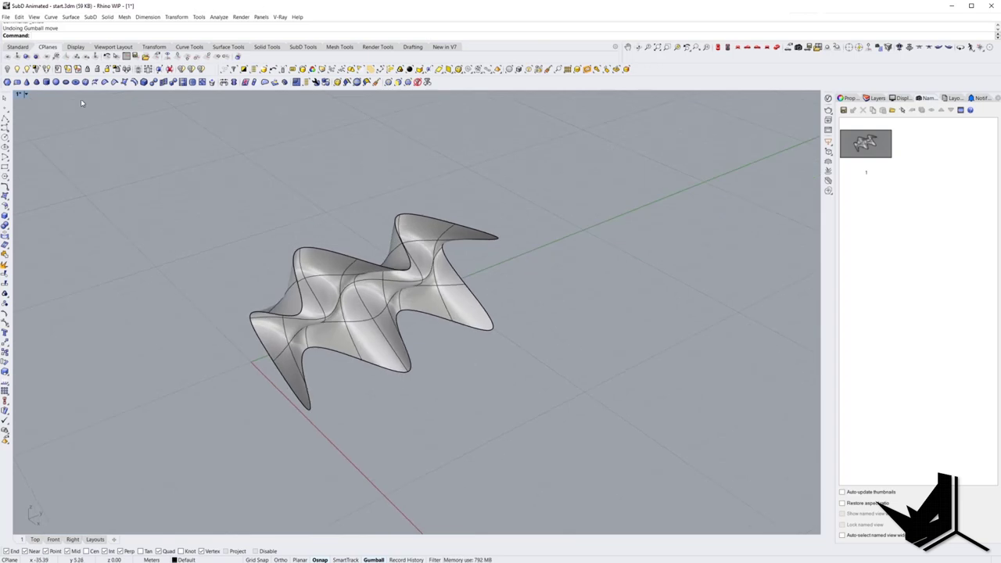
pyautogui.click(17, 70)
# Open Grasshopper and place its window beside the Rhino viewport
pyautogui.keyDown('shift'); pyautogui.moveTo(267, 245); pyautogui.dragTo(264, 252, button='right'); pyautogui.keyUp('shift')
pyautogui.write('Grasshopper')
pyautogui.press('Return')
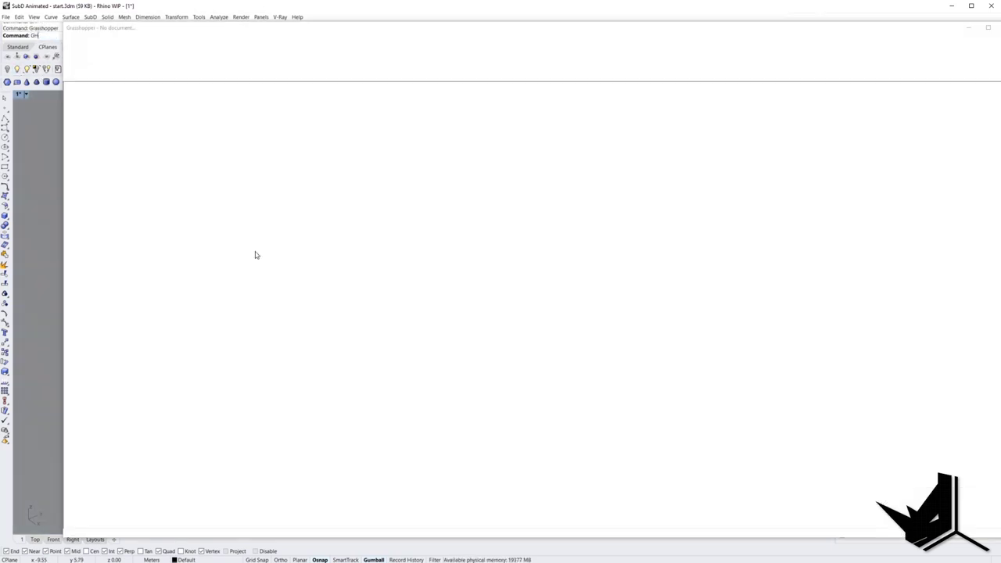
pyautogui.moveTo(68, 28); pyautogui.dragTo(552, 102)
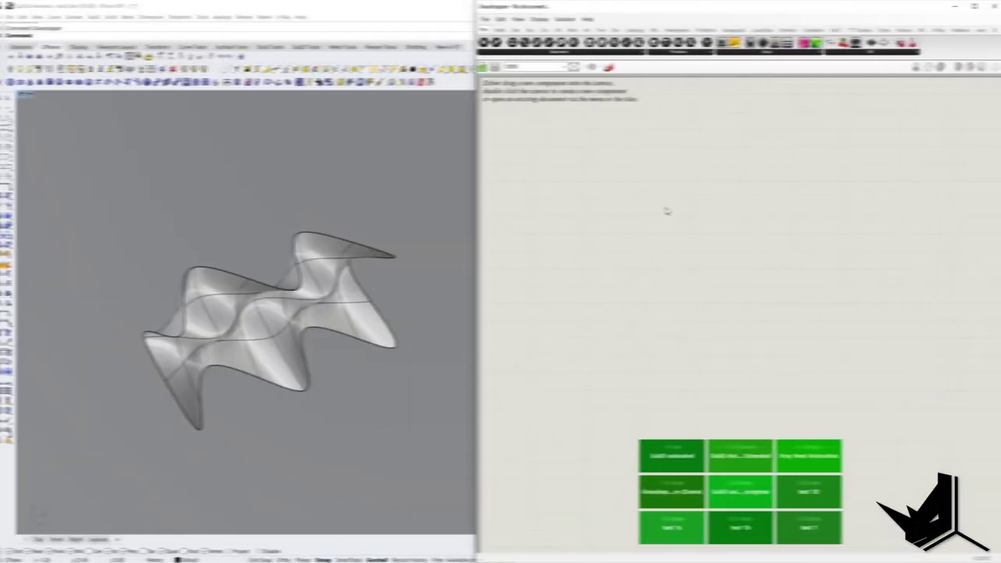
# Add a Bifocals component to the Grasshopper canvas and park it just outside the canvas edge
pyautogui.doubleClick(599, 145)
pyautogui.write('bif')
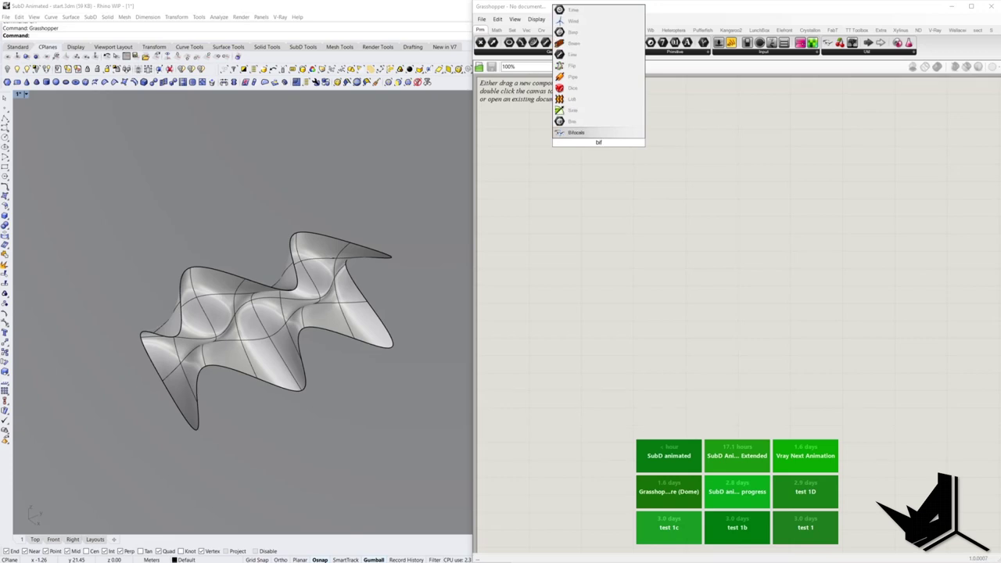
pyautogui.press('Return')
pyautogui.scroll(1, 685, 188)
pyautogui.moveTo(660, 193); pyautogui.dragTo(492, 169)
pyautogui.moveTo(650, 179); pyautogui.dragTo(637, 205, button='right')
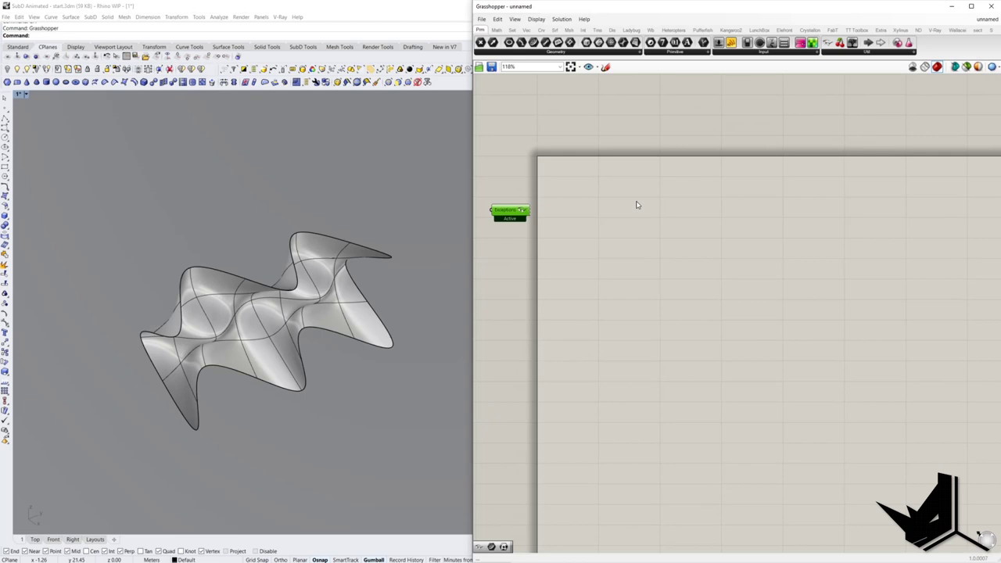
# Add a SubD parameter and a SubD Control Polygon component side by side on the canvas
pyautogui.doubleClick(636, 205)
pyautogui.write('subd')
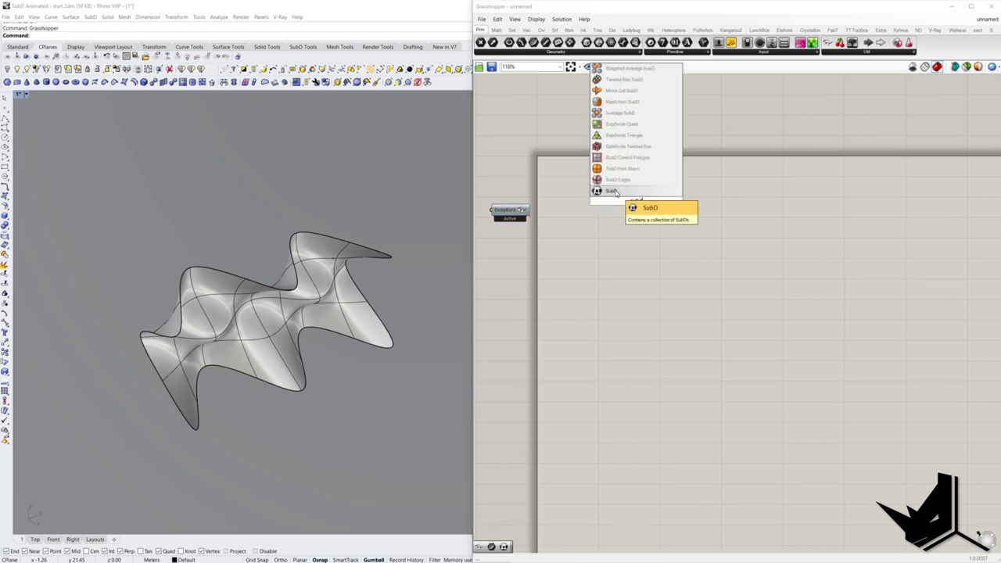
pyautogui.click(615, 192)
pyautogui.moveTo(636, 205); pyautogui.dragTo(630, 214)
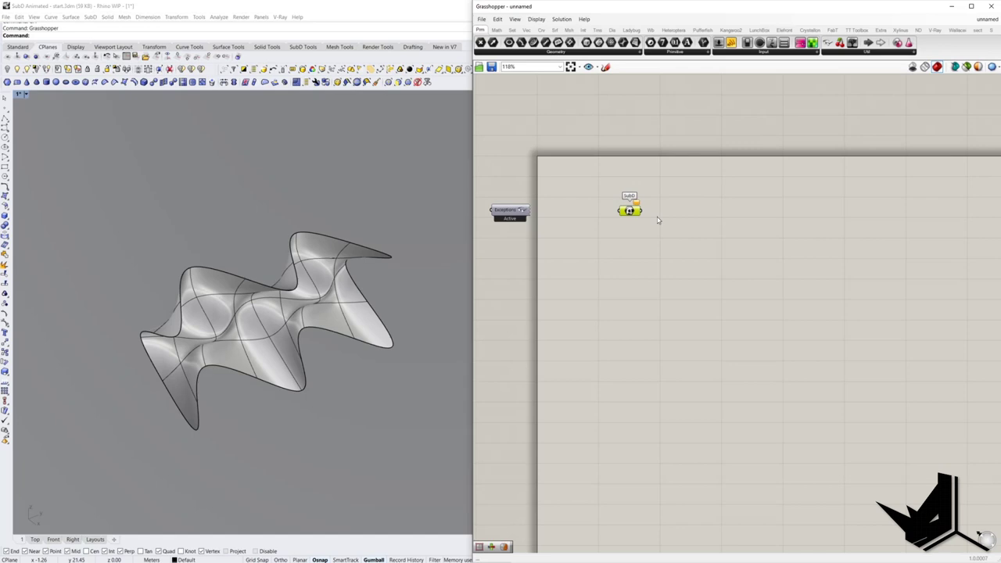
pyautogui.doubleClick(722, 218)
pyautogui.write('sub')
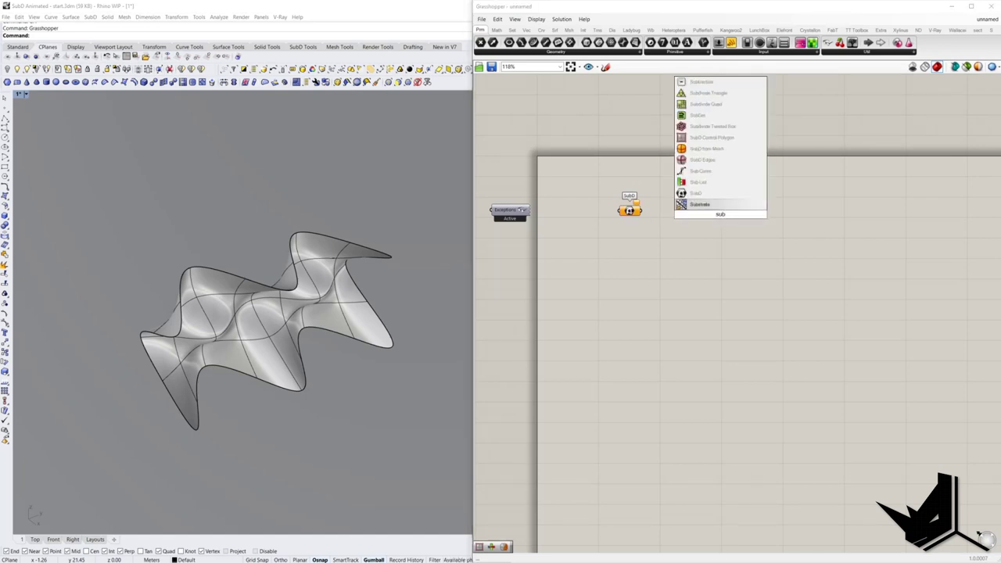
pyautogui.click(708, 137)
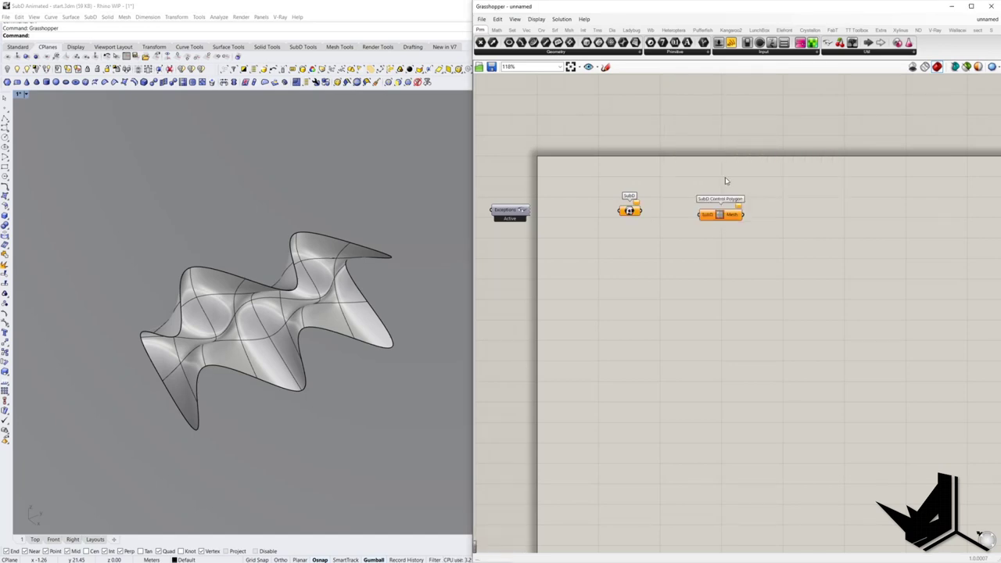
pyautogui.moveTo(724, 220); pyautogui.dragTo(717, 217)
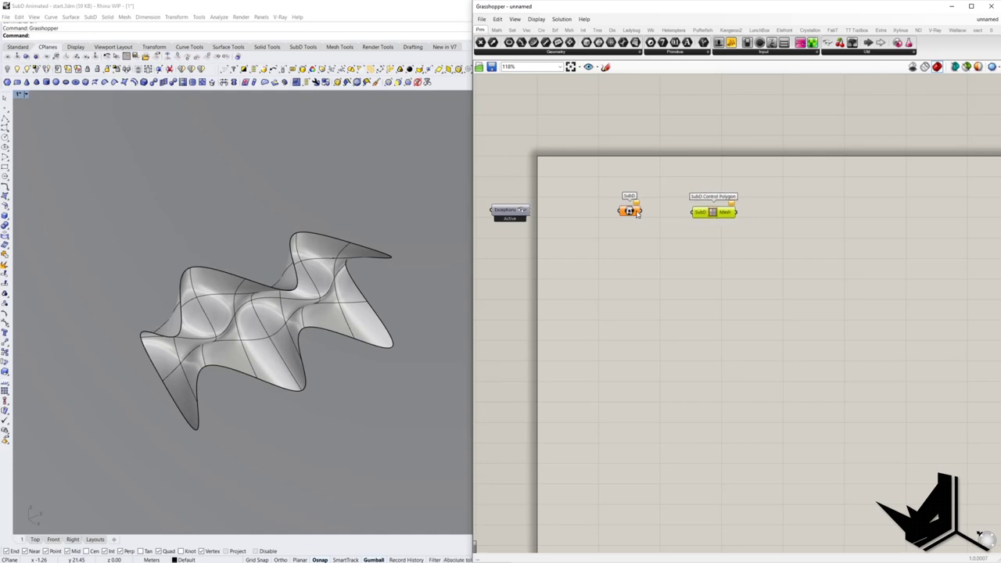
# Reference the Rhino SubD in the SubD parameter and align the SubD Control Polygon component, connected to it
pyautogui.click(317, 279)
pyautogui.rightClick(629, 211)
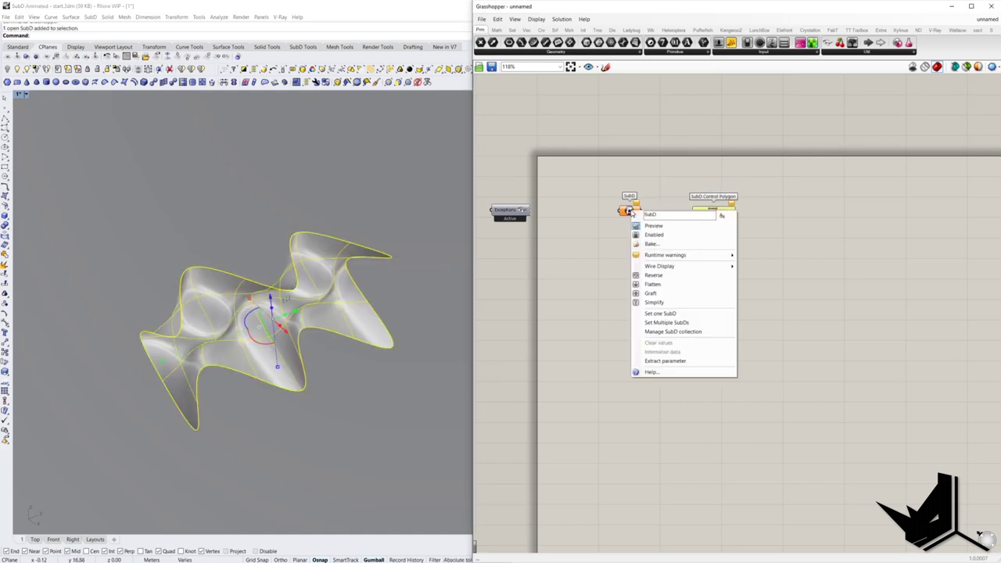
pyautogui.click(657, 313)
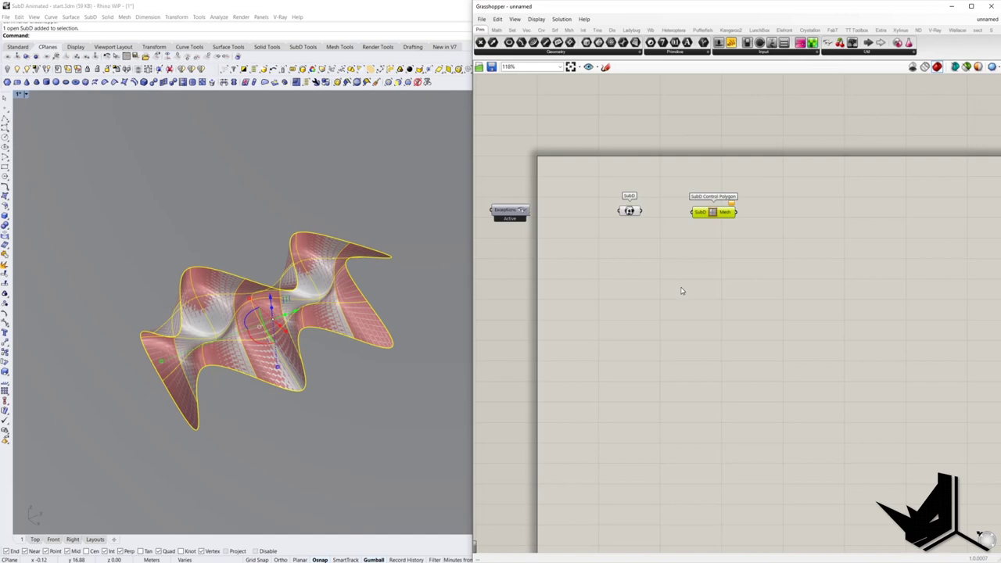
pyautogui.click(625, 292)
pyautogui.moveTo(647, 213); pyautogui.dragTo(721, 212)
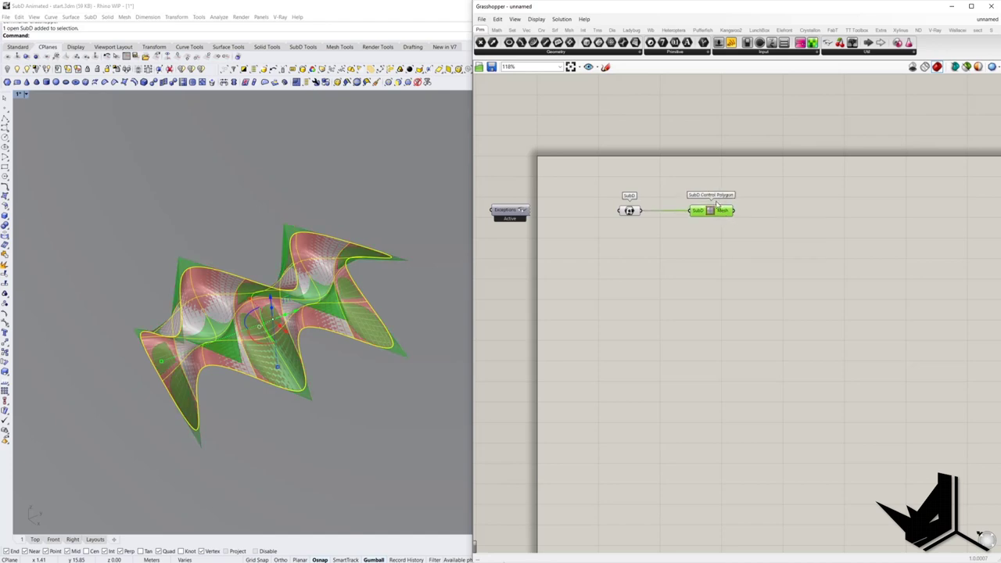
# Turn off the preview of the SubD parameter and hide the original SubD in Rhino, leaving only the control polygon mesh
pyautogui.click(634, 212)
pyautogui.rightClick(633, 211)
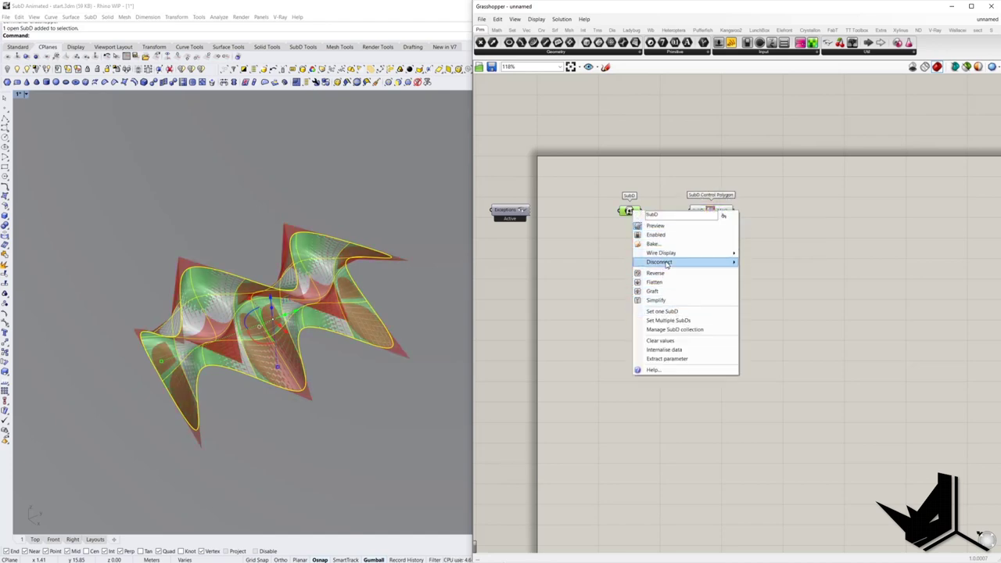
pyautogui.click(658, 227)
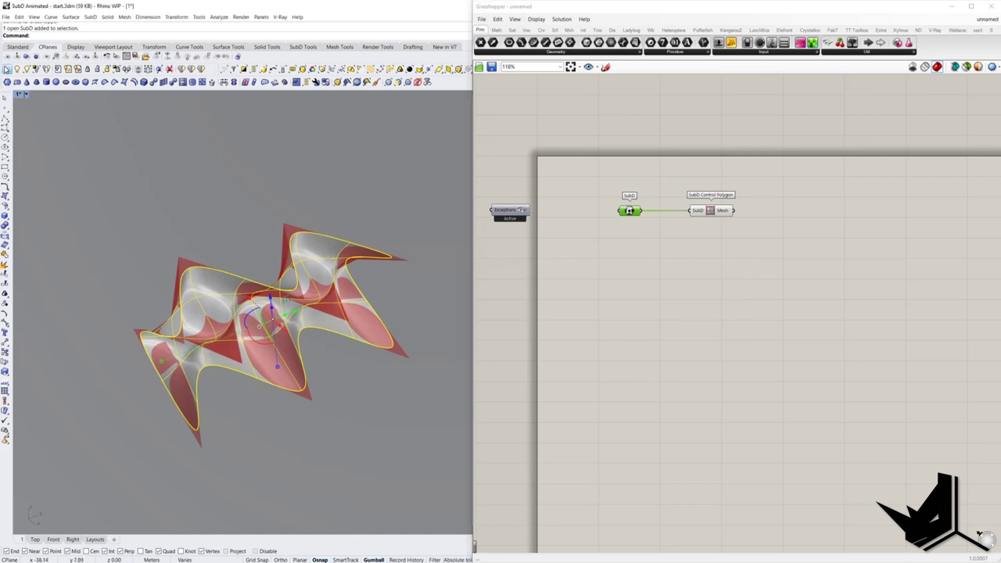
pyautogui.hotkey('ctrl', 'h')
pyautogui.moveTo(278, 286)
pyautogui.mouseDown(button='right')
pyautogui.moveTo(283, 247)
pyautogui.moveTo(270, 280)
pyautogui.mouseUp(button='right')
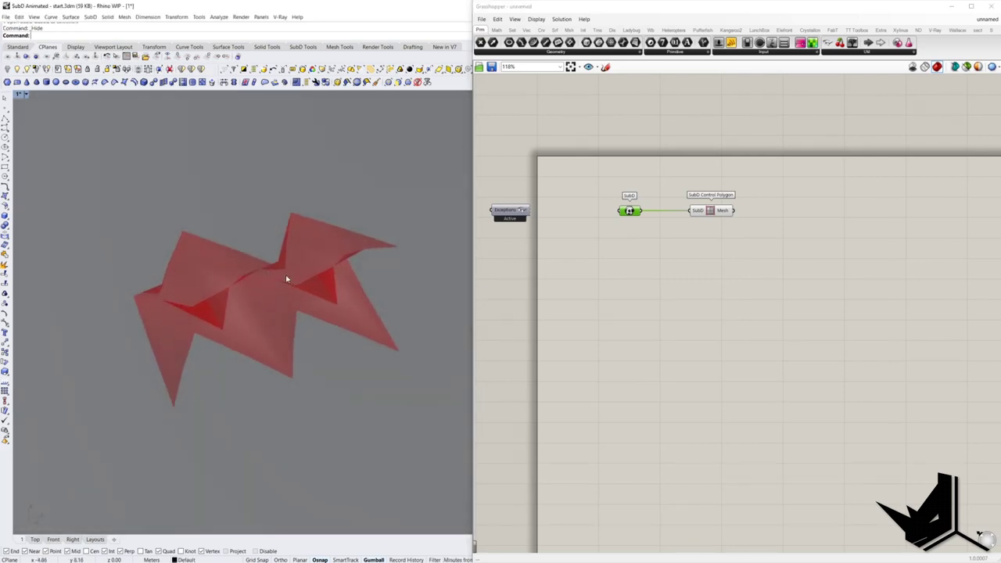
pyautogui.moveTo(743, 266); pyautogui.dragTo(671, 296, button='right')
pyautogui.moveTo(292, 294); pyautogui.dragTo(122, 312, button='right')
pyautogui.moveTo(342, 327); pyautogui.dragTo(291, 320, button='right')
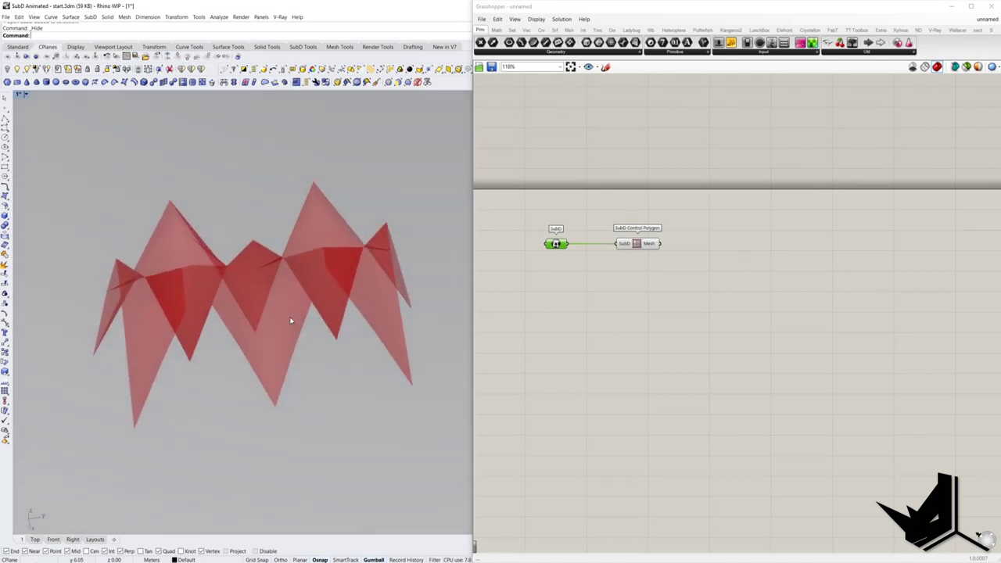
# Add a Deconstruct Mesh component and feed it the mesh output of SubD Control Polygon
pyautogui.doubleClick(720, 252)
pyautogui.write('dec')
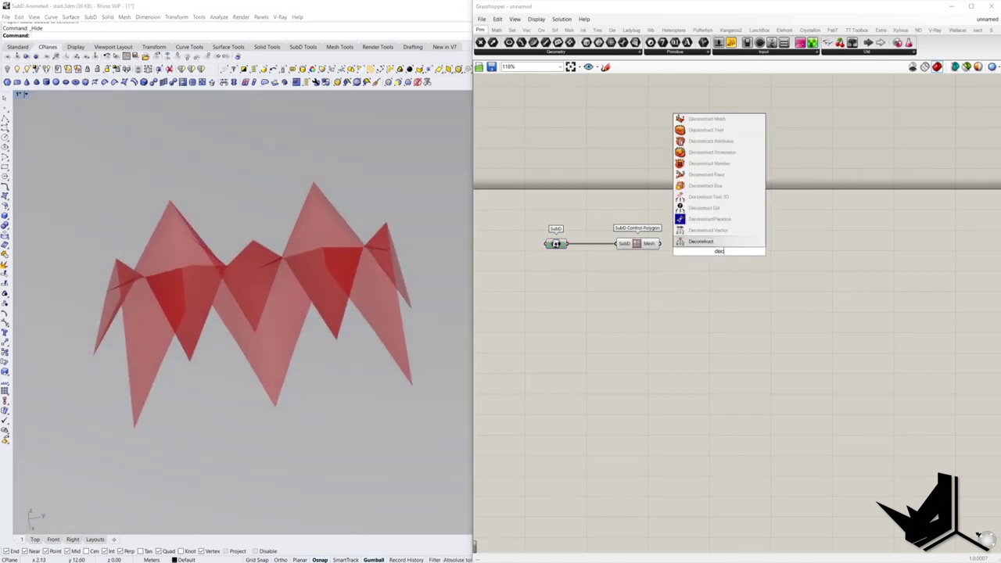
pyautogui.write(' mesh')
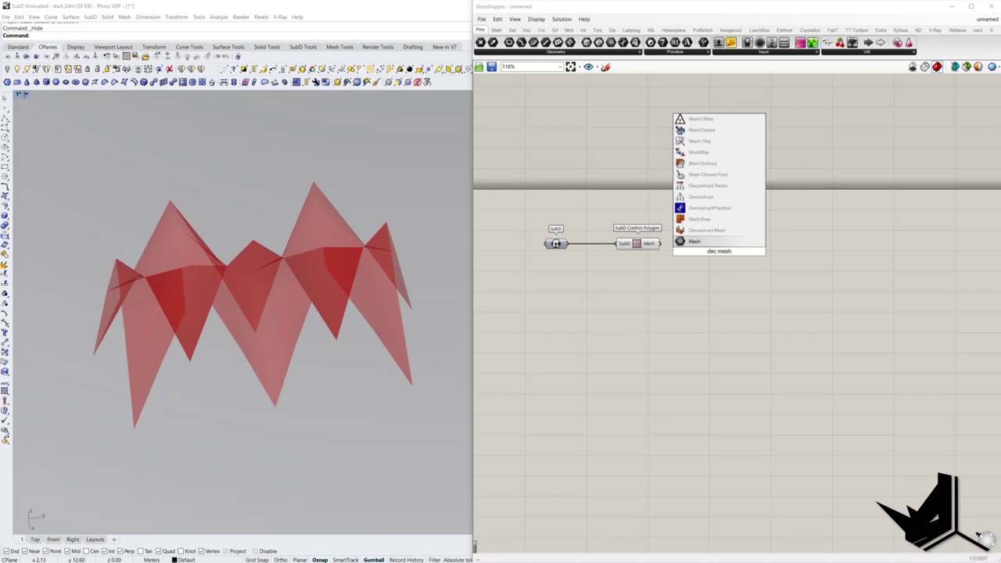
pyautogui.click(708, 230)
pyautogui.moveTo(718, 254); pyautogui.dragTo(736, 263)
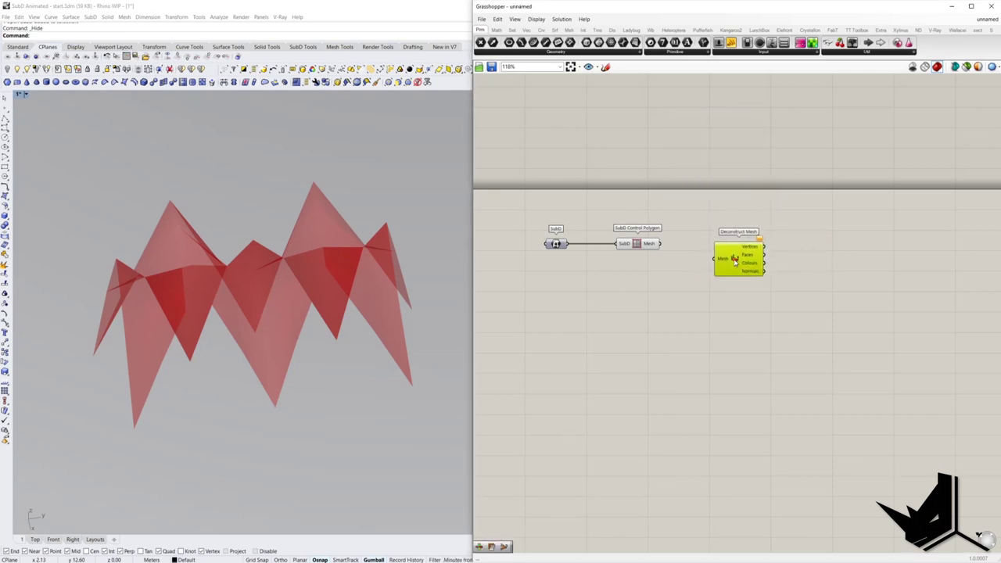
pyautogui.moveTo(666, 245); pyautogui.dragTo(714, 259)
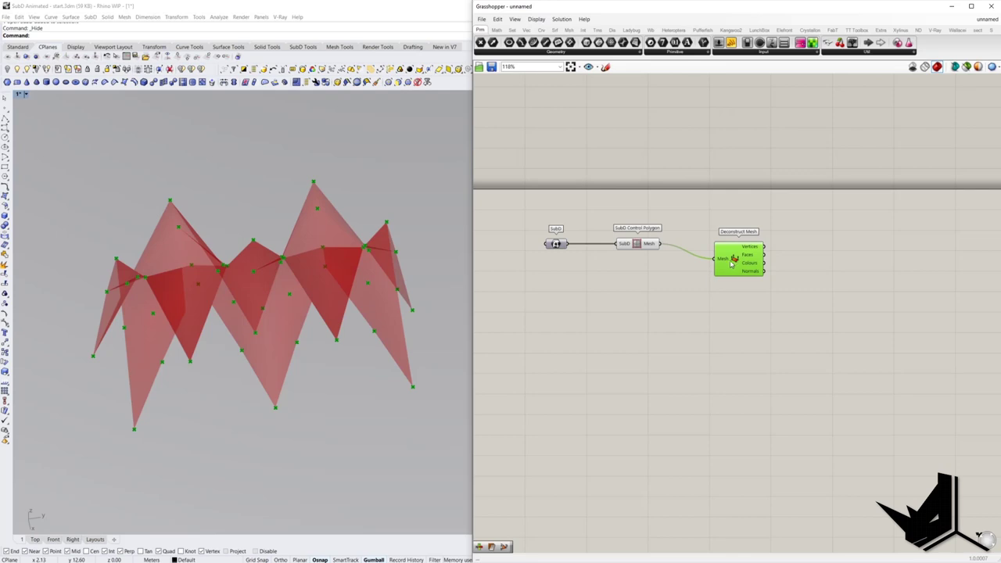
pyautogui.moveTo(819, 304); pyautogui.dragTo(743, 313, button='right')
pyautogui.moveTo(291, 343)
pyautogui.mouseDown(button='right')
pyautogui.moveTo(261, 291)
pyautogui.moveTo(279, 293)
pyautogui.moveTo(283, 353)
pyautogui.mouseUp(button='right')
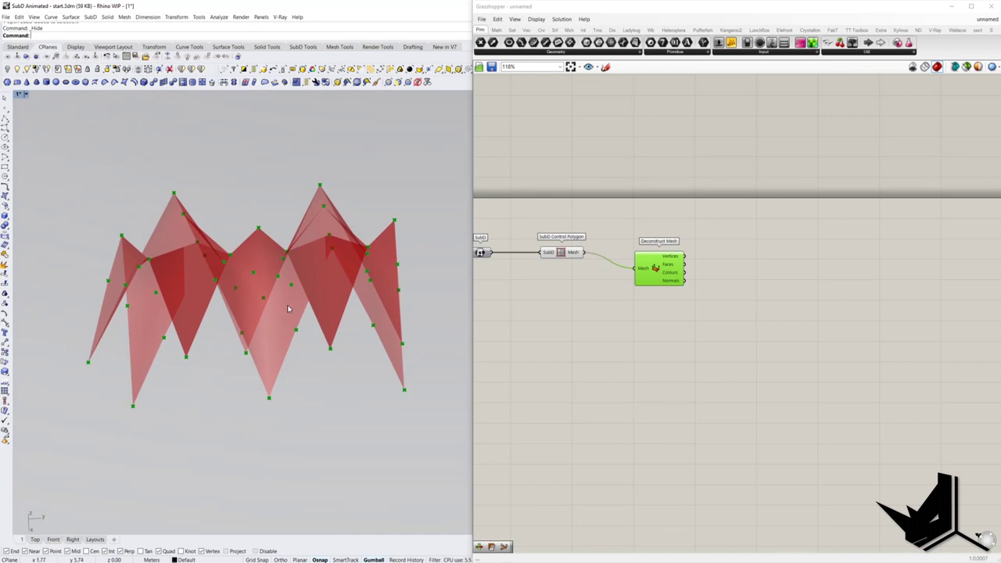
pyautogui.moveTo(674, 272)
# Add a Point List component and connect the deconstructed mesh's vertices to its points input
pyautogui.doubleClick(783, 251)
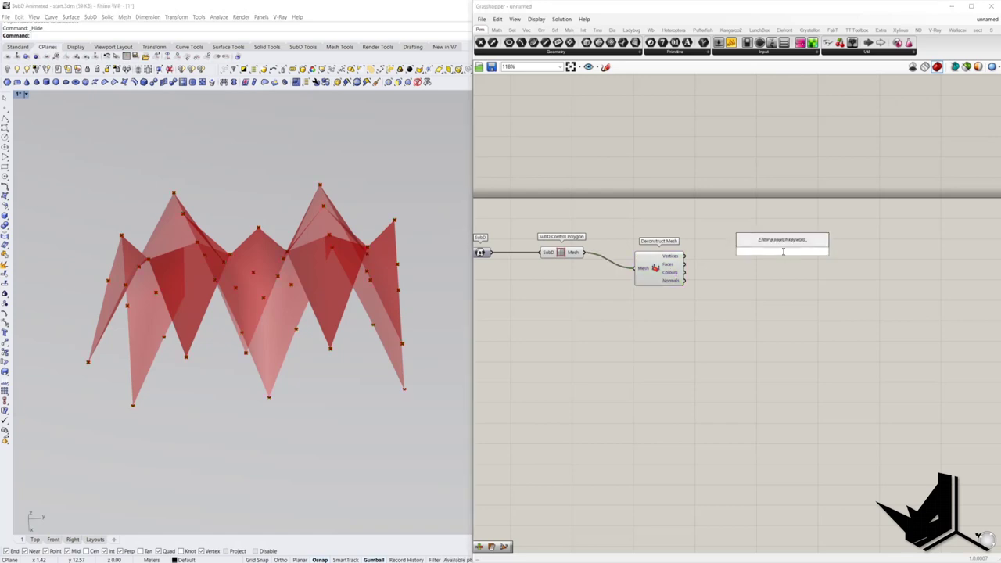
pyautogui.write('point')
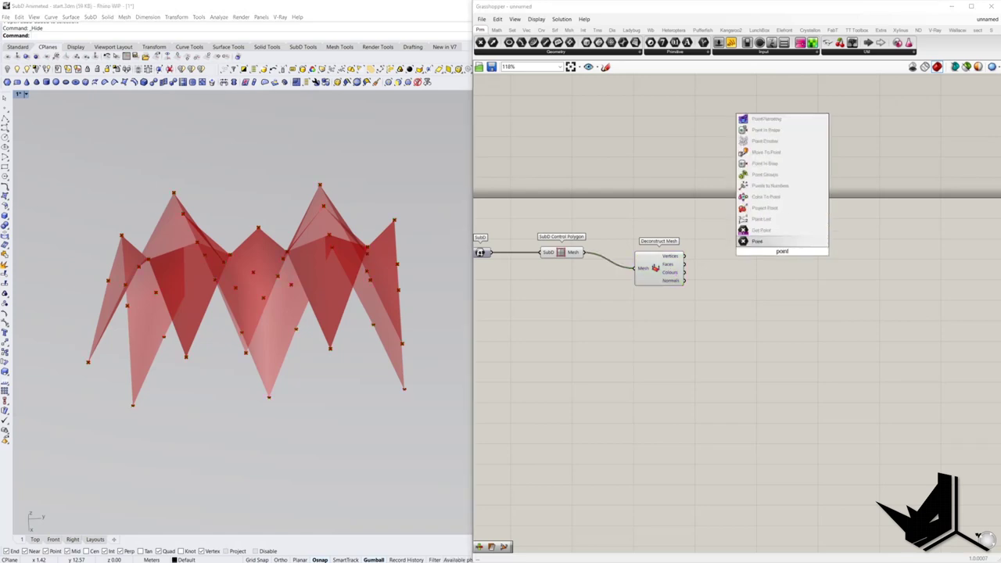
pyautogui.click(763, 220)
pyautogui.moveTo(687, 257); pyautogui.dragTo(822, 238)
# Add a 0.5 number slider, connect it to the Point List's size input, and arrange both above the vertices wire
pyautogui.doubleClick(748, 233)
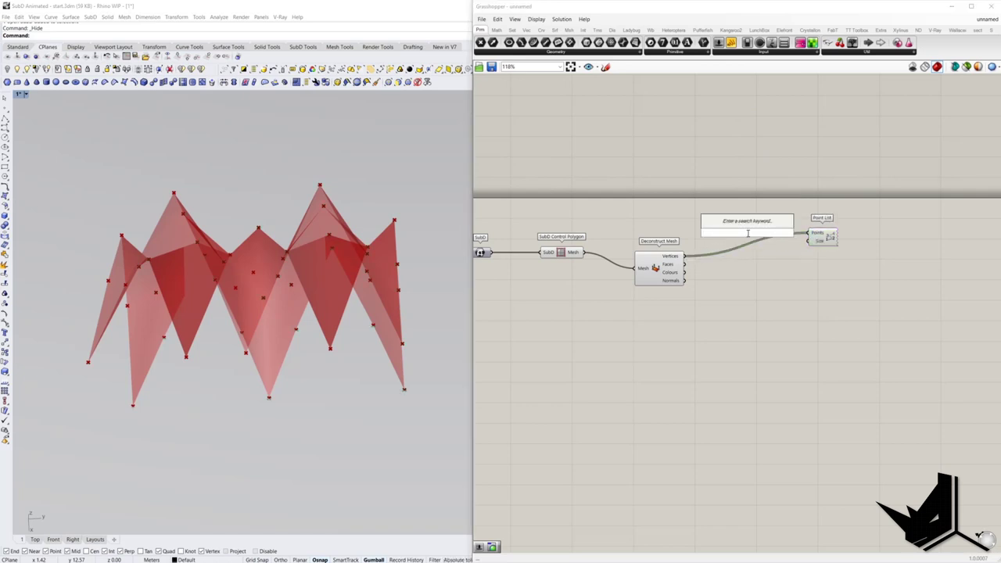
pyautogui.write('0.5')
pyautogui.press('Return')
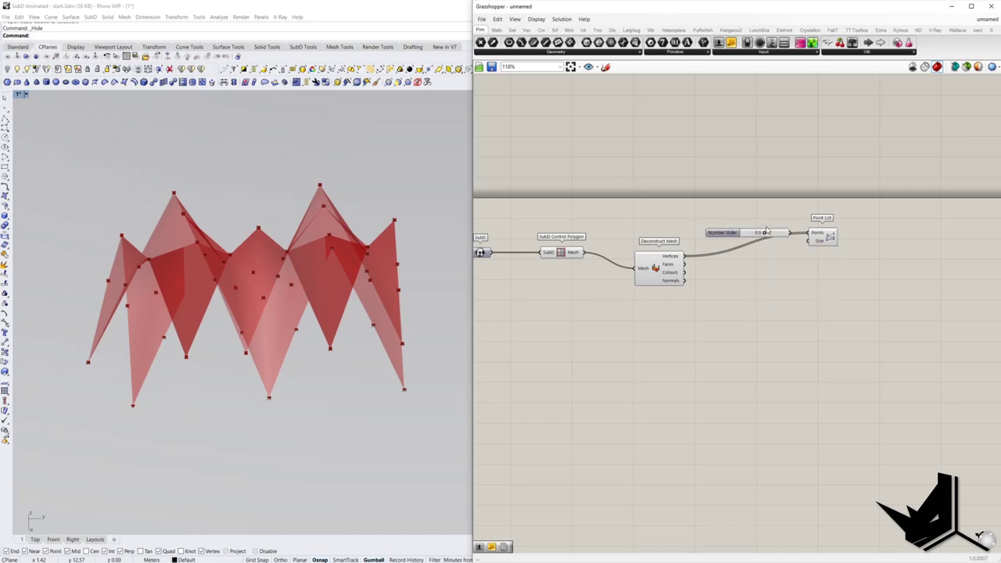
pyautogui.moveTo(791, 234); pyautogui.dragTo(843, 212)
pyautogui.moveTo(723, 232); pyautogui.dragTo(722, 211)
pyautogui.moveTo(284, 308)
pyautogui.mouseDown(button='right')
pyautogui.moveTo(273, 324)
pyautogui.moveTo(281, 329)
pyautogui.moveTo(284, 318)
pyautogui.mouseUp(button='right')
# Hide the remaining SubD surface in Rhino and examine the numbered mesh vertices along the form's lower tips
pyautogui.click(181, 416)
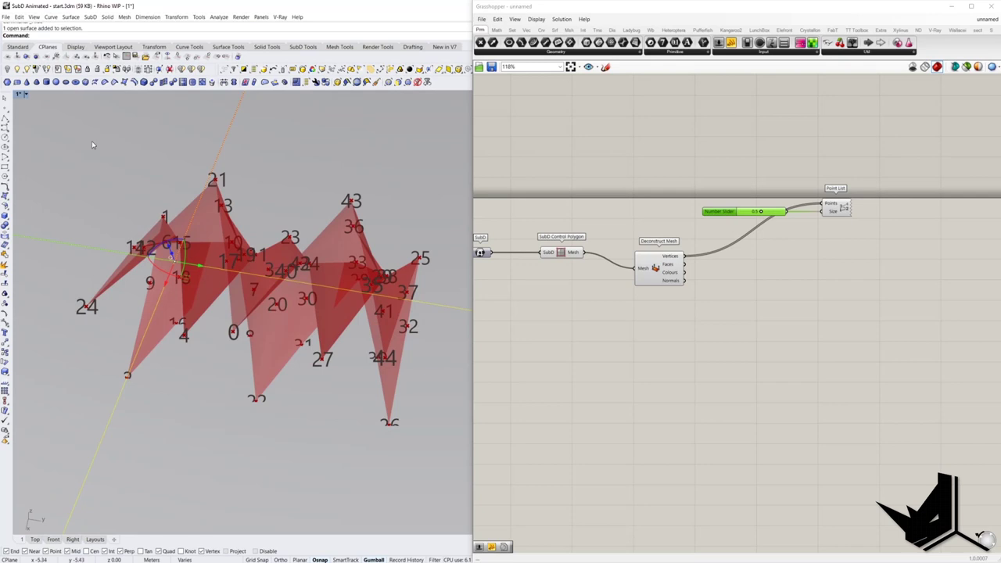
pyautogui.hotkey('ctrl', 'h')
pyautogui.moveTo(212, 302); pyautogui.dragTo(284, 395, button='right')
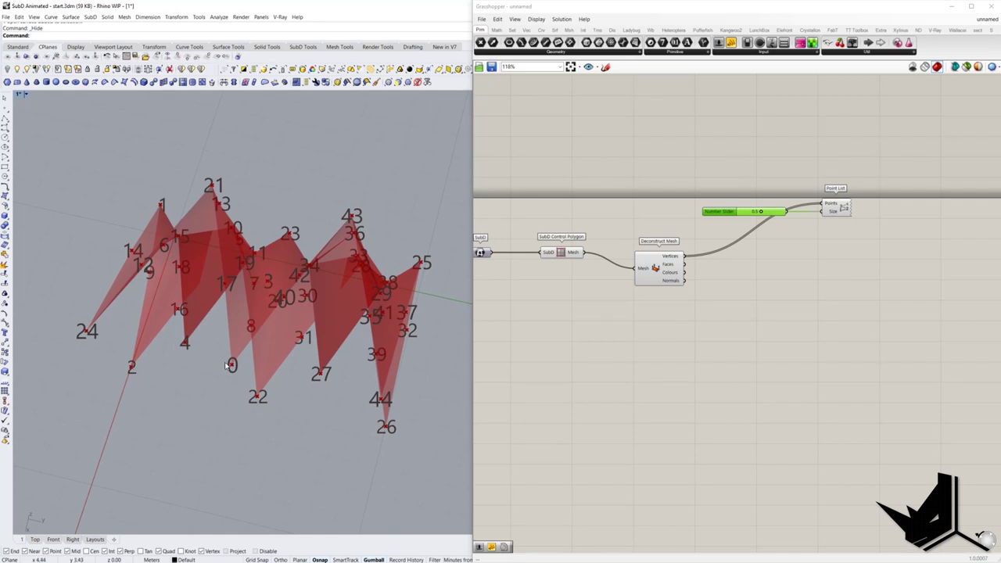
pyautogui.moveTo(257, 398); pyautogui.dragTo(421, 374, button='right')
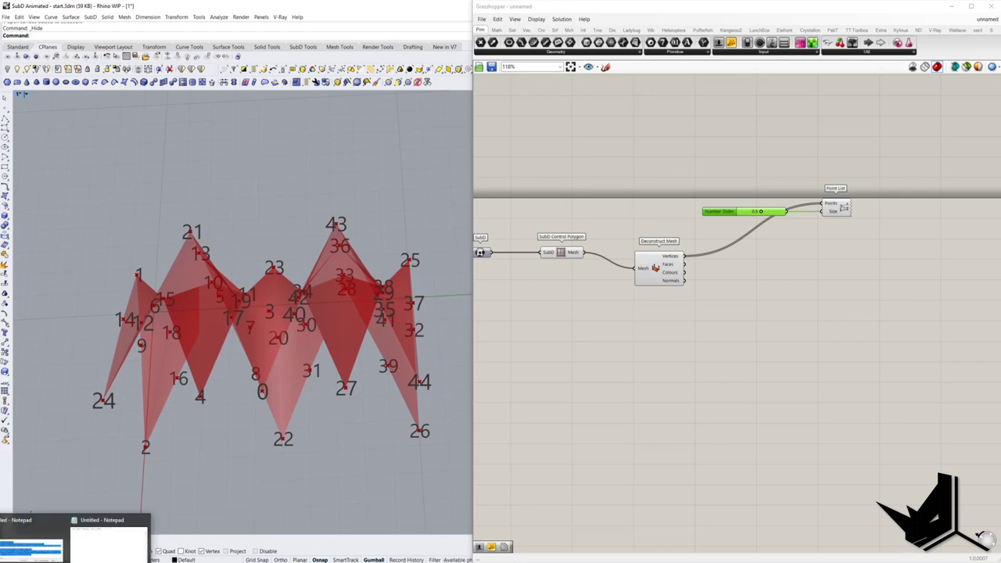
# Switch to Notepad and copy the vertex index list 24, 2, 0, 22, 44, 26, then return to Grasshopper
pyautogui.click(118, 539)
pyautogui.moveTo(78, 101); pyautogui.dragTo(114, 105)
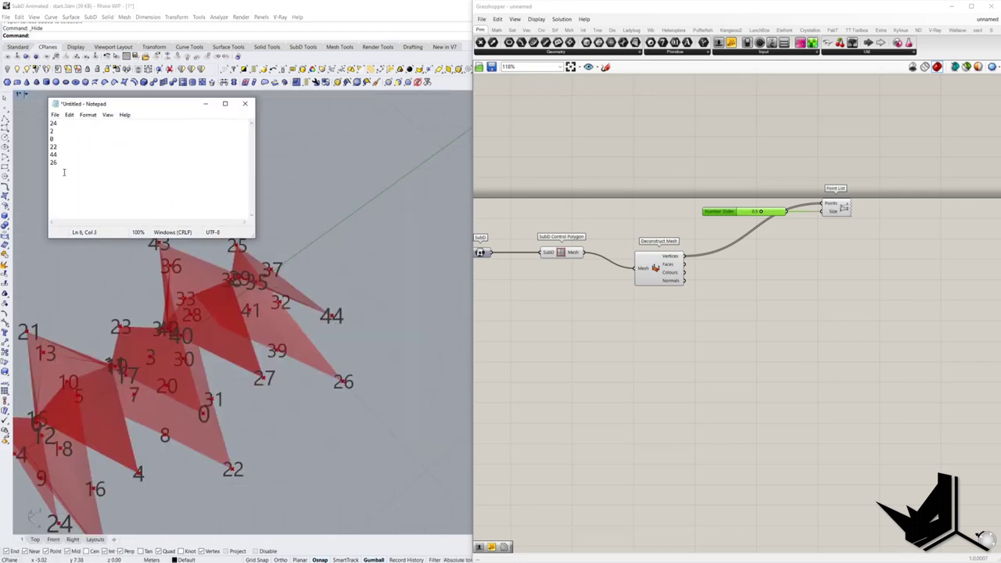
pyautogui.moveTo(65, 173); pyautogui.dragTo(45, 118)
pyautogui.rightClick(55, 139)
pyautogui.click(74, 166)
pyautogui.click(205, 104)
pyautogui.click(610, 330)
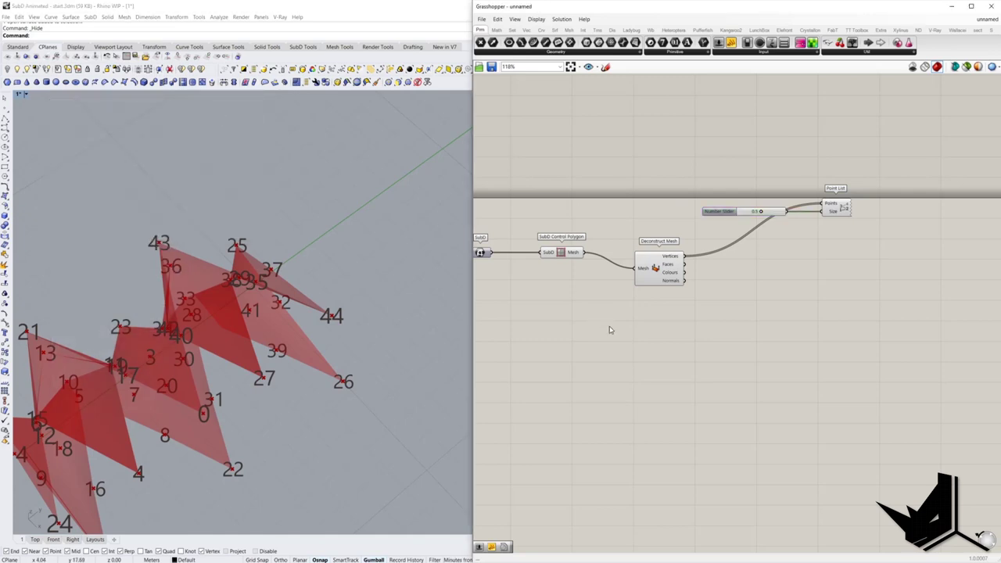
# Place a panel below Deconstruct Mesh and paste the copied vertex indices into it
pyautogui.moveTo(626, 383); pyautogui.dragTo(633, 361)
pyautogui.doubleClick(635, 365)
pyautogui.hotkey('ctrl', 'v')
pyautogui.click(691, 347)
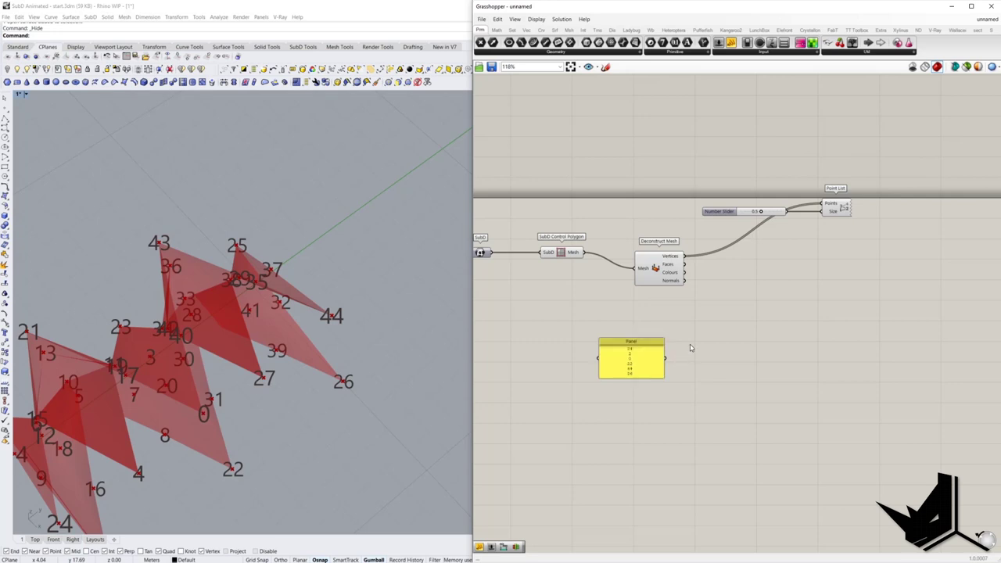
# Turn off Multiline Data on the index panel, enlarge it to fit every item, and position it below the vertices output
pyautogui.rightClick(632, 357)
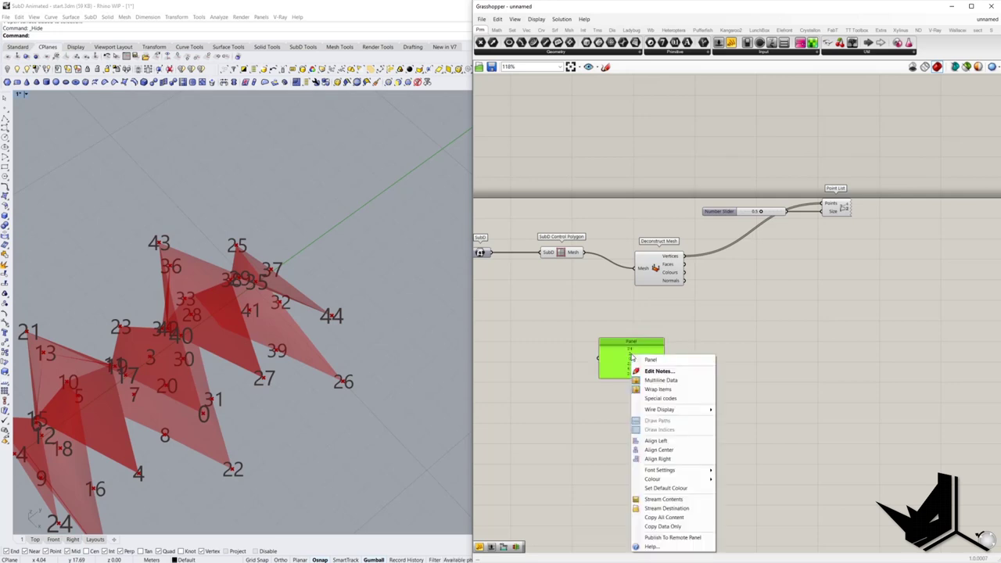
pyautogui.click(674, 382)
pyautogui.moveTo(665, 383); pyautogui.dragTo(663, 395)
pyautogui.moveTo(630, 345); pyautogui.dragTo(781, 284)
pyautogui.moveTo(751, 299); pyautogui.dragTo(687, 388, button='right')
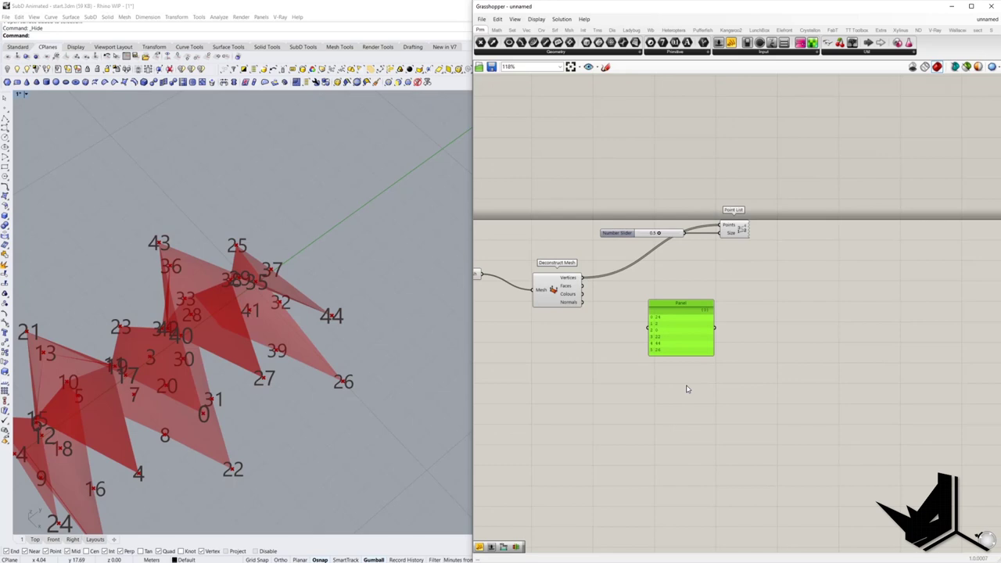
pyautogui.moveTo(432, 366); pyautogui.dragTo(355, 326, button='right')
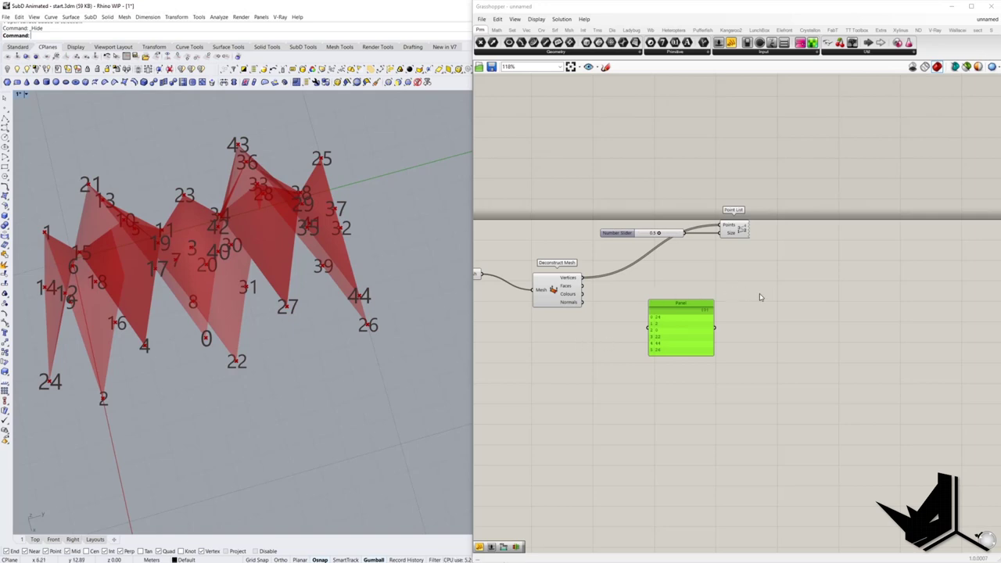
pyautogui.moveTo(681, 309); pyautogui.dragTo(654, 335)
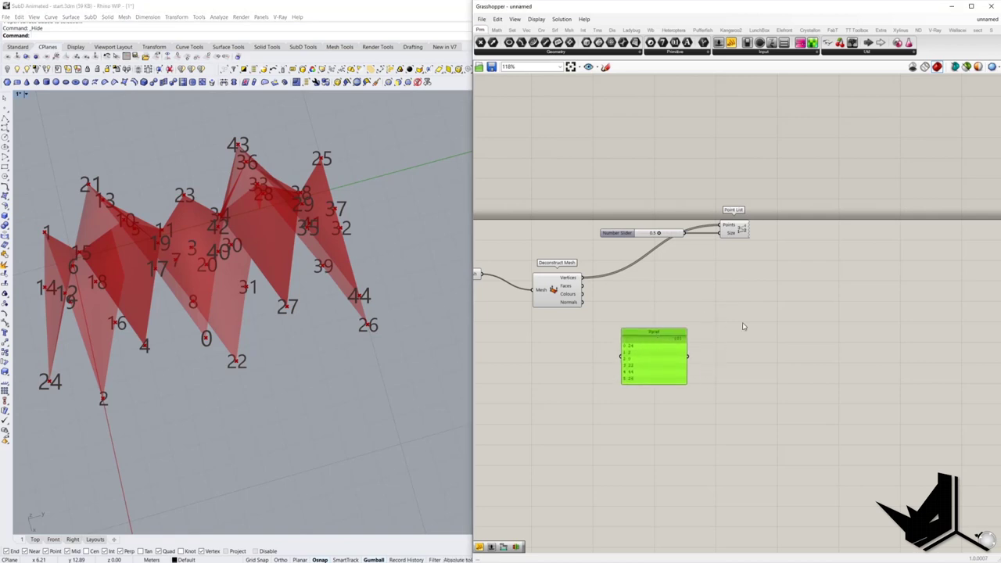
# Add a Move component to the canvas, below and beyond the index panel
pyautogui.doubleClick(771, 321)
pyautogui.write('move')
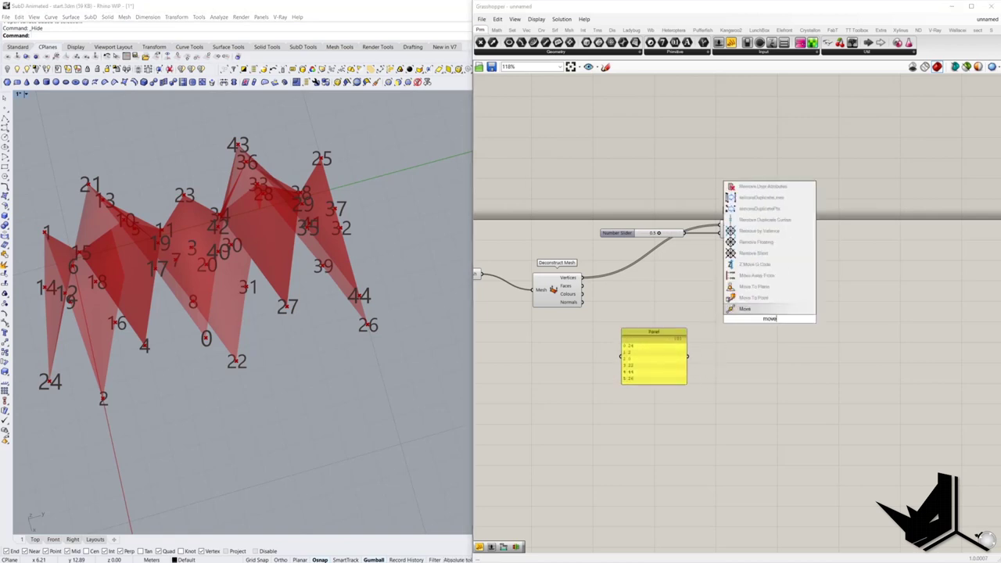
pyautogui.press('Return')
pyautogui.moveTo(771, 321); pyautogui.dragTo(820, 379)
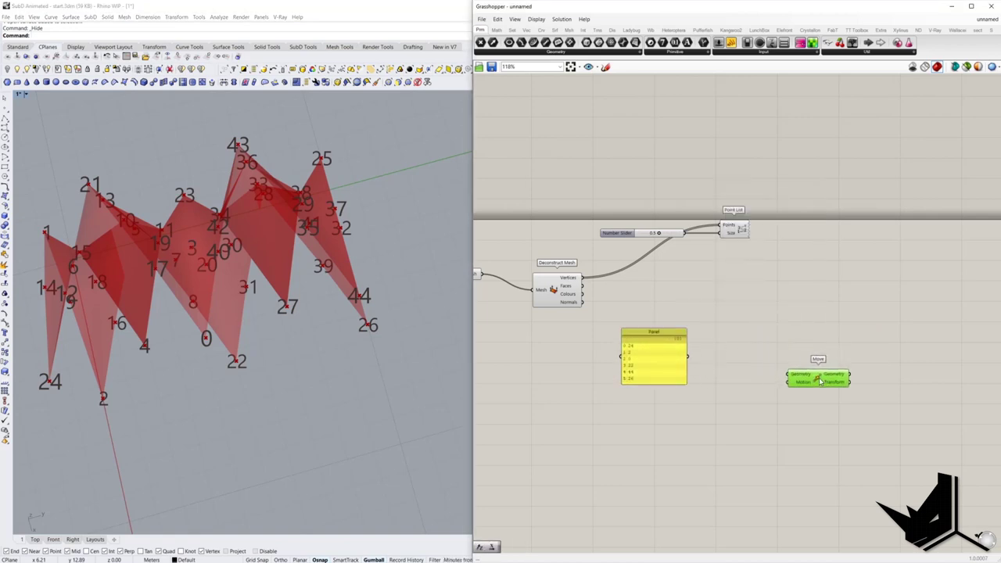
# Add a Unit X vector component and connect it to the Move component's motion input
pyautogui.doubleClick(725, 427)
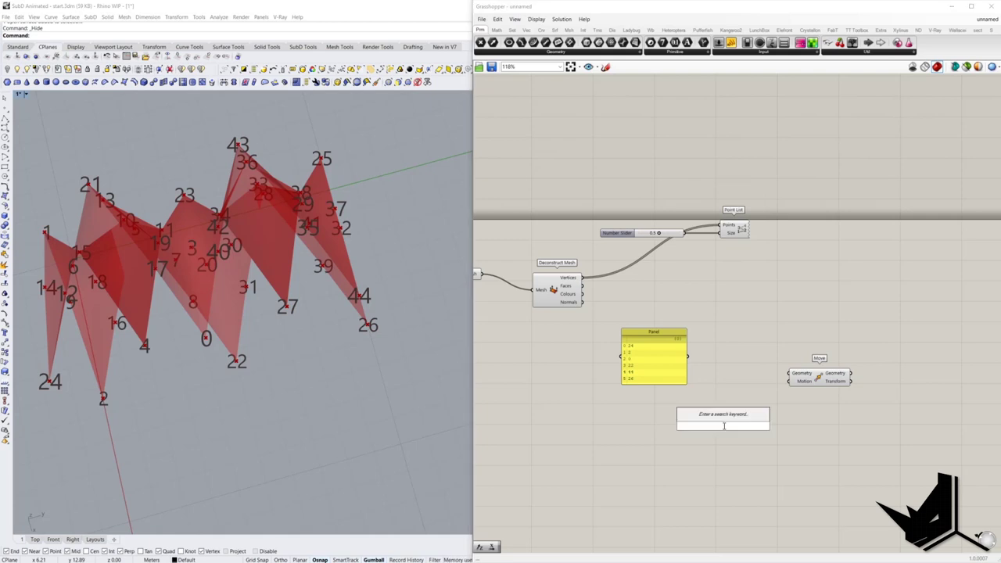
pyautogui.write('x')
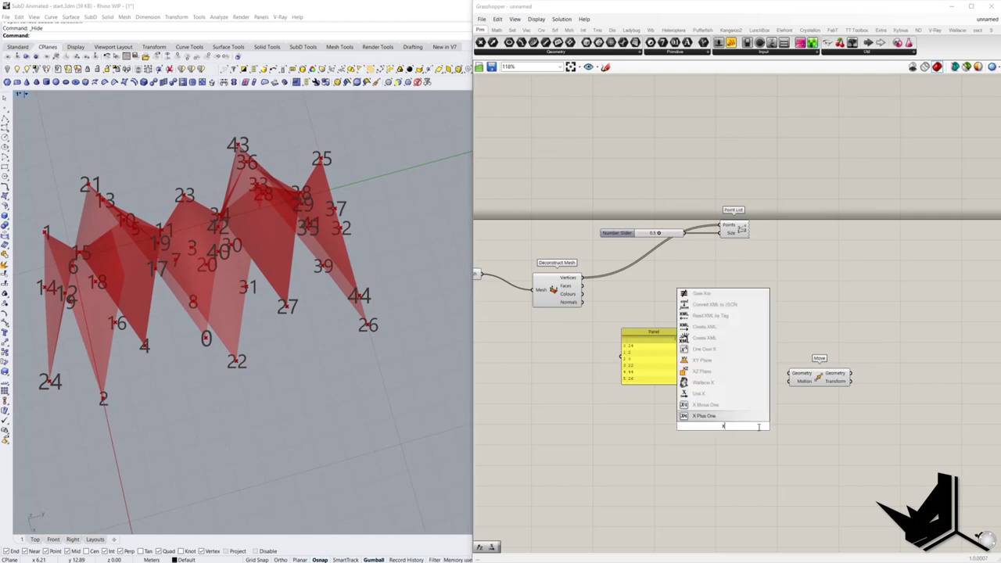
pyautogui.click(719, 406)
pyautogui.moveTo(752, 426)
pyautogui.mouseDown()
pyautogui.moveTo(768, 420)
pyautogui.moveTo(788, 381)
pyautogui.moveTo(738, 427)
pyautogui.moveTo(754, 422)
pyautogui.mouseUp()
# Add a number slider starting at 15, lower it to 8, and connect it to the Unit X factor
pyautogui.doubleClick(634, 433)
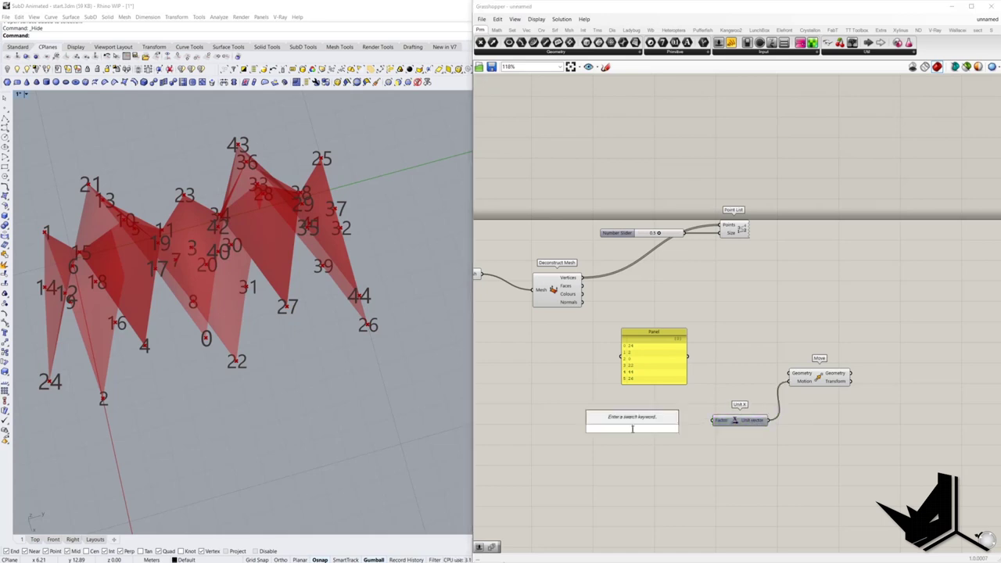
pyautogui.write('15')
pyautogui.press('Return')
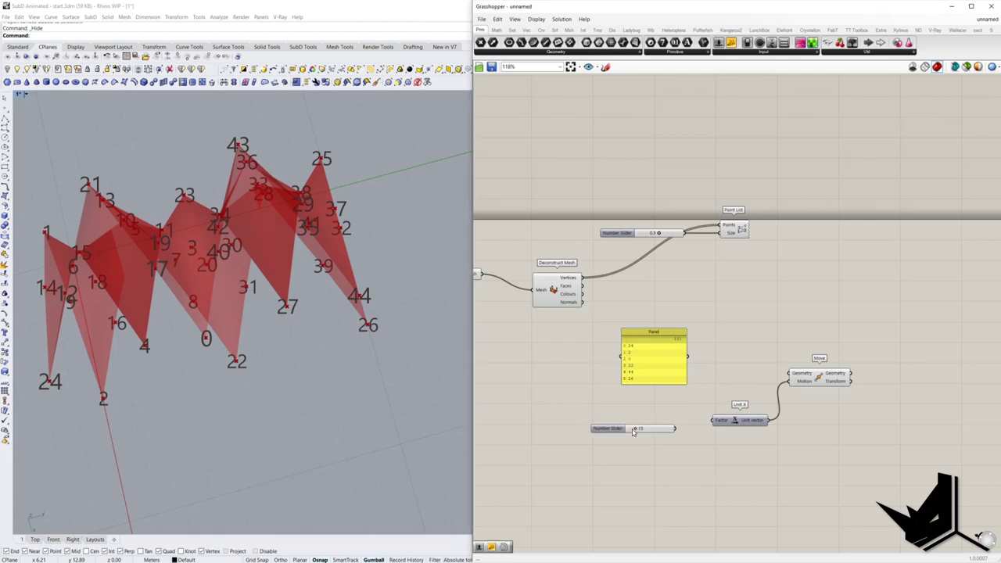
pyautogui.moveTo(636, 432); pyautogui.dragTo(635, 432)
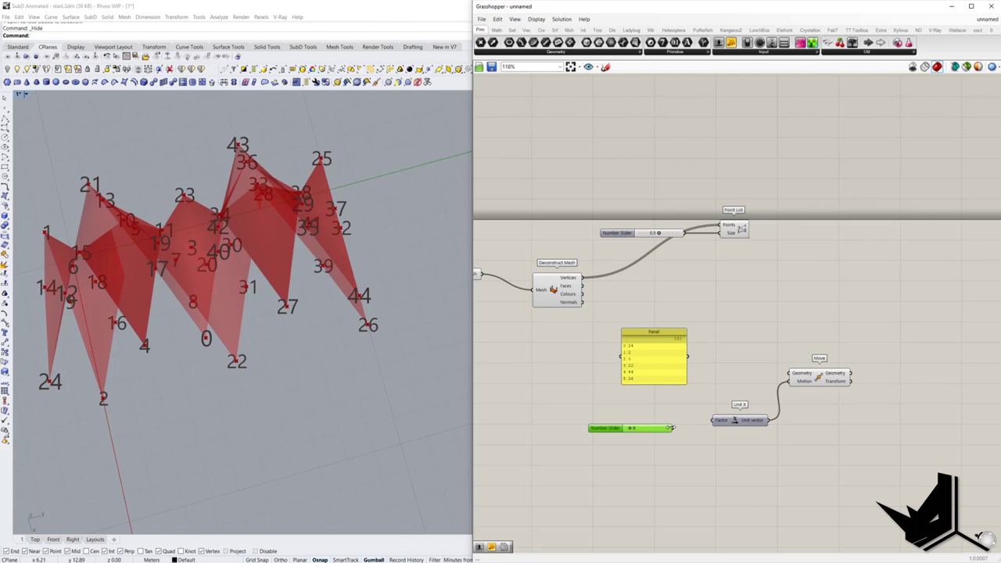
pyautogui.moveTo(674, 429); pyautogui.dragTo(714, 421)
# Add a List Item component, using the mesh vertices as its list and the panel's values as its index
pyautogui.moveTo(650, 338); pyautogui.dragTo(613, 345)
pyautogui.moveTo(689, 298); pyautogui.dragTo(709, 300, button='right')
pyautogui.doubleClick(724, 311)
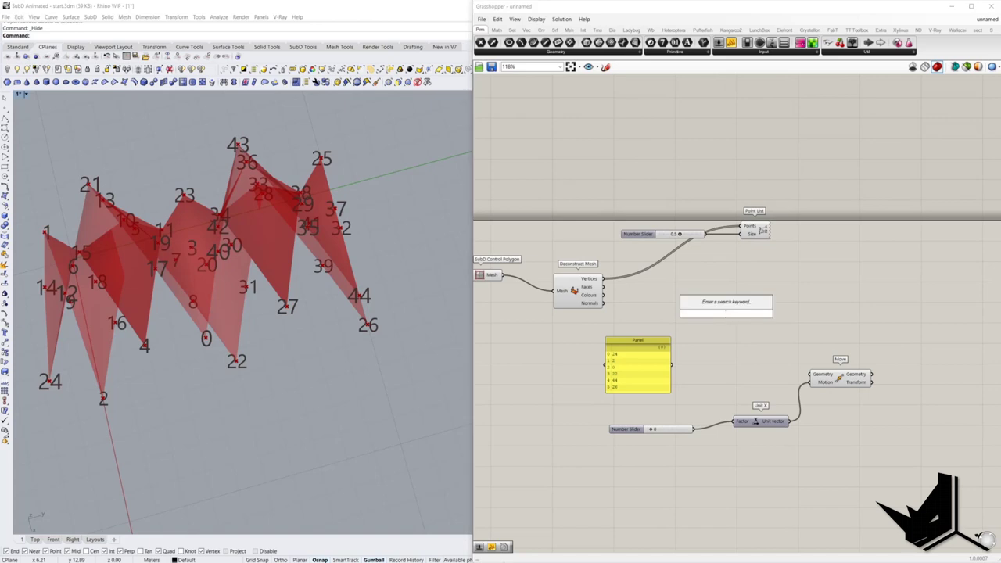
pyautogui.write('item')
pyautogui.click(704, 292)
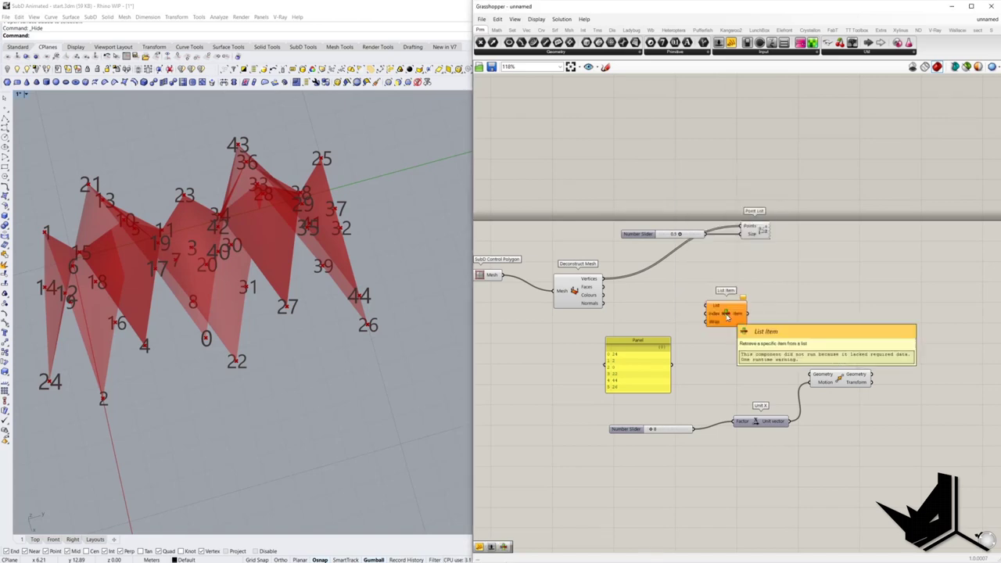
pyautogui.click(757, 327)
pyautogui.moveTo(604, 280); pyautogui.dragTo(736, 316)
pyautogui.moveTo(673, 366); pyautogui.dragTo(738, 328)
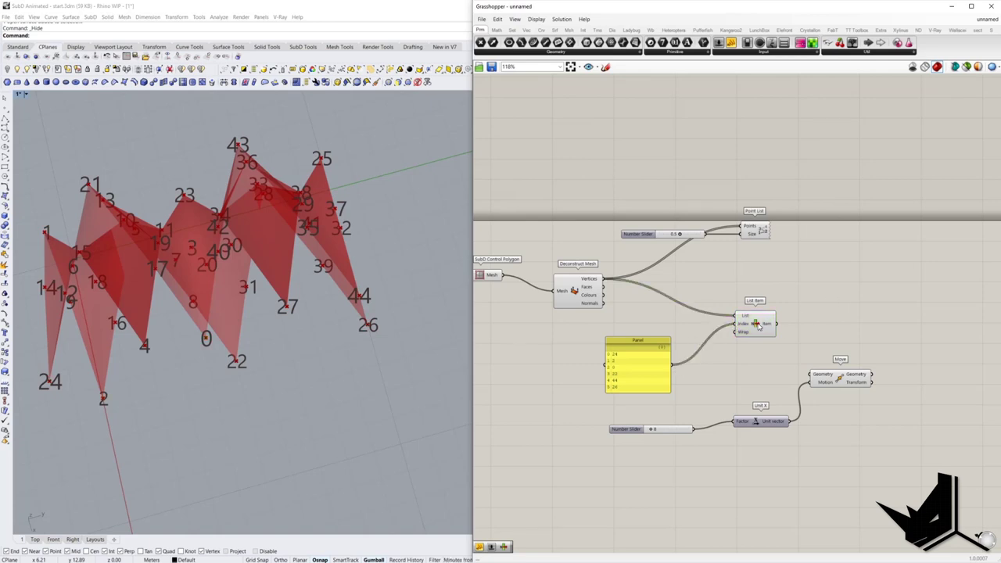
# Turn off the Point List preview and check the vertices picked by List Item in the Rhino viewport
pyautogui.moveTo(318, 324); pyautogui.dragTo(237, 360, button='right')
pyautogui.rightClick(758, 231)
pyautogui.click(775, 246)
pyautogui.moveTo(288, 266); pyautogui.dragTo(358, 326, button='right')
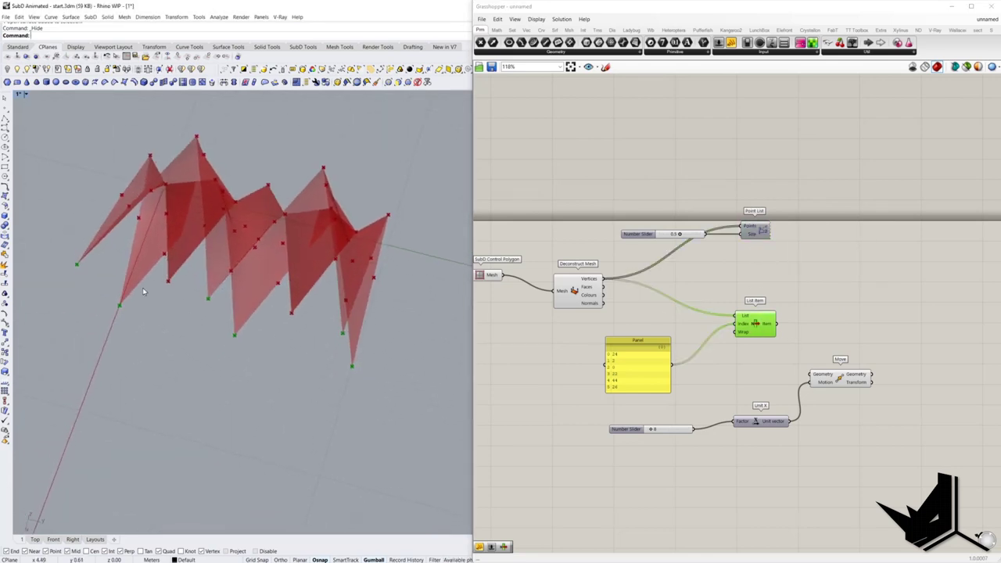
pyautogui.moveTo(788, 336); pyautogui.dragTo(747, 330, button='right')
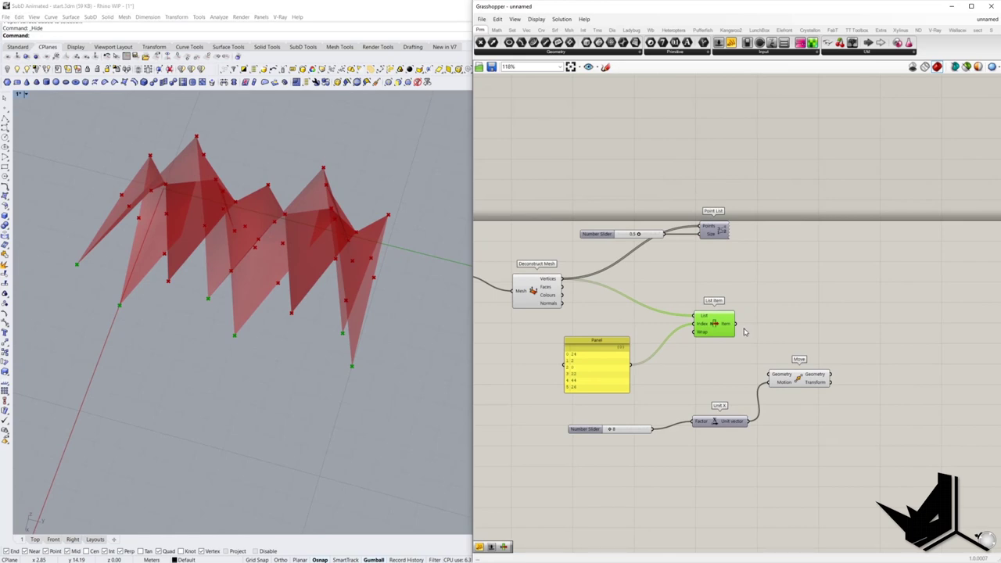
# Connect the List Item output to the Move component's geometry input and check the moved points in the Rhino viewport
pyautogui.moveTo(739, 327); pyautogui.dragTo(765, 379)
pyautogui.keyDown('shift'); pyautogui.moveTo(129, 529); pyautogui.dragTo(157, 490, button='right'); pyautogui.keyUp('shift')
pyautogui.scroll(-4, 163, 430)
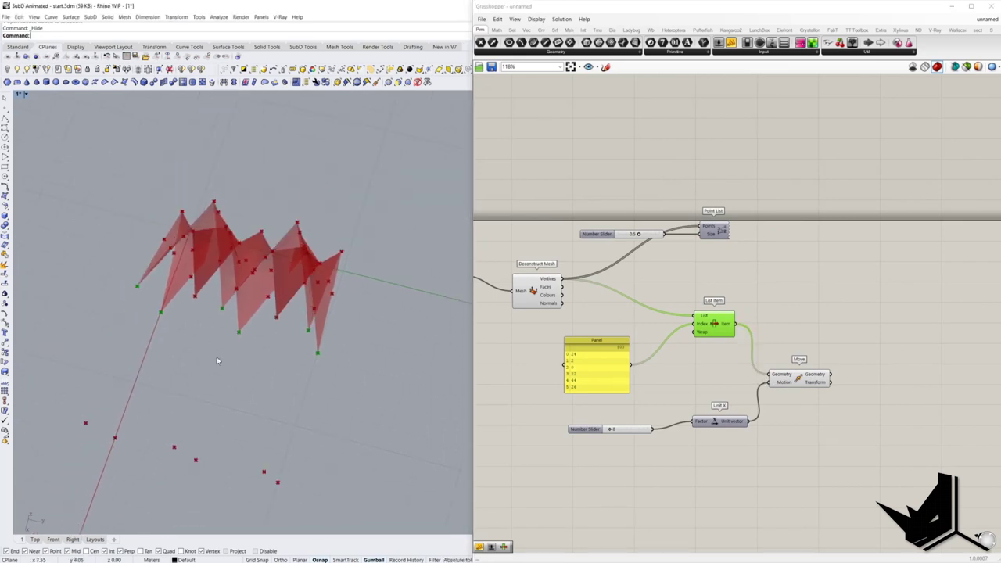
# Insert a Negative component between Unit X and the Move component's motion input to reverse the direction of movement
pyautogui.moveTo(712, 454); pyautogui.dragTo(607, 409)
pyautogui.moveTo(717, 424); pyautogui.dragTo(666, 435)
pyautogui.doubleClick(746, 427)
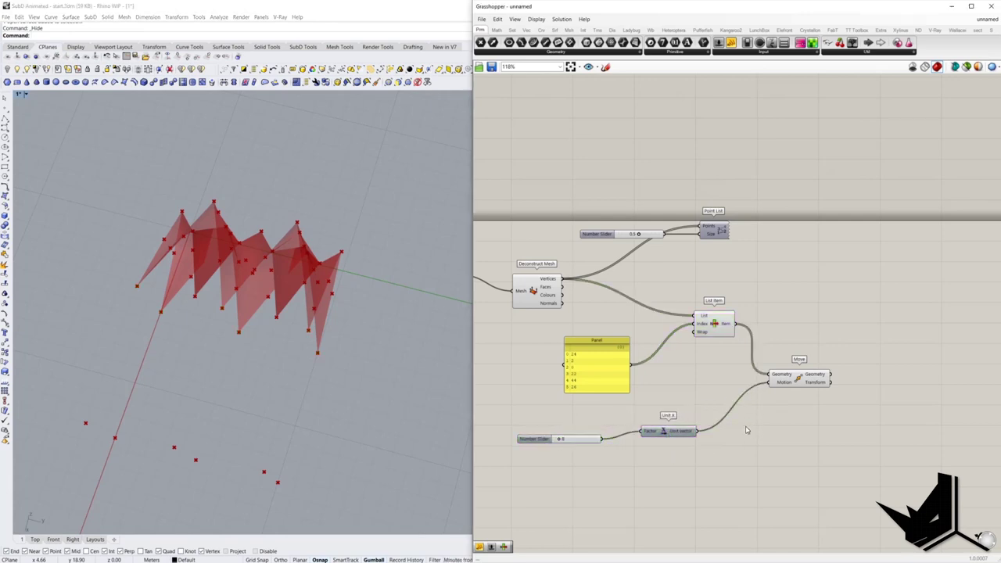
pyautogui.write('et')
pyautogui.press('BackSpace')
pyautogui.write('neg')
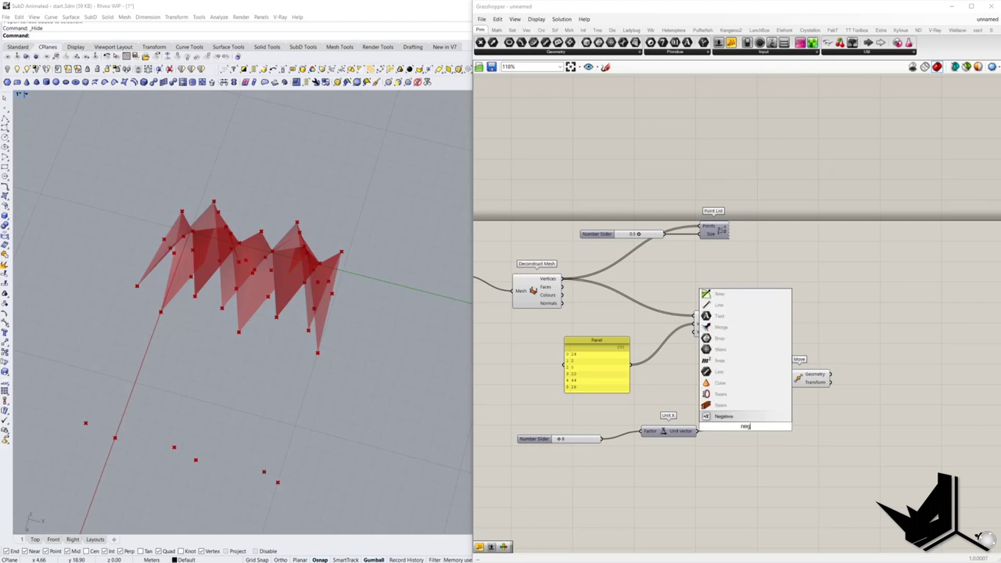
pyautogui.press('Return')
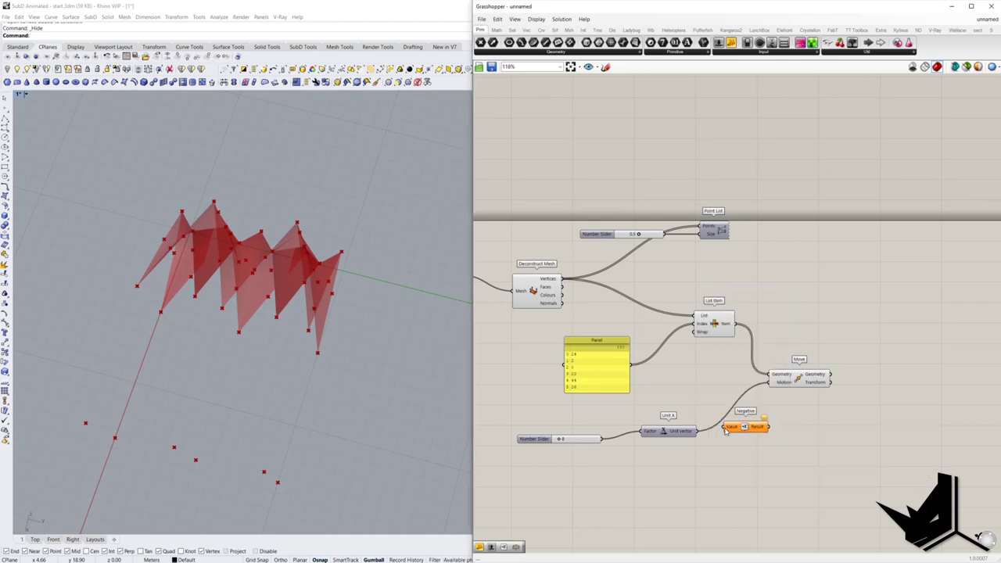
pyautogui.moveTo(697, 431); pyautogui.dragTo(768, 383)
pyautogui.moveTo(752, 427); pyautogui.dragTo(747, 420)
pyautogui.moveTo(405, 291); pyautogui.dragTo(326, 268, button='right')
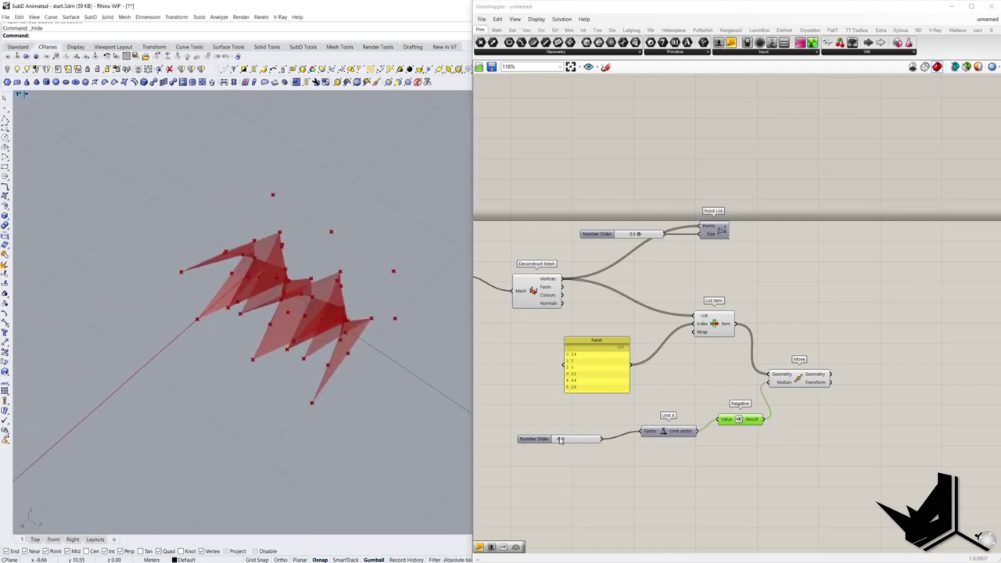
# Set the slider driving the Unit X factor to 6
pyautogui.moveTo(559, 440); pyautogui.dragTo(557, 442)
pyautogui.moveTo(328, 315); pyautogui.dragTo(326, 258, button='right')
pyautogui.scroll(7, 309, 331)
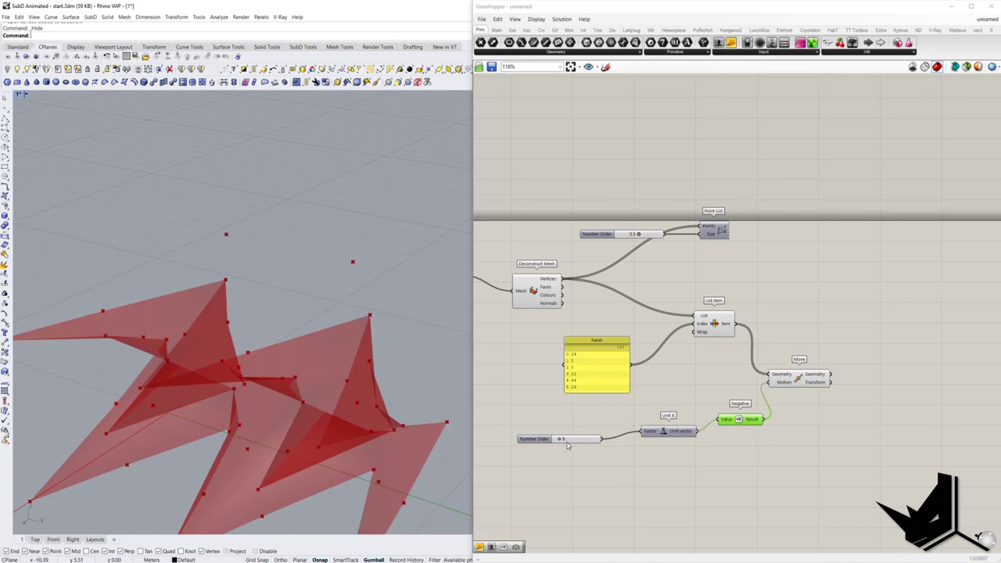
pyautogui.moveTo(562, 441); pyautogui.dragTo(561, 441)
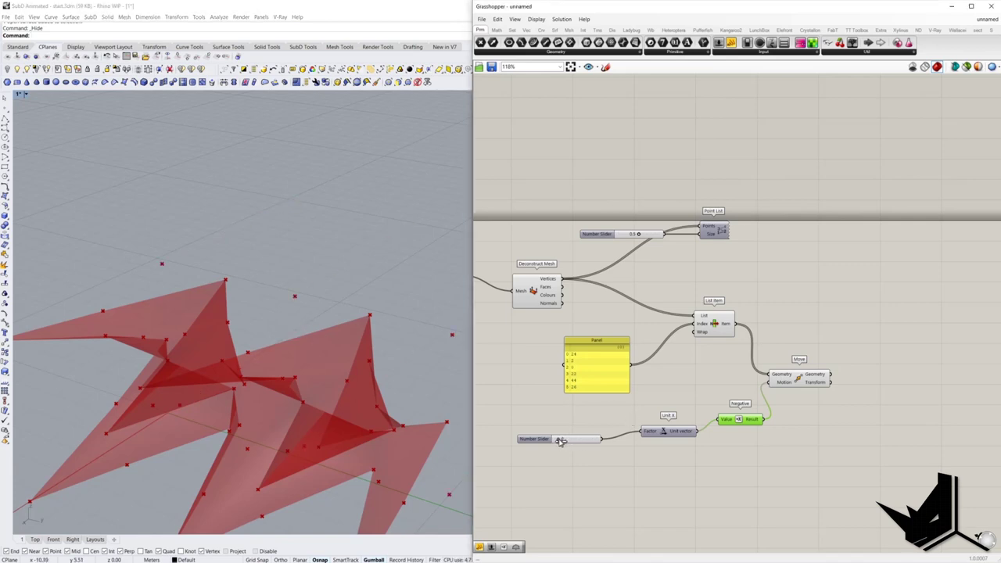
# Add a Replace Items component and place it after the Move component
pyautogui.moveTo(827, 318)
pyautogui.mouseDown(button='right')
pyautogui.moveTo(805, 313)
pyautogui.moveTo(818, 327)
pyautogui.mouseUp(button='right')
pyautogui.doubleClick(816, 322)
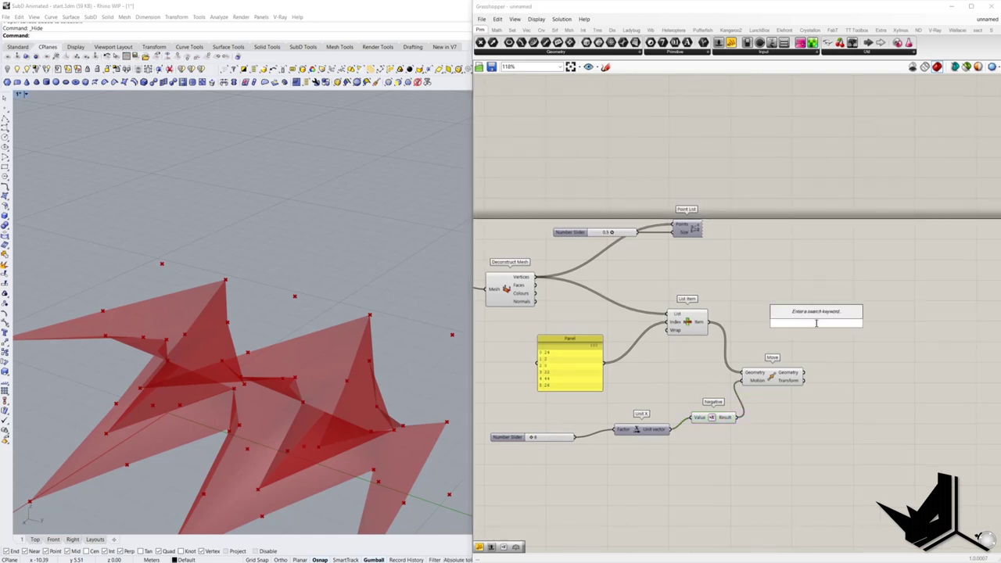
pyautogui.write('repla')
pyautogui.press('BackSpace')
pyautogui.press('Return')
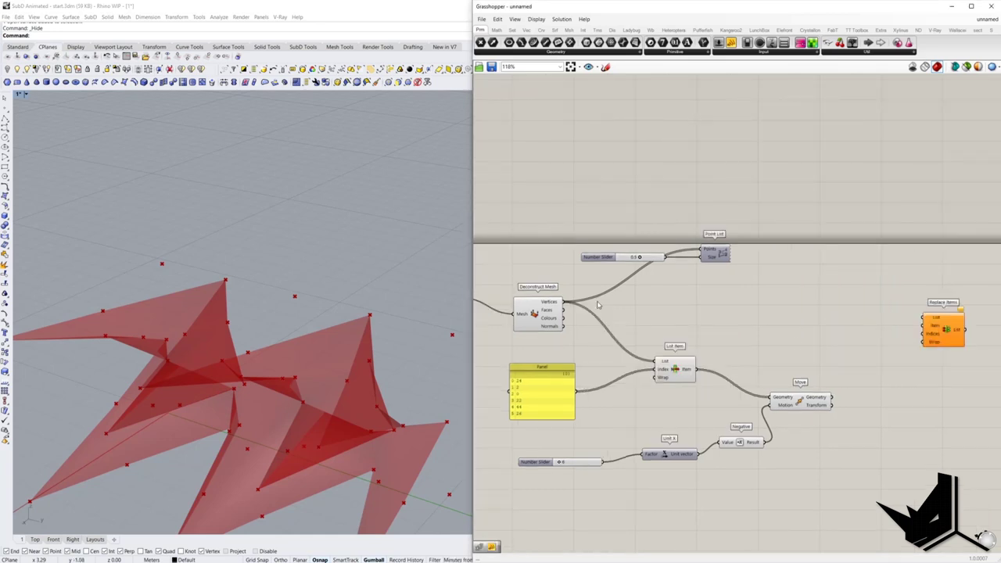
pyautogui.moveTo(944, 336); pyautogui.dragTo(927, 380)
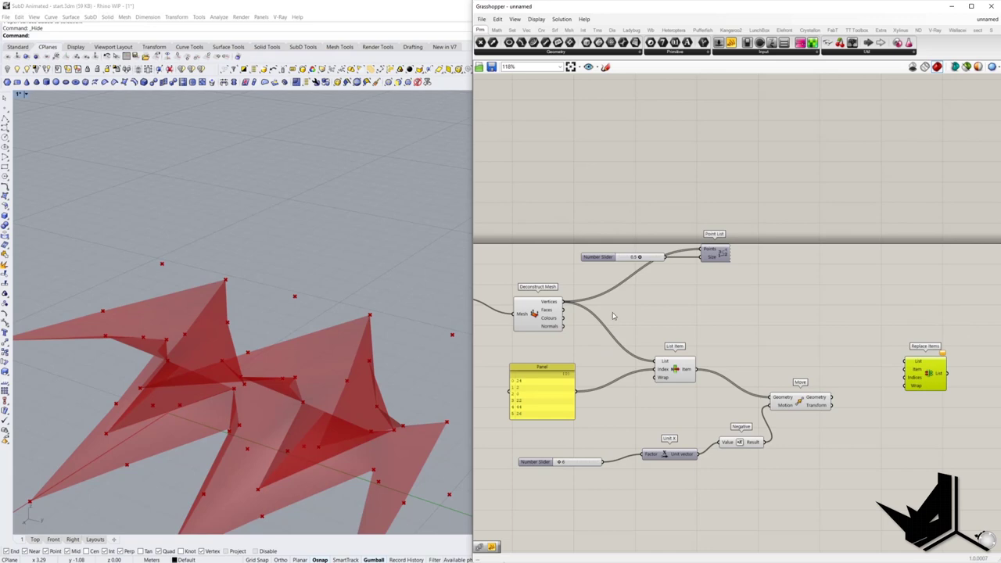
# Feed Replace Items with the mesh vertices as its list, the moved geometry as its item and the panel's values as its indices
pyautogui.moveTo(567, 307); pyautogui.dragTo(909, 364)
pyautogui.click(833, 319)
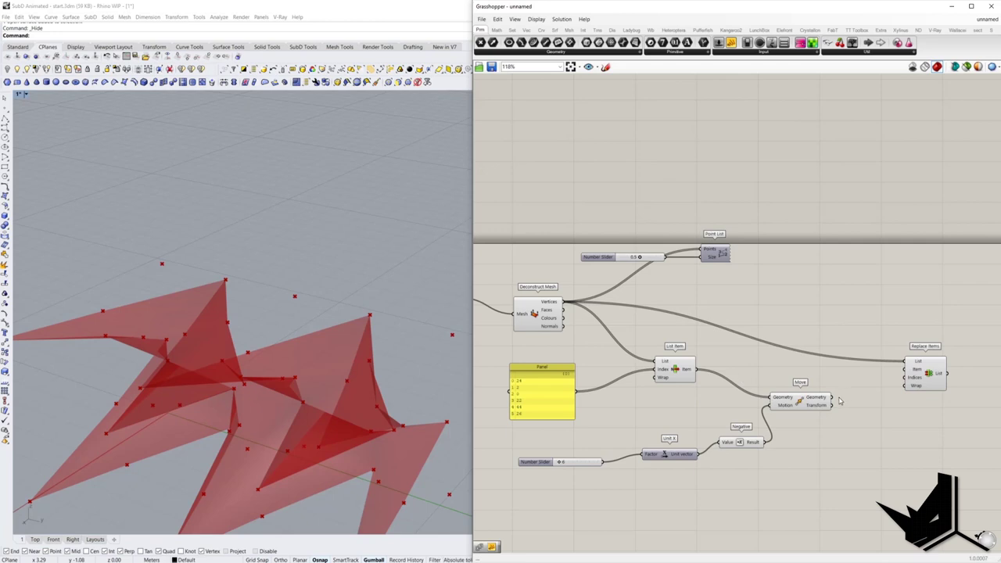
pyautogui.moveTo(836, 402); pyautogui.dragTo(902, 375)
pyautogui.moveTo(906, 376); pyautogui.dragTo(906, 372)
pyautogui.moveTo(580, 397); pyautogui.dragTo(909, 384)
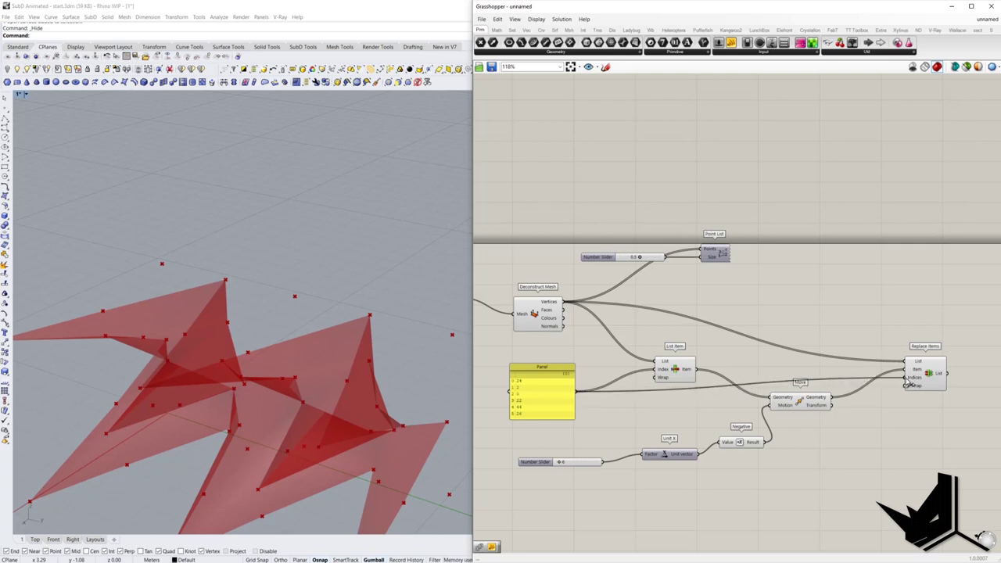
pyautogui.moveTo(835, 318); pyautogui.dragTo(702, 303, button='right')
pyautogui.click(801, 361)
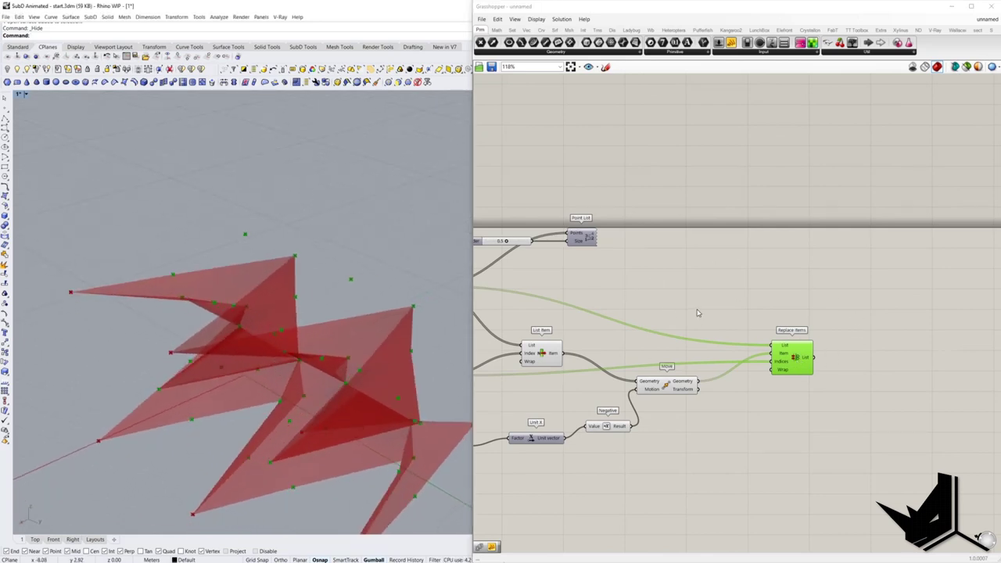
pyautogui.moveTo(793, 357); pyautogui.dragTo(789, 354)
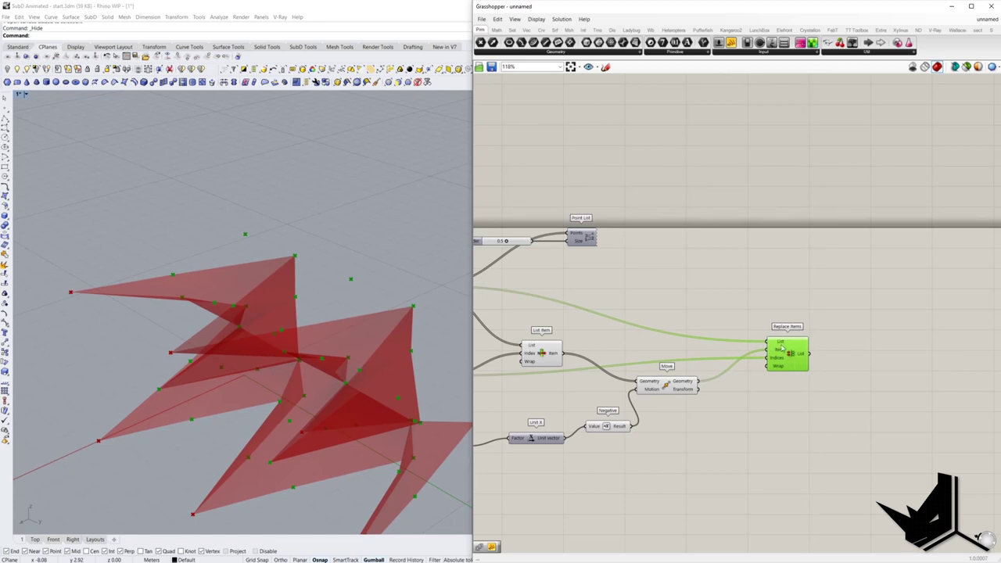
# Add a Construct Mesh component and connect the Replace Items list to its vertices input
pyautogui.moveTo(791, 307); pyautogui.dragTo(645, 325, button='right')
pyautogui.moveTo(742, 313); pyautogui.dragTo(715, 313, button='right')
pyautogui.doubleClick(737, 327)
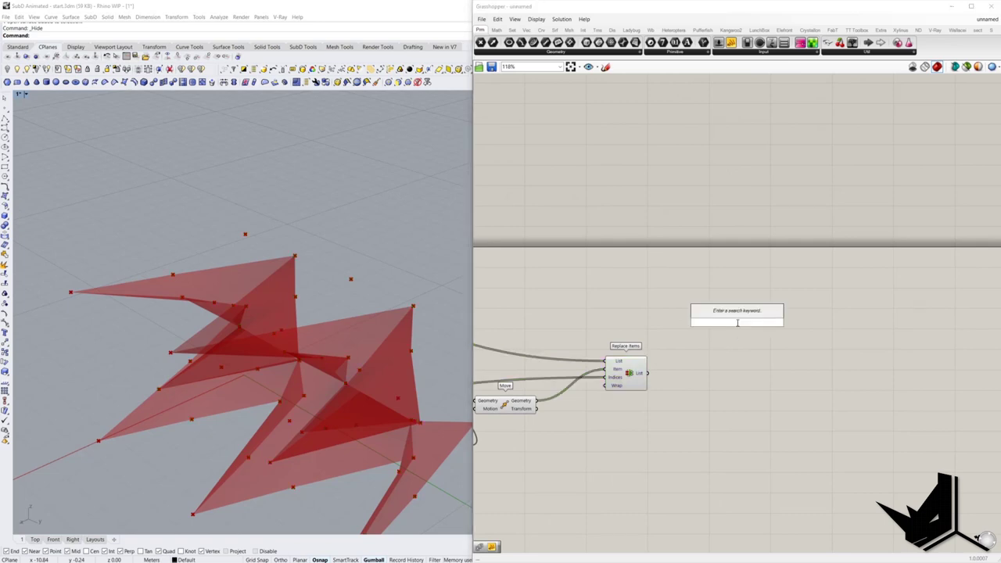
pyautogui.write('const me')
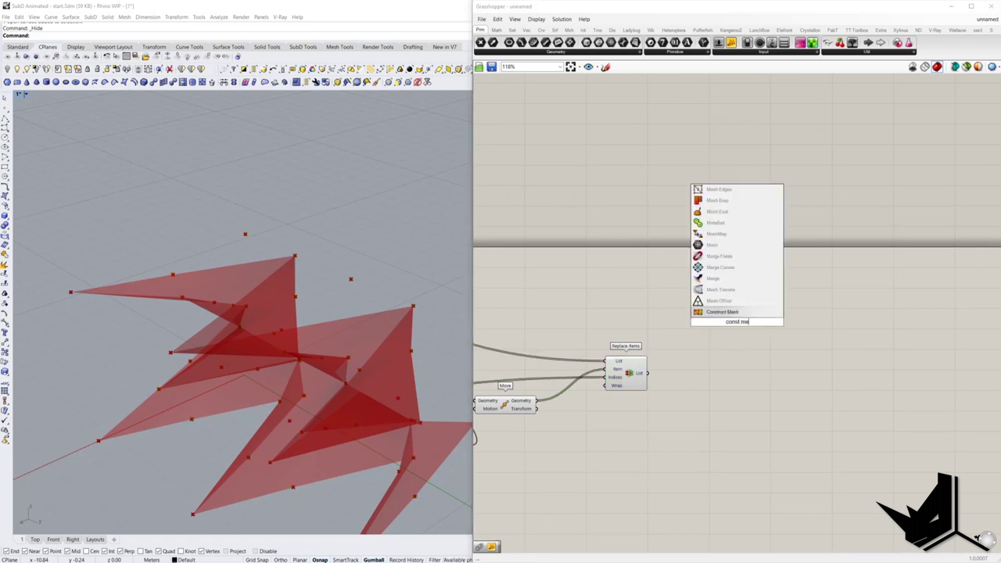
pyautogui.press('Return')
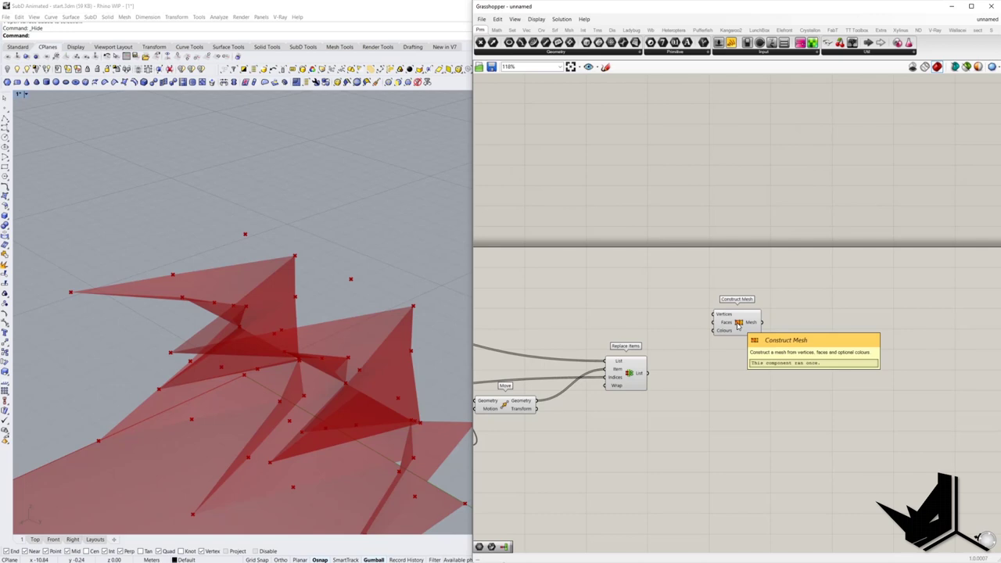
pyautogui.moveTo(736, 325); pyautogui.dragTo(760, 338, button='right')
pyautogui.moveTo(760, 339); pyautogui.dragTo(789, 367)
pyautogui.moveTo(689, 393); pyautogui.dragTo(699, 383, button='right')
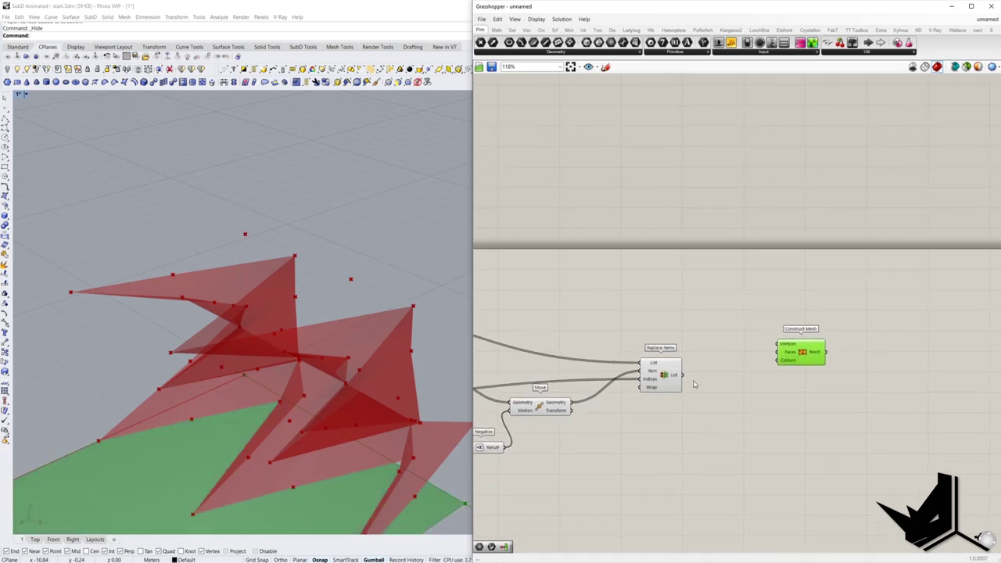
pyautogui.moveTo(684, 375); pyautogui.dragTo(778, 345)
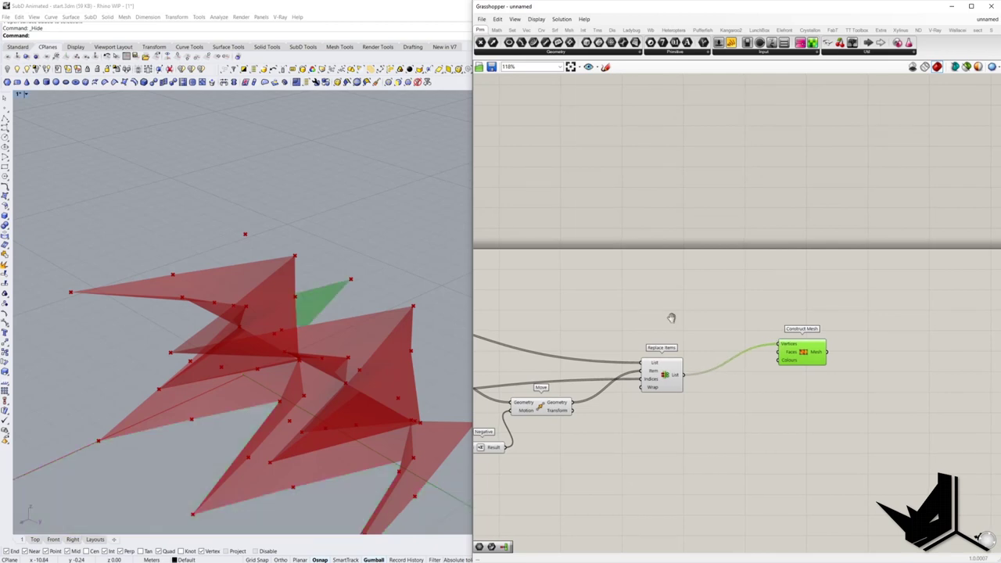
# Connect the Deconstruct Mesh faces to the Construct Mesh faces input and inspect the rebuilt mesh in the Rhino viewport
pyautogui.moveTo(671, 320); pyautogui.dragTo(752, 338, button='right')
pyautogui.scroll(-3, 754, 338)
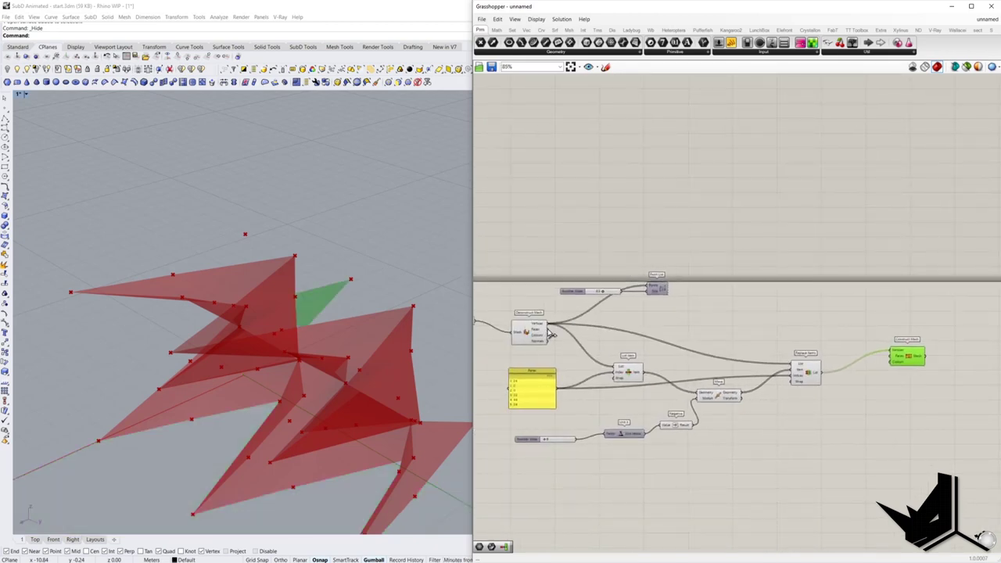
pyautogui.moveTo(551, 334); pyautogui.dragTo(894, 359)
pyautogui.moveTo(327, 381); pyautogui.dragTo(243, 364, button='right')
pyautogui.scroll(6, 634, 405)
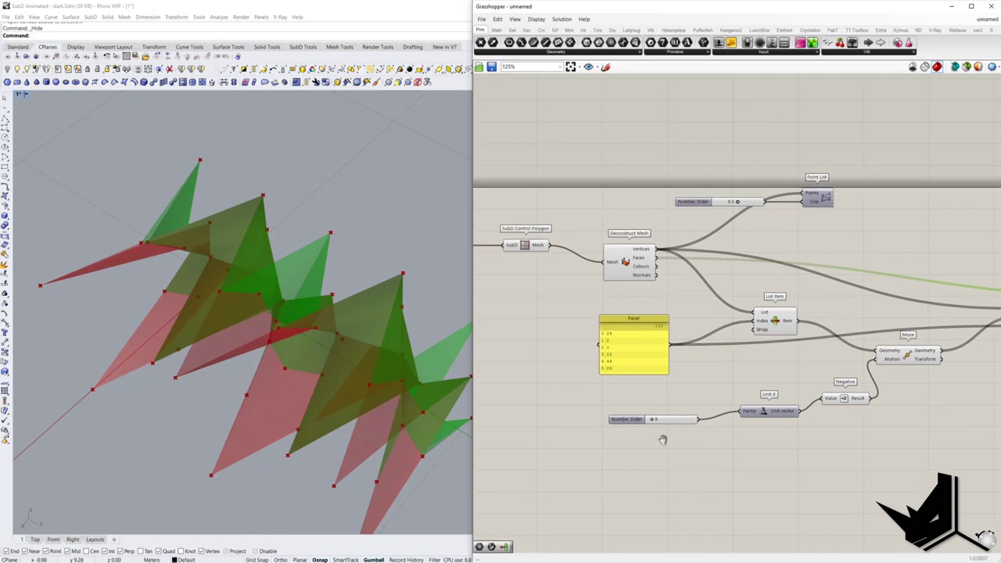
# Set the Unit X factor slider to 7 and check the mesh's spikes in the Rhino viewport
pyautogui.moveTo(635, 423); pyautogui.dragTo(633, 422)
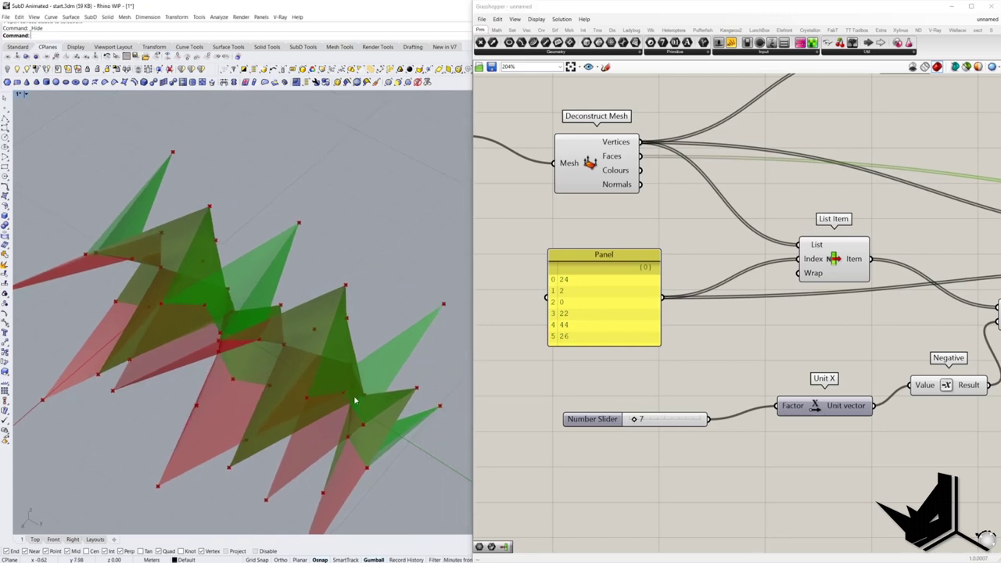
pyautogui.scroll(-5, 726, 382)
pyautogui.scroll(3, 681, 327)
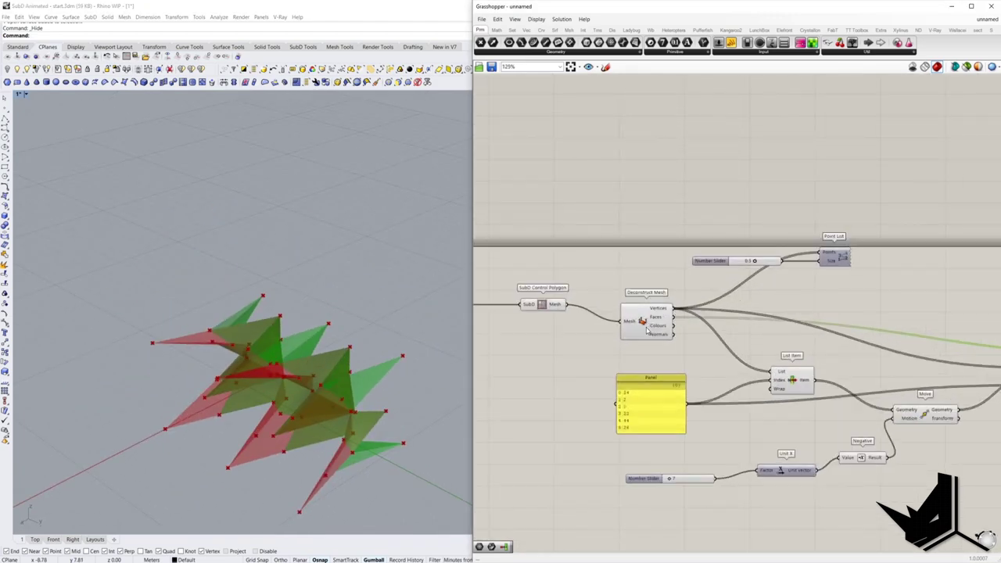
# Turn off the preview of the SubD Control Polygon and Deconstruct Mesh components
pyautogui.rightClick(547, 307)
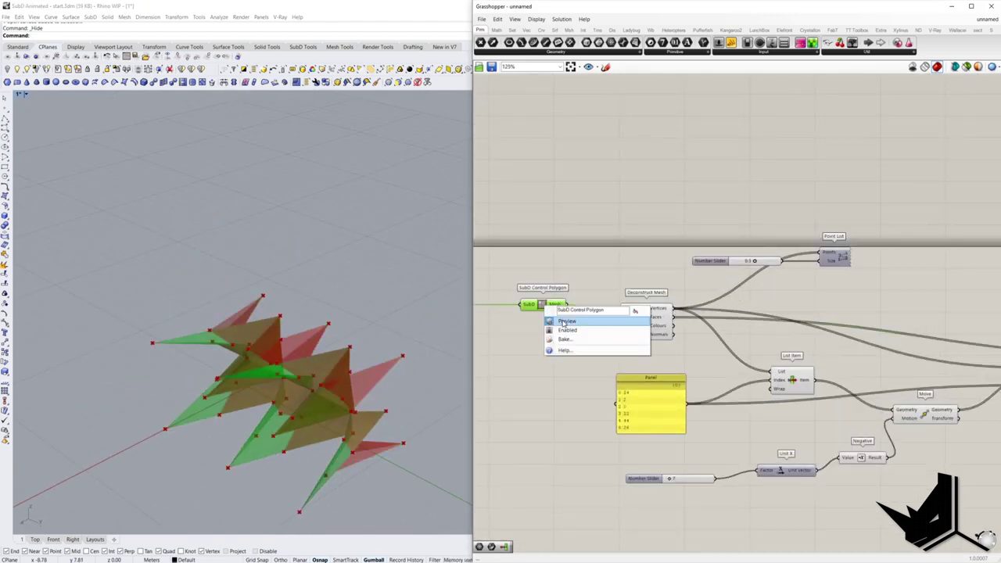
pyautogui.click(565, 321)
pyautogui.rightClick(644, 321)
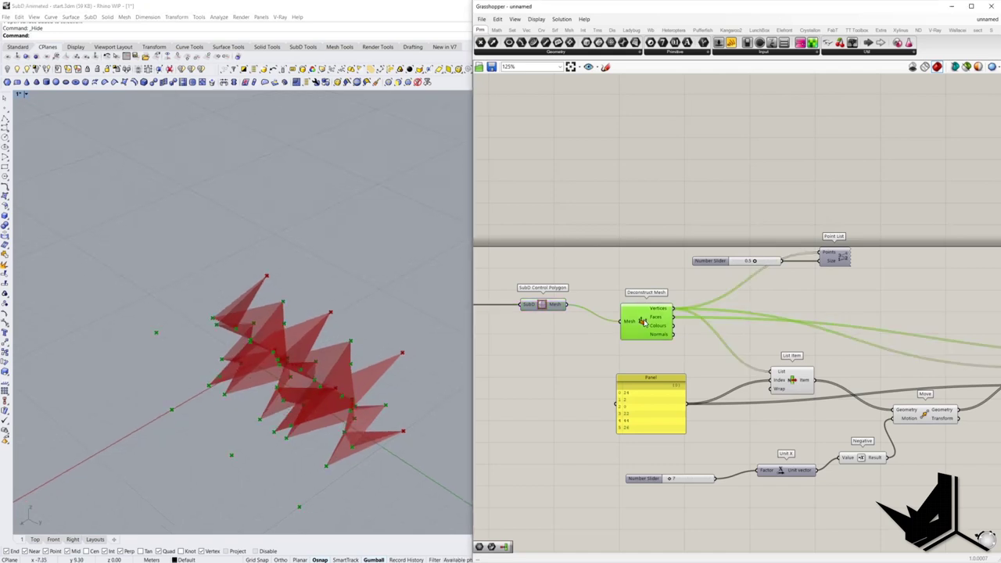
pyautogui.click(666, 335)
# Turn off the preview of the List Item, Move and Replace Items components
pyautogui.moveTo(869, 332); pyautogui.dragTo(755, 327, button='right')
pyautogui.click(686, 377)
pyautogui.rightClick(683, 376)
pyautogui.press('Escape')
pyautogui.moveTo(813, 410); pyautogui.dragTo(699, 389, button='right')
pyautogui.click(698, 389)
pyautogui.rightClick(701, 390)
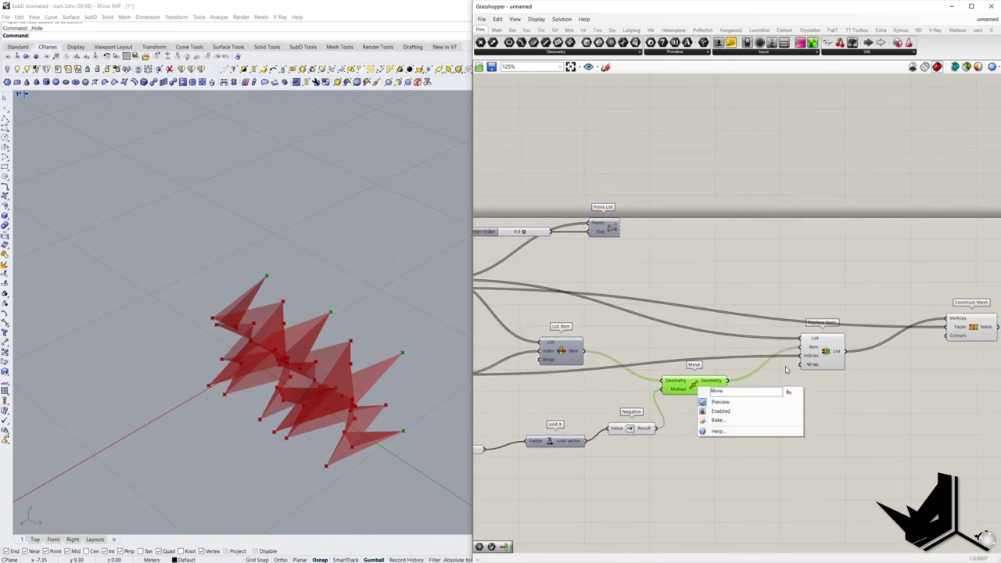
pyautogui.click(822, 351)
pyautogui.rightClick(826, 352)
pyautogui.click(694, 384)
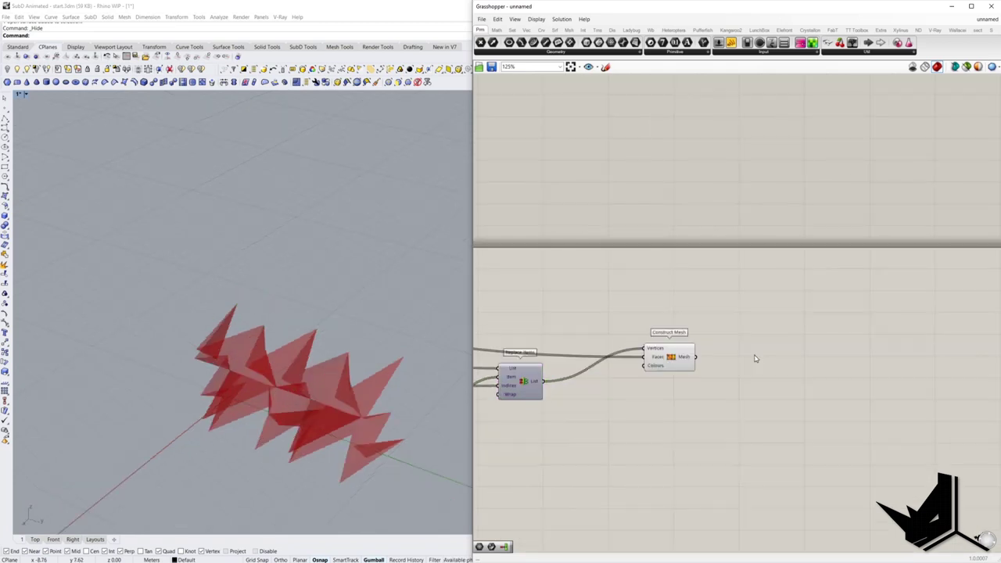
# Add a SubD from Mesh component, connect the constructed mesh to it, and inspect the smooth form in the Rhino viewport
pyautogui.doubleClick(756, 358)
pyautogui.write('subd')
pyautogui.click(755, 329)
pyautogui.moveTo(775, 377); pyautogui.dragTo(788, 385)
pyautogui.moveTo(697, 357); pyautogui.dragTo(779, 374)
pyautogui.moveTo(406, 432); pyautogui.dragTo(340, 433, button='right')
pyautogui.scroll(2, 340, 433)
pyautogui.keyDown('shift'); pyautogui.moveTo(335, 374); pyautogui.dragTo(344, 320, button='right'); pyautogui.keyUp('shift')
pyautogui.scroll(8, 344, 320)
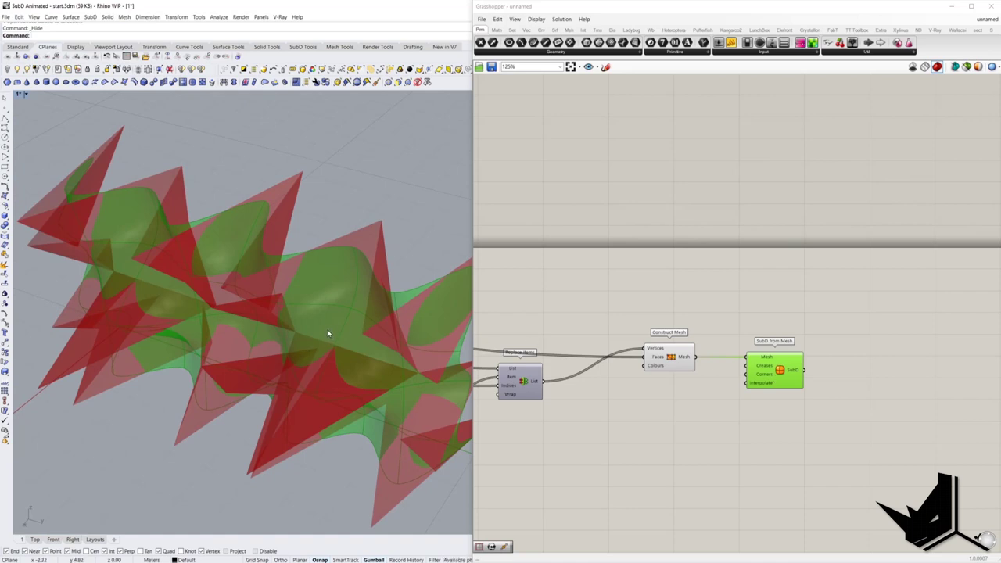
# Add a Mesh from SubD component, using the SubD from Mesh output as its SubD and a number slider of 5 as its density
pyautogui.moveTo(850, 385); pyautogui.dragTo(689, 391, button='right')
pyautogui.doubleClick(727, 388)
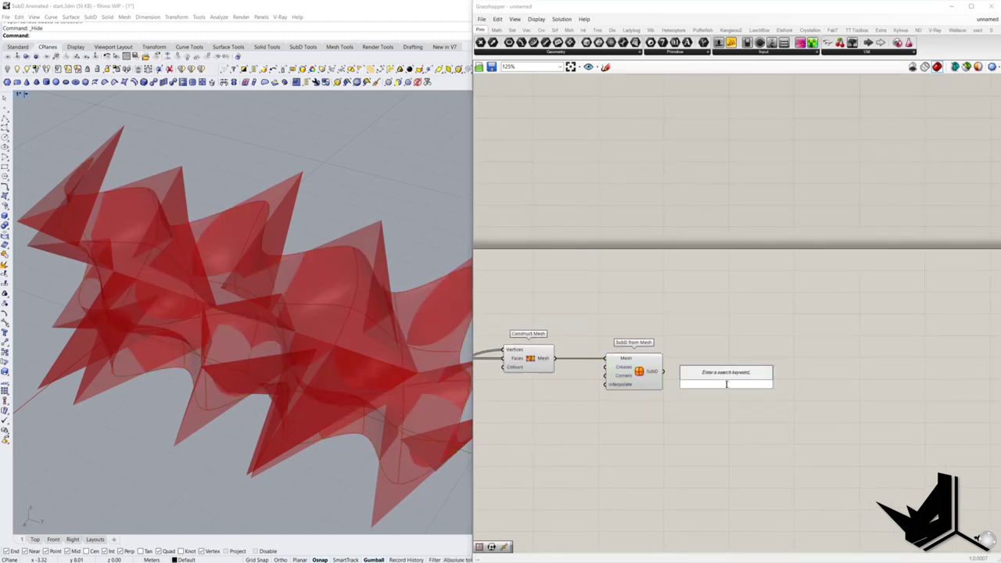
pyautogui.write('mshfromsubd')
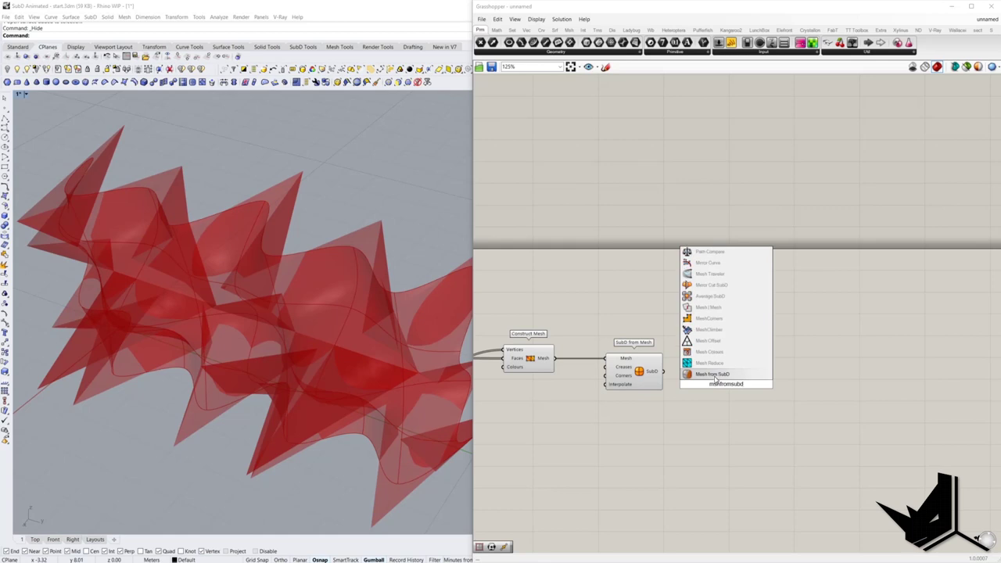
pyautogui.click(714, 375)
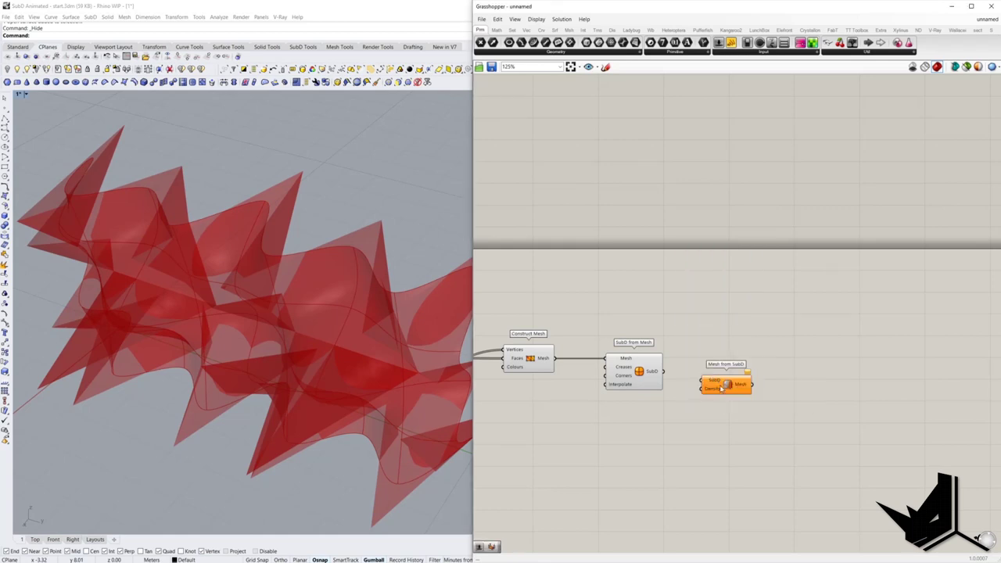
pyautogui.doubleClick(669, 423)
pyautogui.write('5')
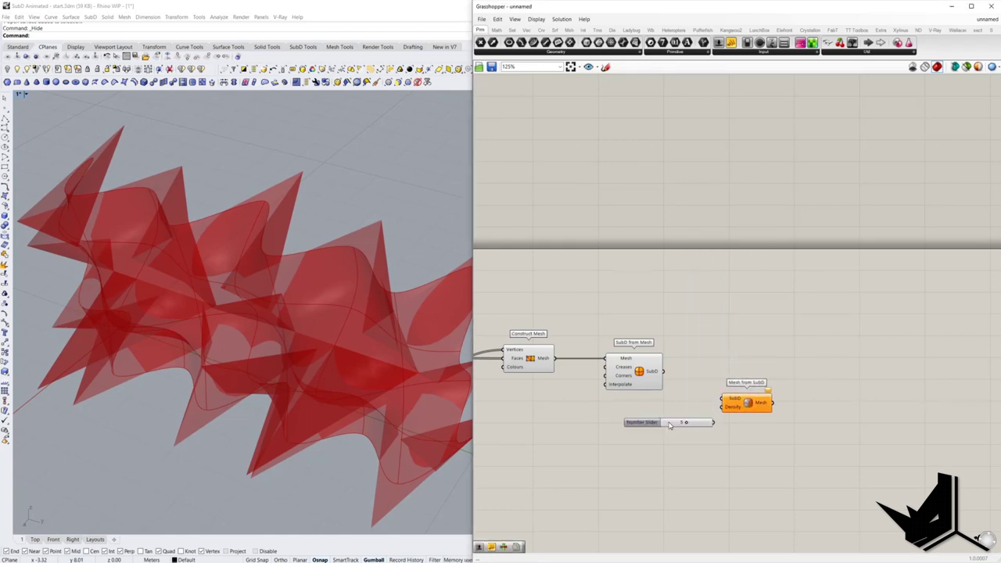
pyautogui.press('Return')
pyautogui.moveTo(683, 432); pyautogui.dragTo(664, 371)
# Select Mesh from SubD and examine its mesh against the SubD surface in the Rhino viewport
pyautogui.moveTo(396, 335); pyautogui.dragTo(359, 316, button='right')
pyautogui.click(749, 404)
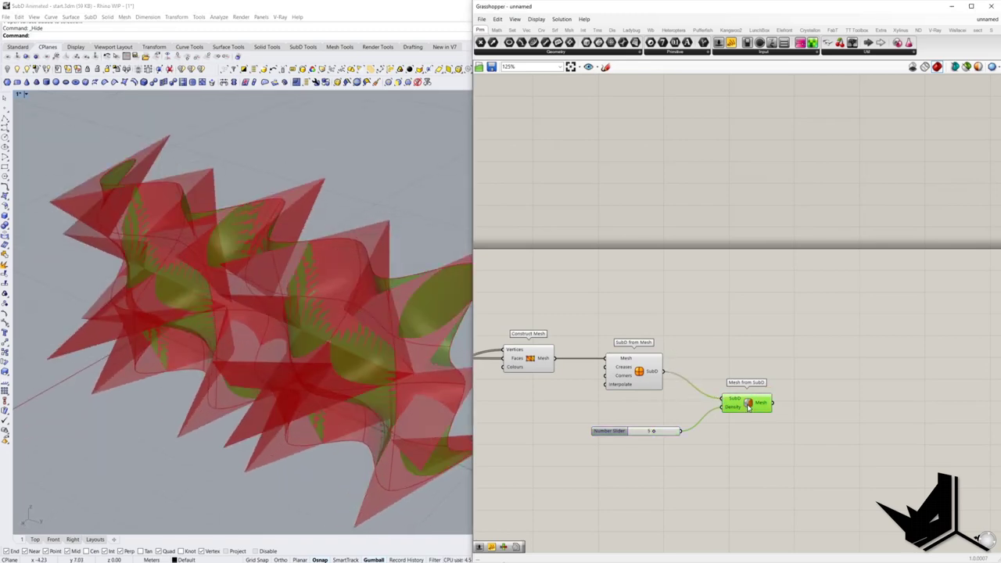
pyautogui.moveTo(291, 312)
pyautogui.mouseDown(button='right')
pyautogui.moveTo(307, 336)
pyautogui.moveTo(297, 329)
pyautogui.moveTo(302, 297)
pyautogui.mouseUp(button='right')
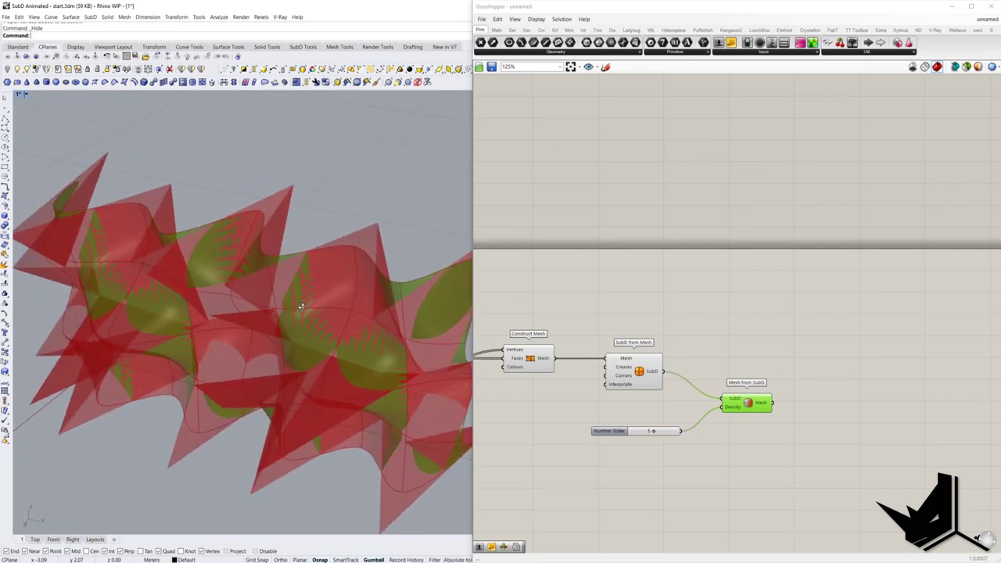
# Increase the number slider feeding Unit X to test how far the selected vertices stretch the form
pyautogui.scroll(-5, 695, 320)
pyautogui.scroll(8, 682, 382)
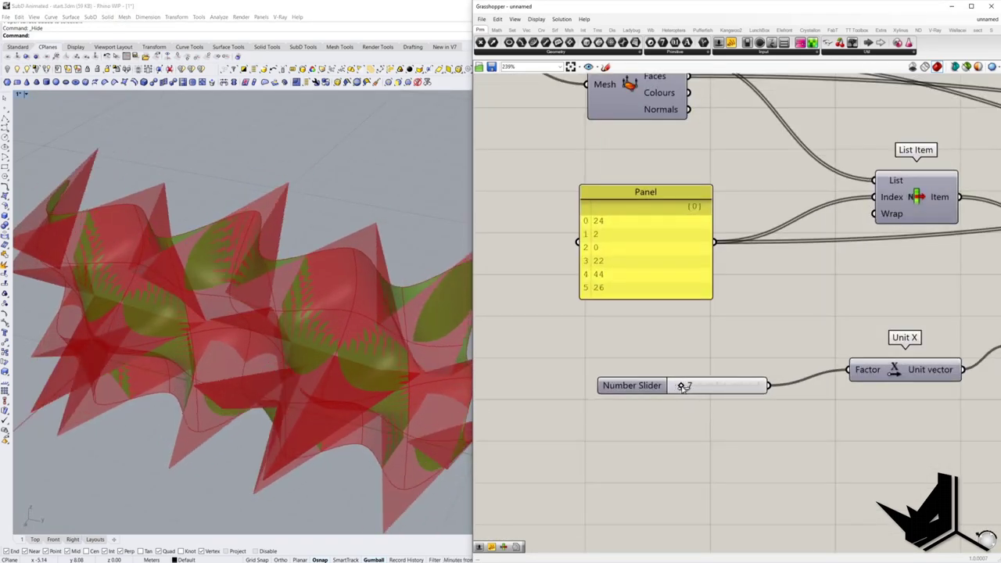
pyautogui.moveTo(682, 386); pyautogui.dragTo(684, 387)
pyautogui.scroll(-10, 783, 415)
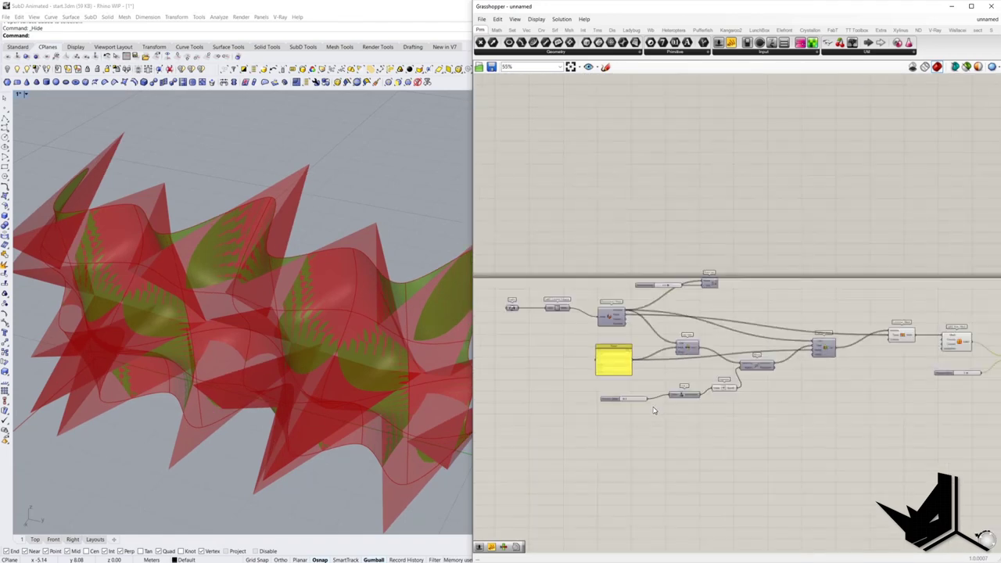
# Turn off the preview of the Construct Mesh and SubD from Mesh components
pyautogui.moveTo(564, 316); pyautogui.dragTo(862, 409)
pyautogui.moveTo(702, 354); pyautogui.dragTo(582, 316)
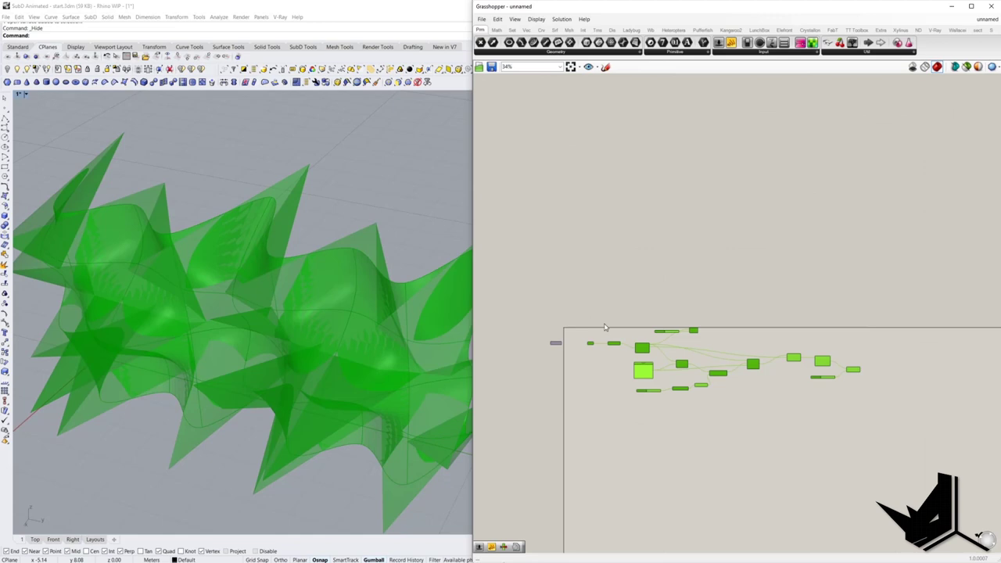
pyautogui.click(740, 353)
pyautogui.scroll(5, 728, 356)
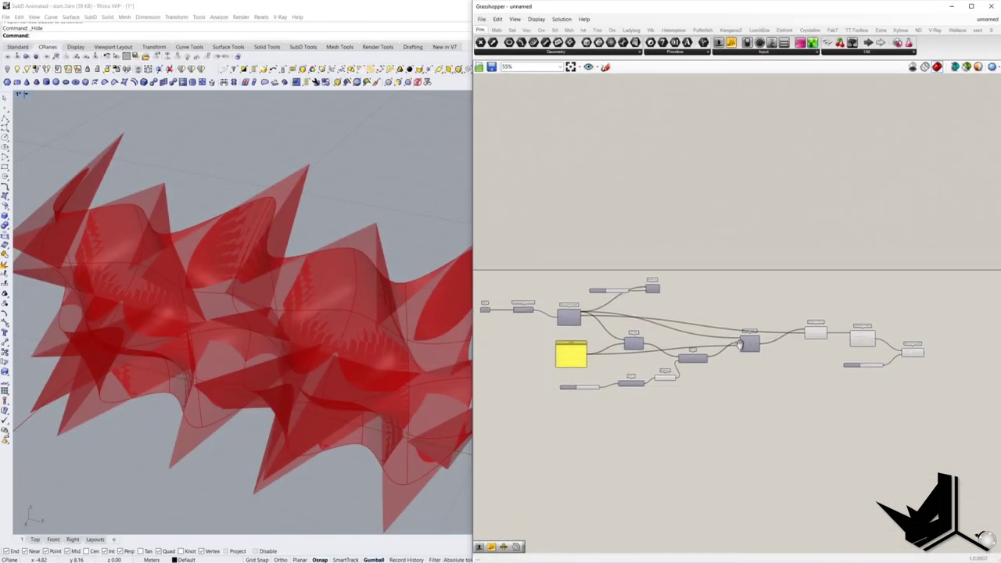
pyautogui.scroll(5, 612, 307)
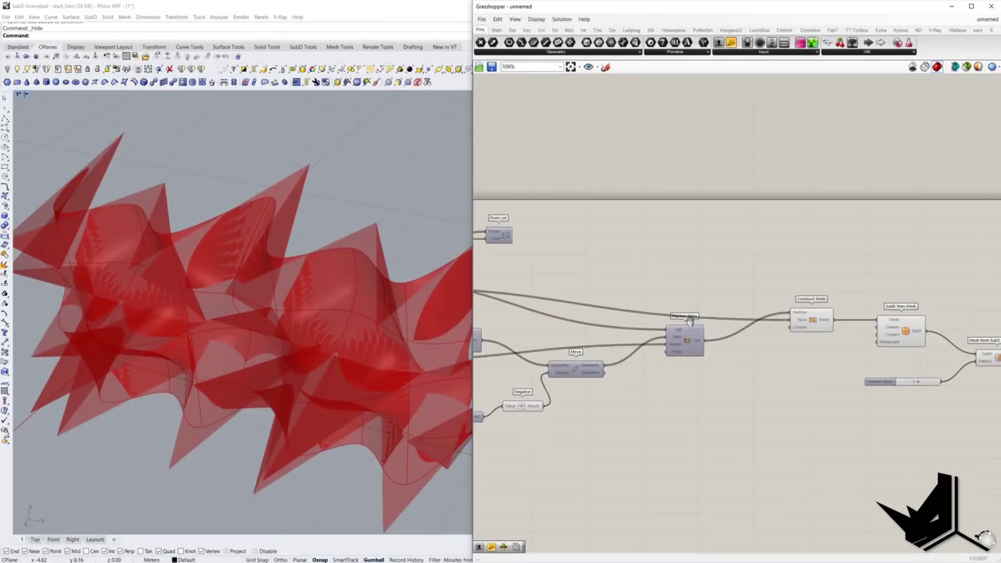
pyautogui.rightClick(648, 299)
pyautogui.click(665, 316)
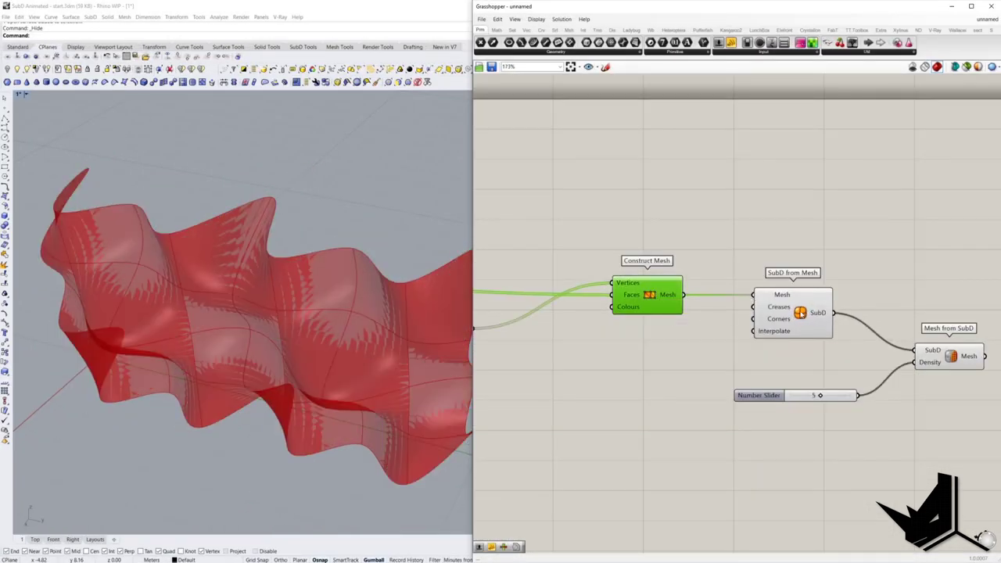
pyautogui.rightClick(796, 313)
pyautogui.click(817, 326)
pyautogui.moveTo(873, 296); pyautogui.dragTo(751, 294, button='right')
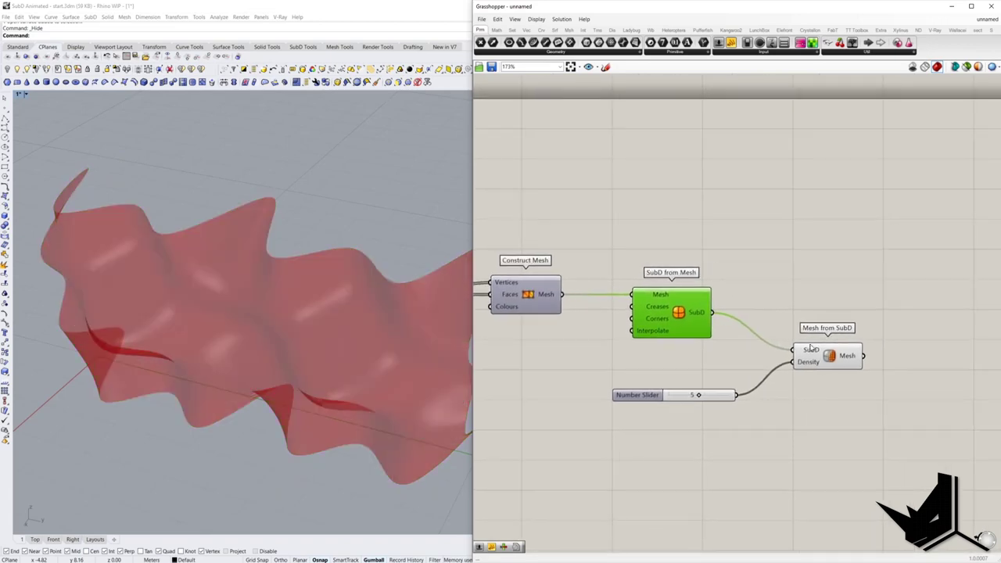
# Select Mesh from SubD to highlight its mesh and set the number slider feeding Unit X to 1
pyautogui.click(835, 359)
pyautogui.moveTo(336, 307)
pyautogui.mouseDown(button='right')
pyautogui.moveTo(227, 309)
pyautogui.moveTo(338, 306)
pyautogui.mouseUp(button='right')
pyautogui.scroll(-5, 338, 305)
pyautogui.scroll(-3, 614, 347)
pyautogui.moveTo(615, 348); pyautogui.dragTo(802, 353, button='right')
pyautogui.scroll(-2, 799, 339)
pyautogui.scroll(5, 624, 314)
pyautogui.moveTo(748, 428); pyautogui.dragTo(657, 380, button='right')
pyautogui.scroll(3, 657, 381)
pyautogui.moveTo(618, 390); pyautogui.dragTo(612, 389)
pyautogui.moveTo(720, 414); pyautogui.dragTo(655, 410, button='right')
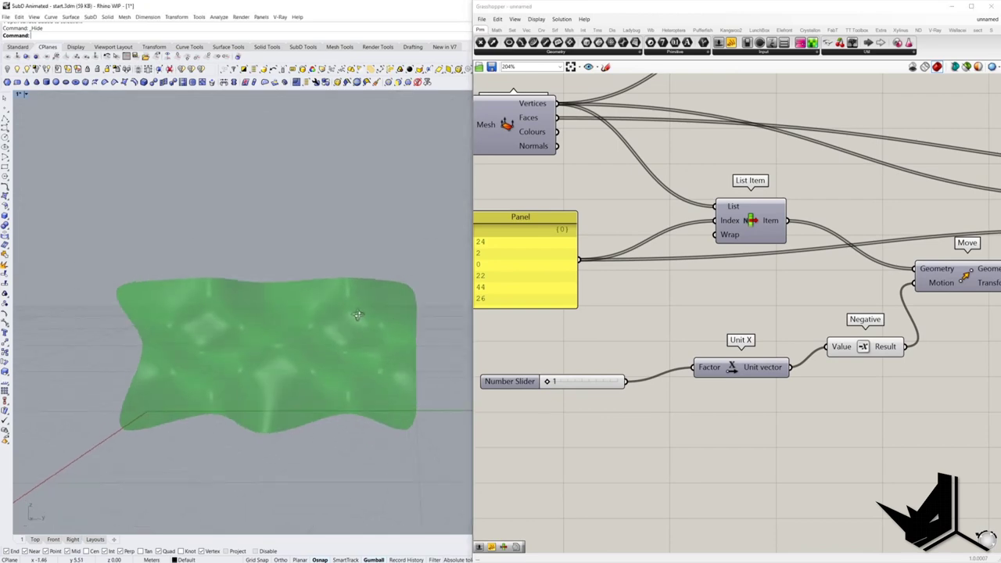
# Add a V-Ray Timeline component below the number slider that feeds Unit X
pyautogui.scroll(-5, 749, 368)
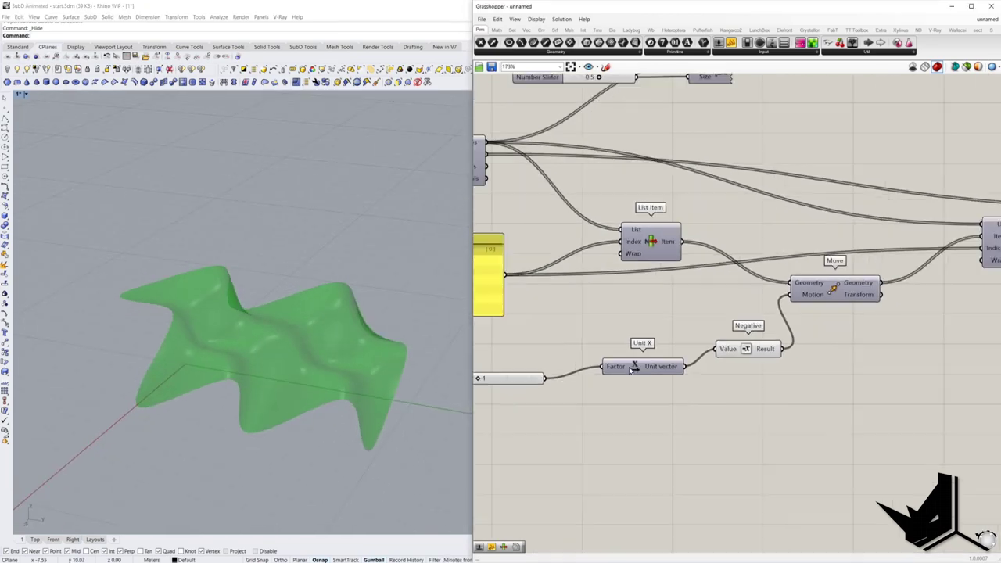
pyautogui.scroll(2, 829, 369)
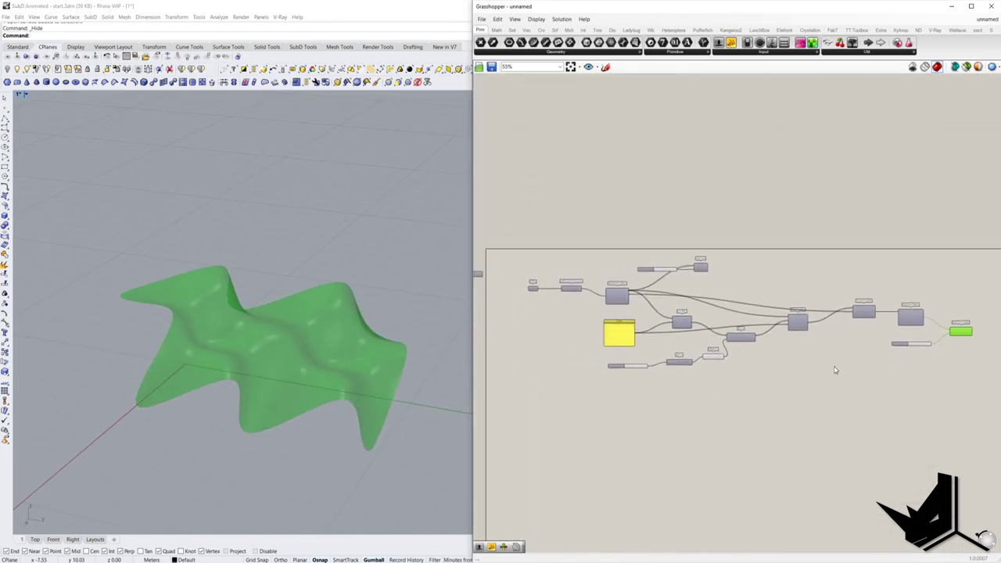
pyautogui.doubleClick(654, 406)
pyautogui.write('timeline')
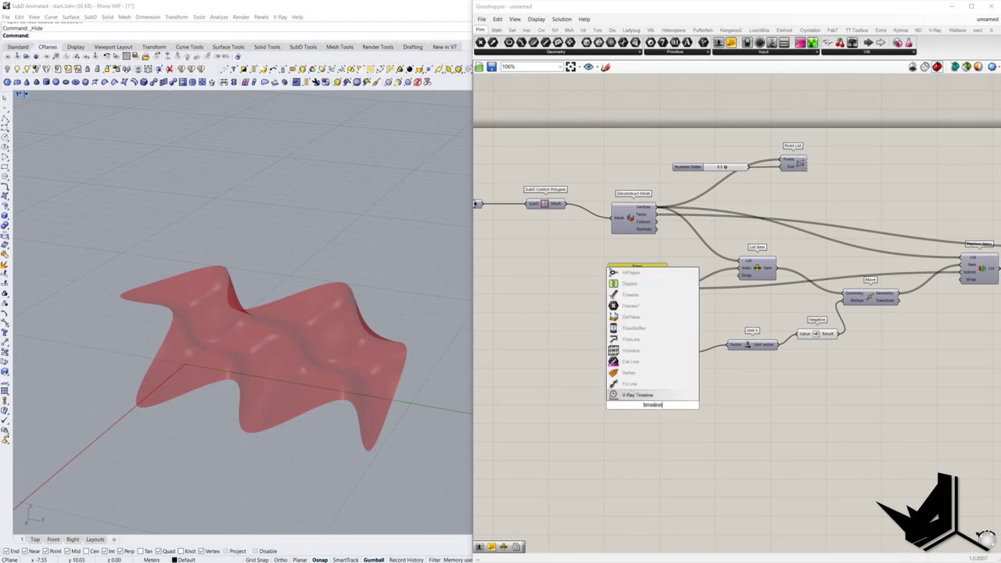
pyautogui.press('Return')
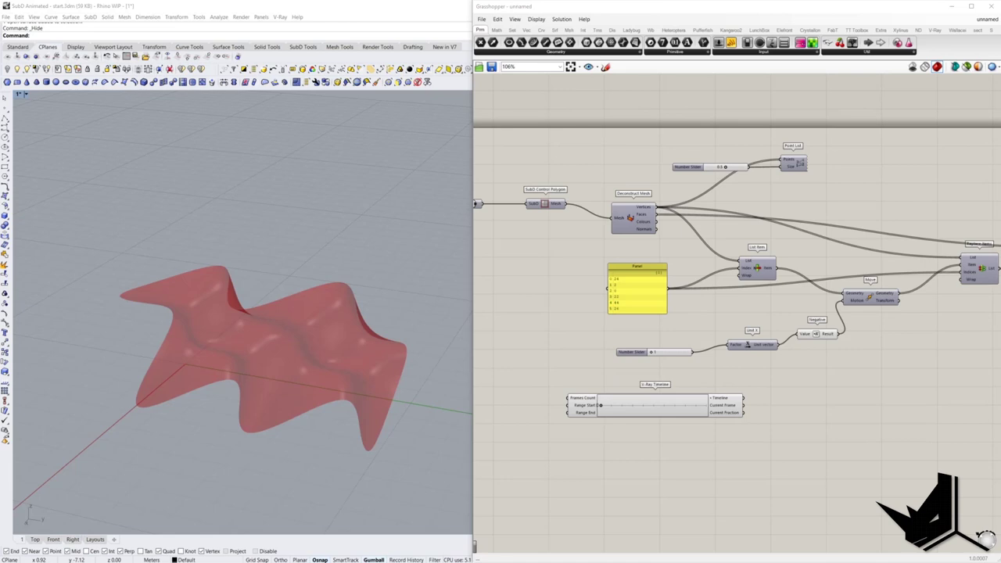
# Add two V-Ray Geometry, two V-Ray Material from File, one V-Ray Render and one V-Ray Camera component beyond Mesh from SubD
pyautogui.moveTo(917, 414); pyautogui.dragTo(588, 418, button='right')
pyautogui.moveTo(830, 416); pyautogui.dragTo(562, 417, button='right')
pyautogui.moveTo(829, 371); pyautogui.dragTo(686, 383, button='right')
pyautogui.click(936, 29)
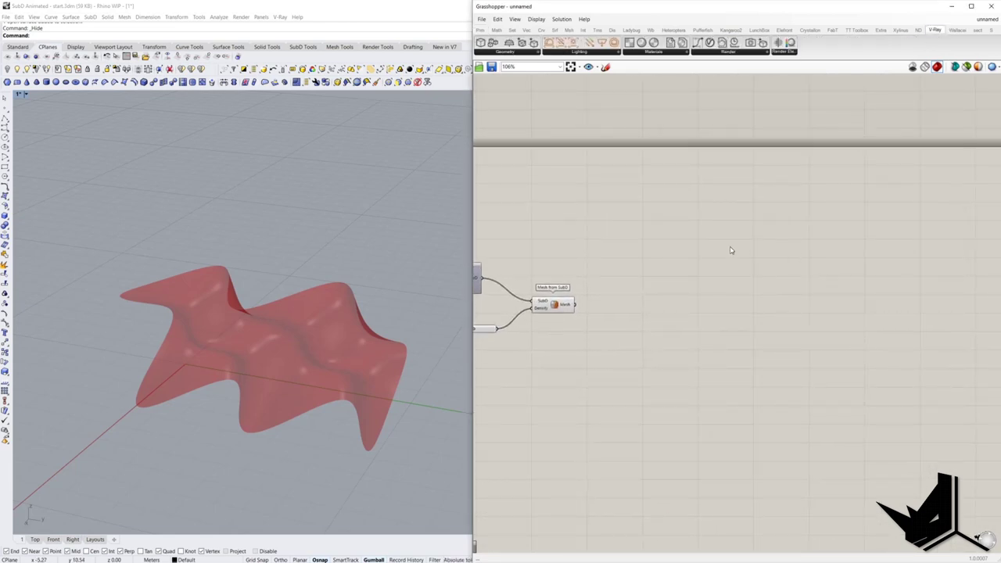
pyautogui.click(681, 53)
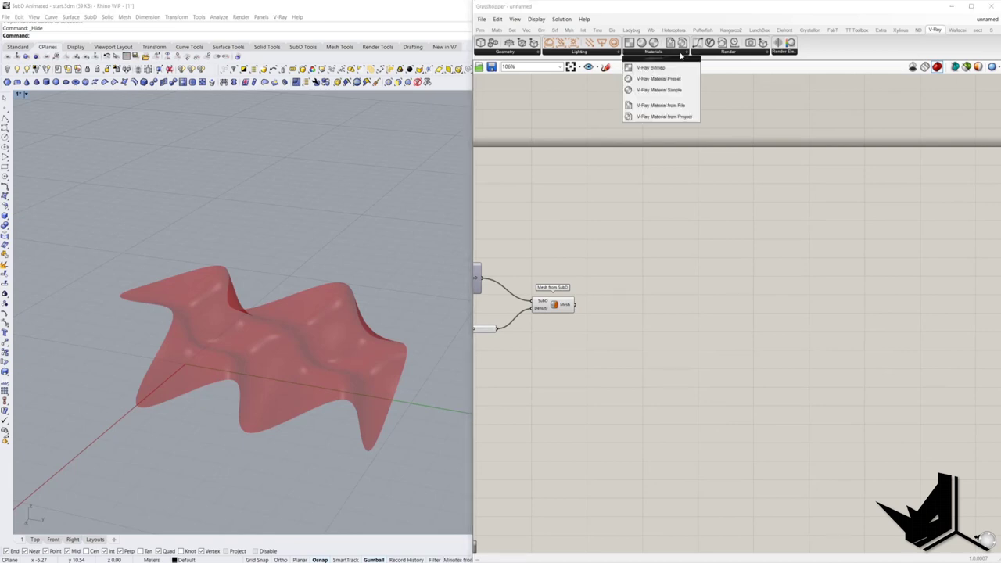
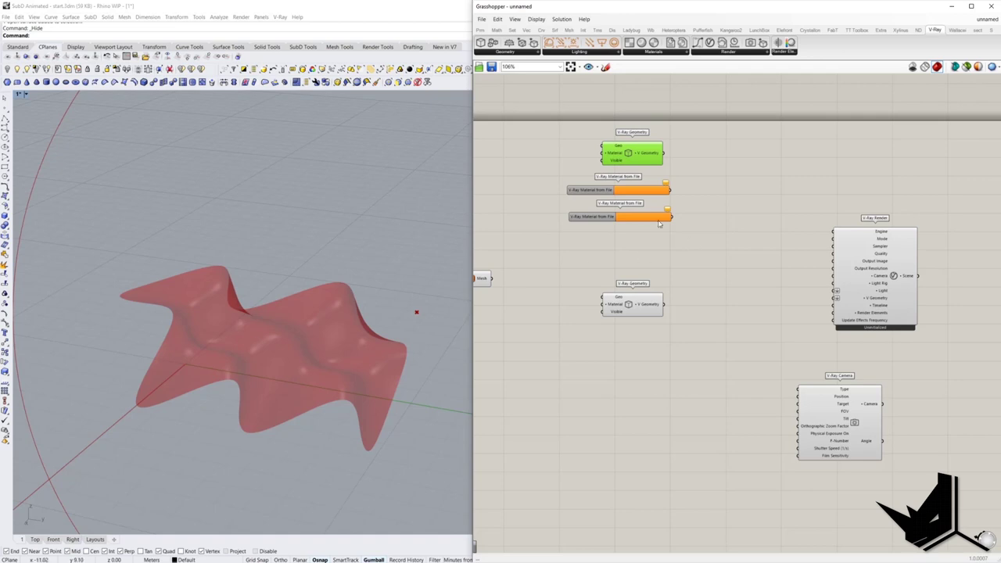
pyautogui.moveTo(670, 248); pyautogui.dragTo(617, 181)
pyautogui.click(672, 271)
# Add a V-Ray Light Rig Dome below the V-Ray Geometry components and align the V-Ray Camera underneath it
pyautogui.click(593, 54)
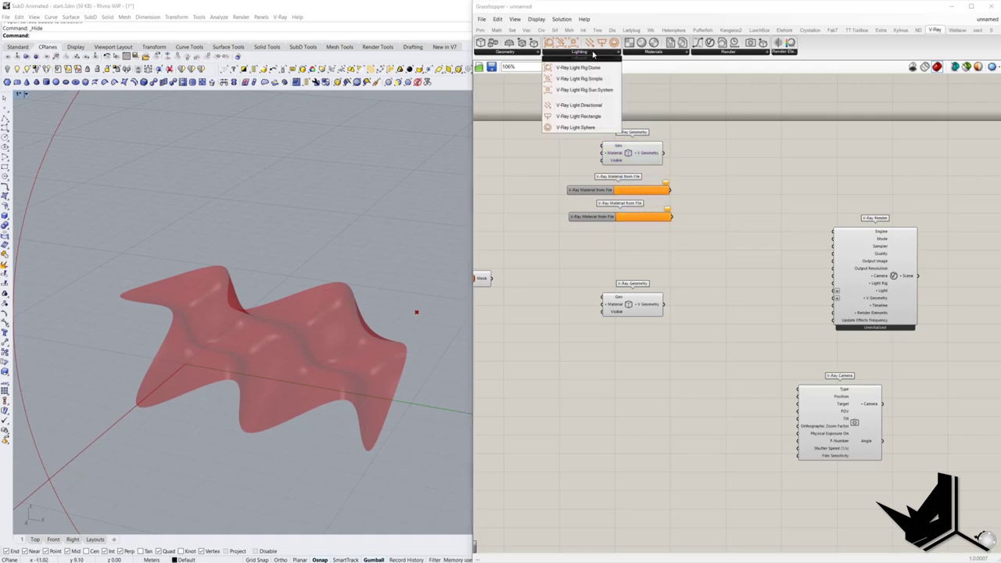
pyautogui.moveTo(596, 71); pyautogui.dragTo(696, 386)
pyautogui.click(668, 426)
pyautogui.moveTo(857, 423); pyautogui.dragTo(787, 498)
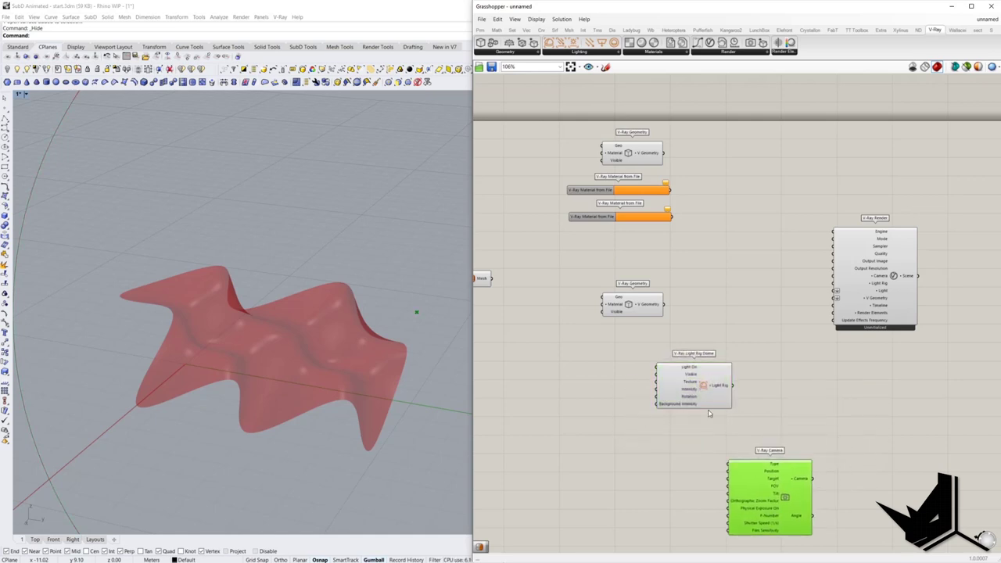
pyautogui.moveTo(706, 399); pyautogui.dragTo(729, 405)
pyautogui.moveTo(783, 490); pyautogui.dragTo(734, 467)
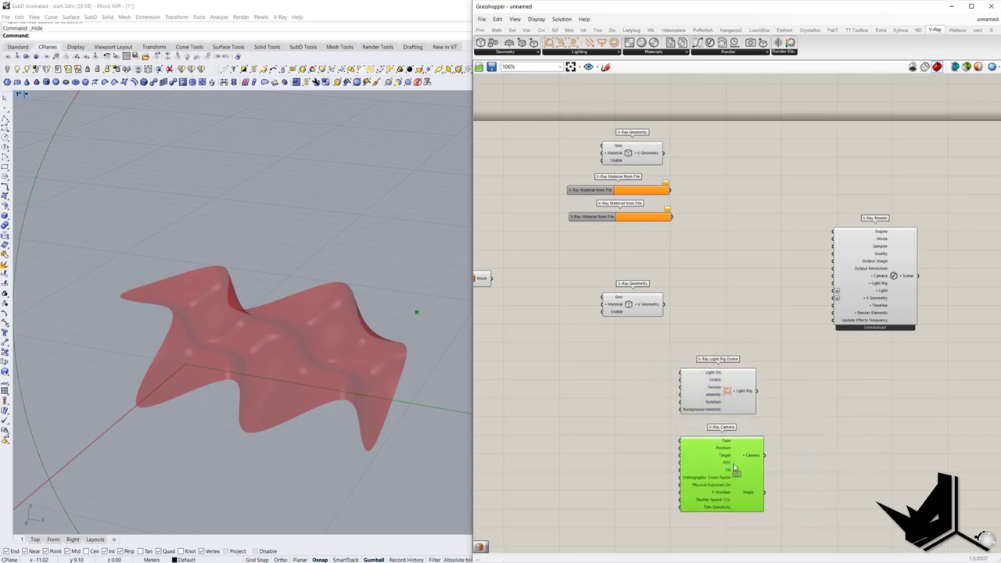
# Add two Boolean Toggles set to True and connect them to the Light On and Visible inputs of V-Ray Light Rig Dome
pyautogui.scroll(3, 647, 371)
pyautogui.doubleClick(644, 370)
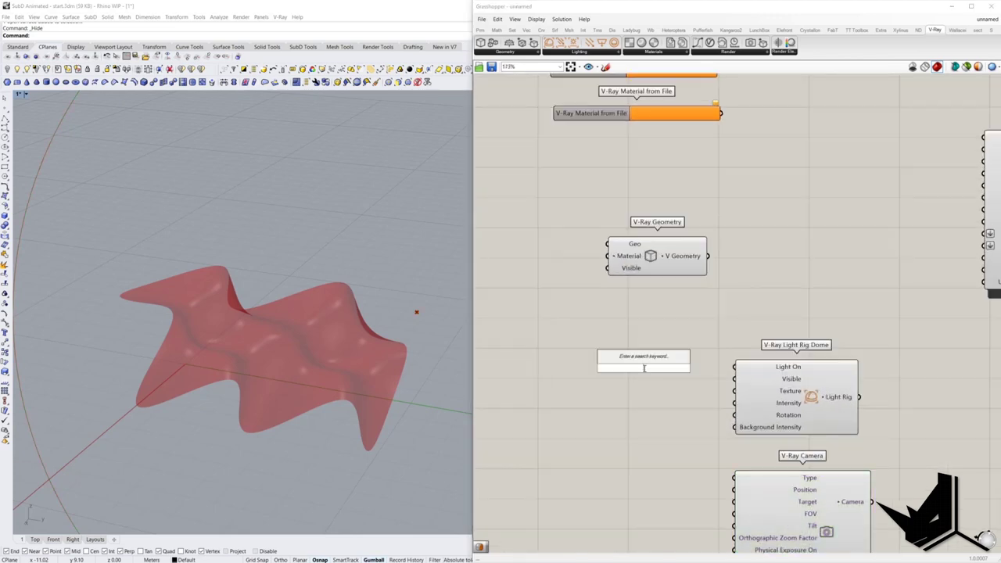
pyautogui.write('bool')
pyautogui.press('Up')
pyautogui.press('Return')
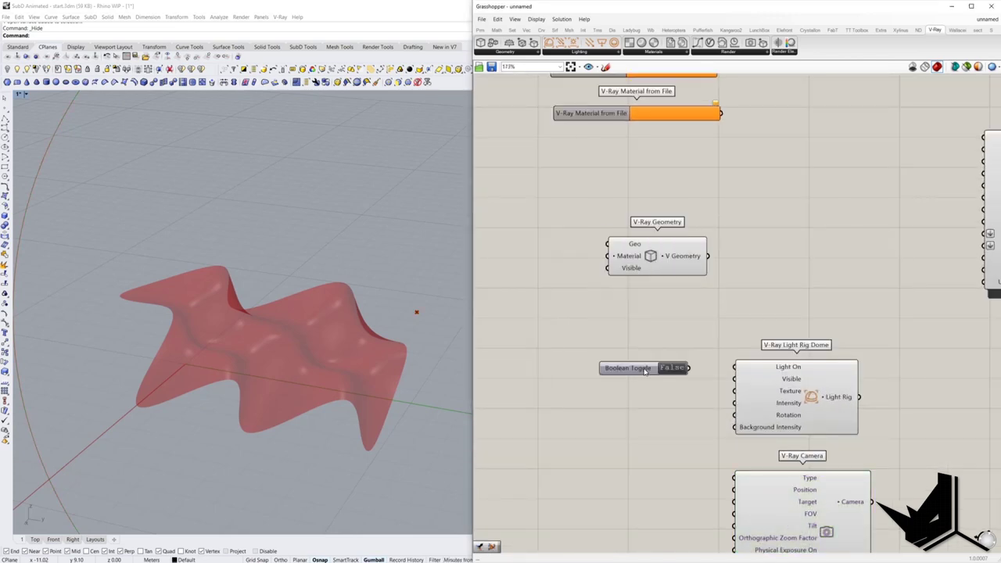
pyautogui.moveTo(645, 372); pyautogui.dragTo(617, 375)
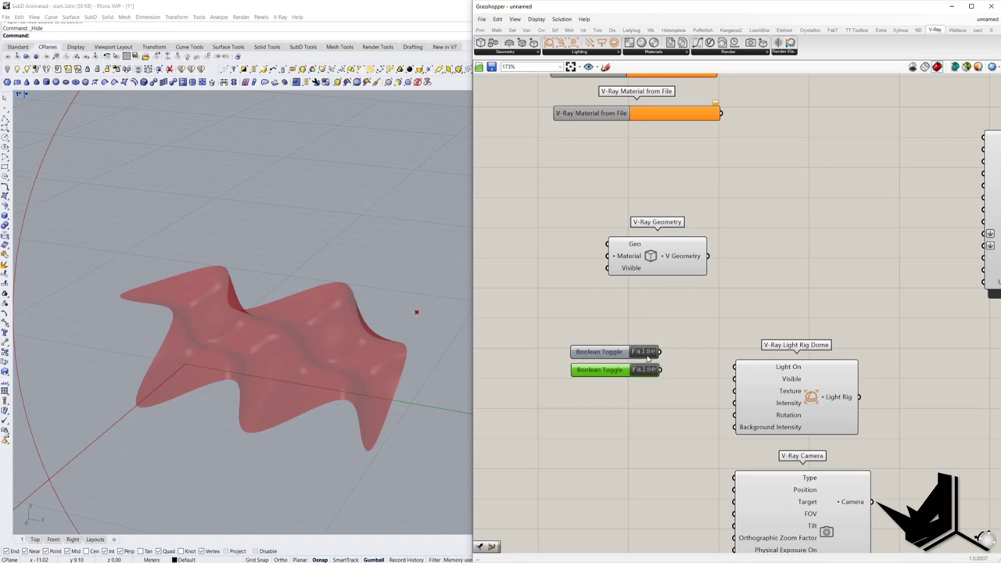
pyautogui.moveTo(685, 376); pyautogui.dragTo(743, 378)
pyautogui.moveTo(661, 352); pyautogui.dragTo(735, 367)
# Add a File Path parameter below the toggles and connect it to the dome light's Texture input
pyautogui.doubleClick(619, 405)
pyautogui.write('f')
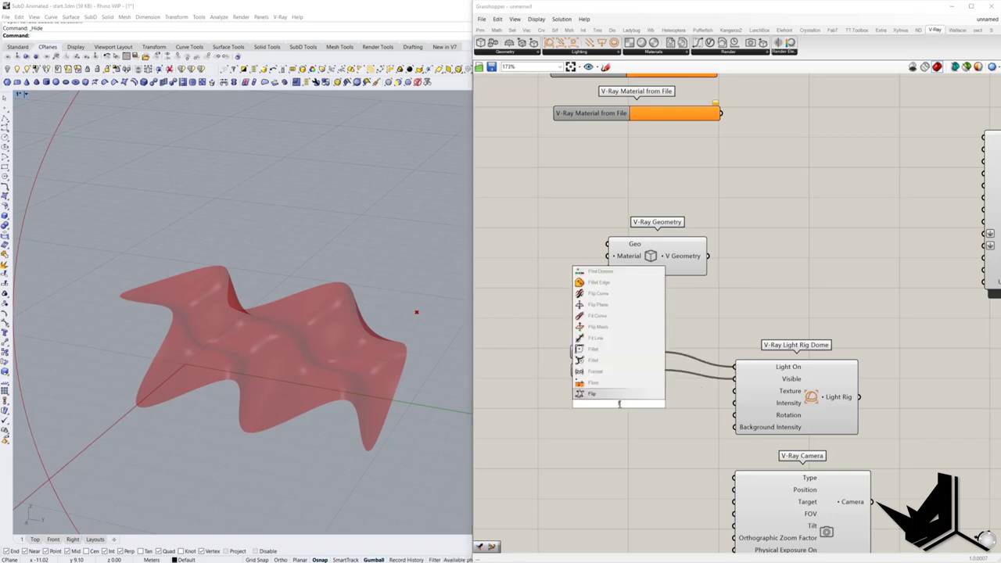
pyautogui.write('ile')
pyautogui.press('Up')
pyautogui.press('Up')
pyautogui.press('Up')
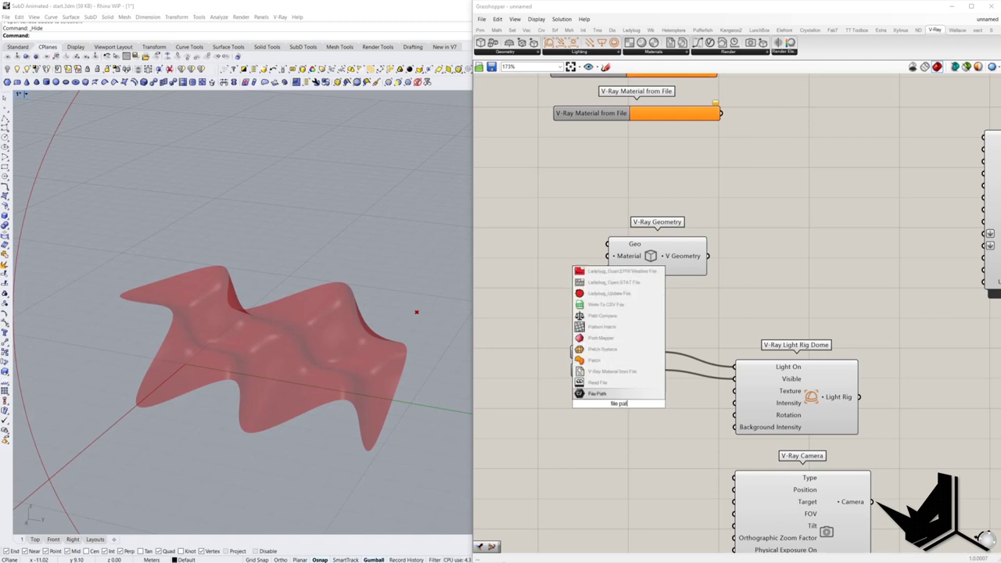
pyautogui.press('Return')
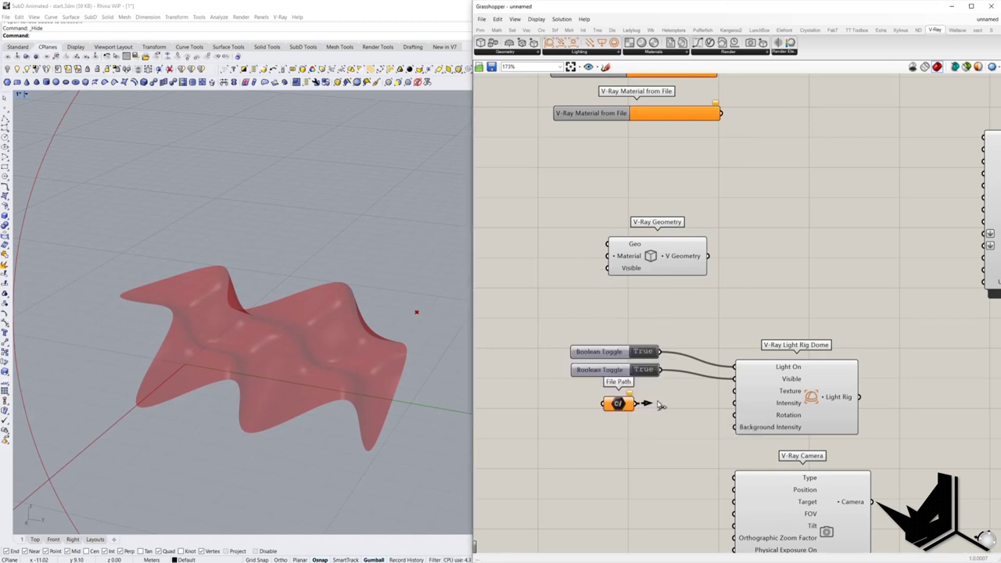
pyautogui.moveTo(661, 405); pyautogui.dragTo(734, 391)
pyautogui.moveTo(625, 408); pyautogui.dragTo(628, 412)
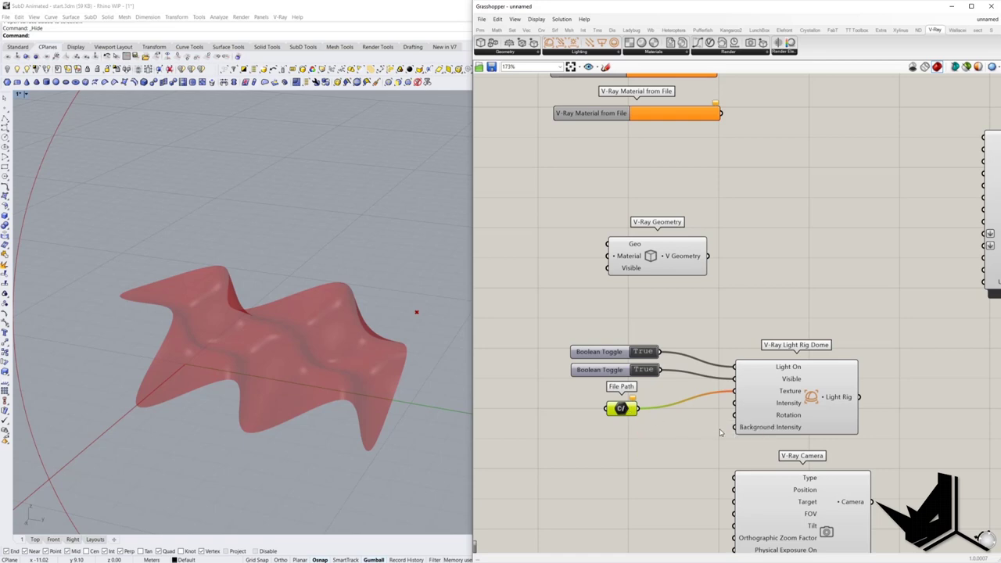
# Add a number slider of 1 and connect it to the dome light's Intensity input
pyautogui.moveTo(558, 460); pyautogui.dragTo(575, 448, button='right')
pyautogui.doubleClick(592, 440)
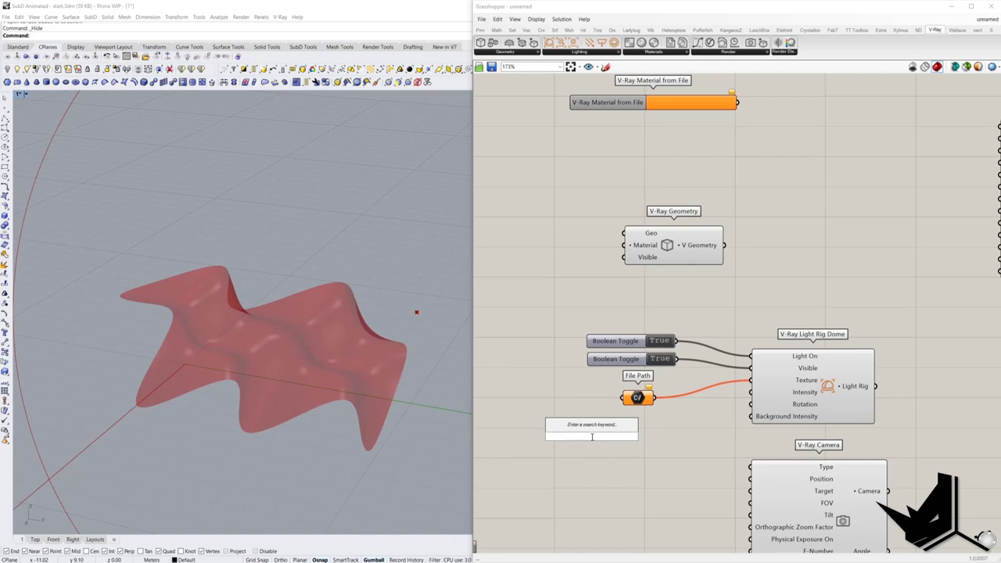
pyautogui.write('1')
pyautogui.press('Return')
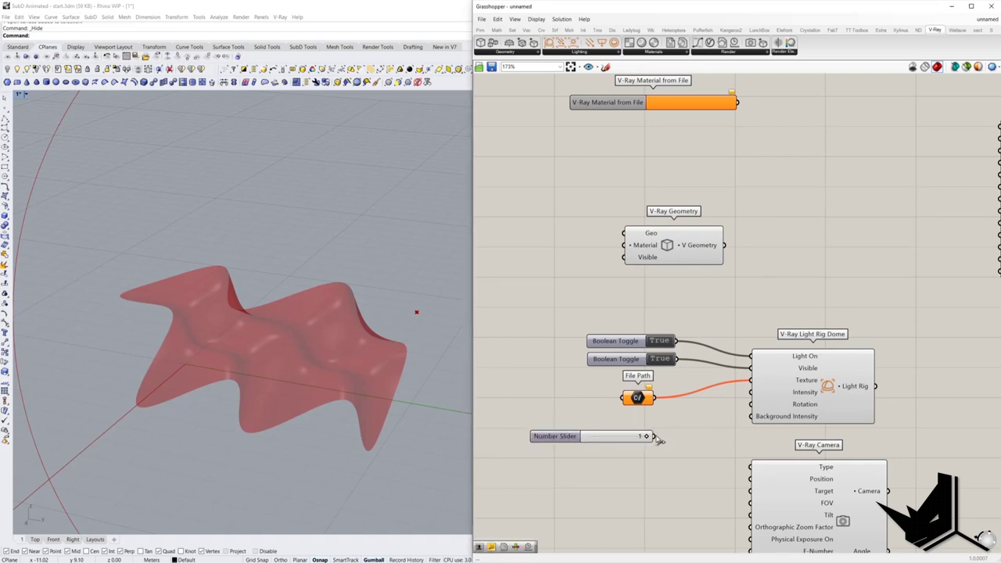
pyautogui.moveTo(648, 436); pyautogui.dragTo(750, 392)
pyautogui.moveTo(618, 438); pyautogui.dragTo(607, 428)
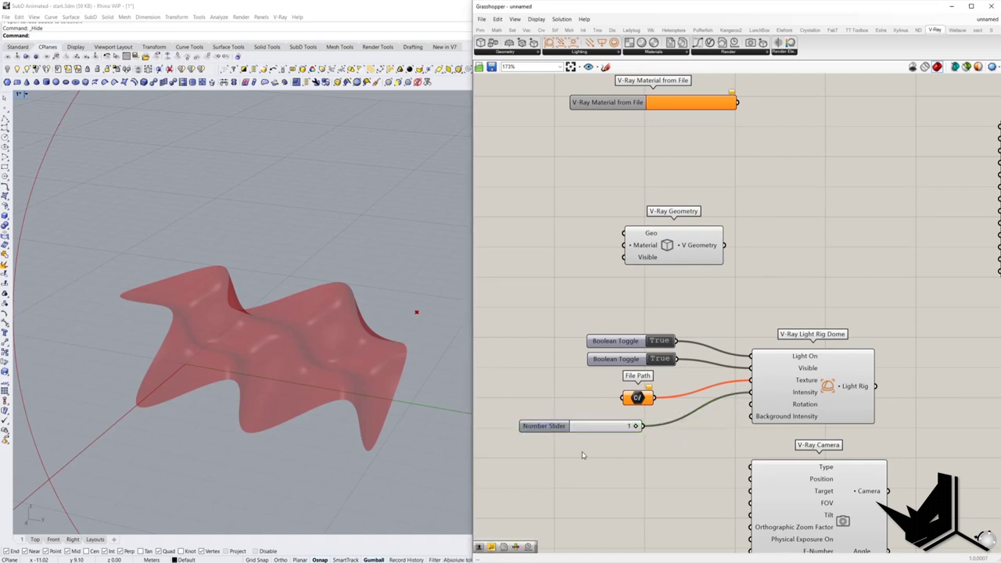
# Add a number slider of 540, connect it to the dome light's Rotation input, and align it under the intensity slider
pyautogui.doubleClick(583, 451)
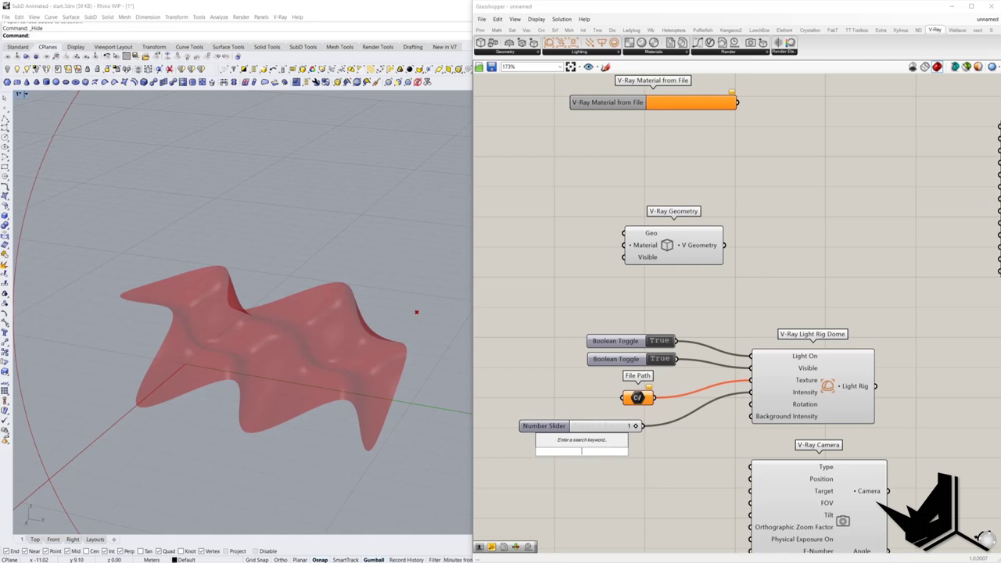
pyautogui.write('540')
pyautogui.press('Return')
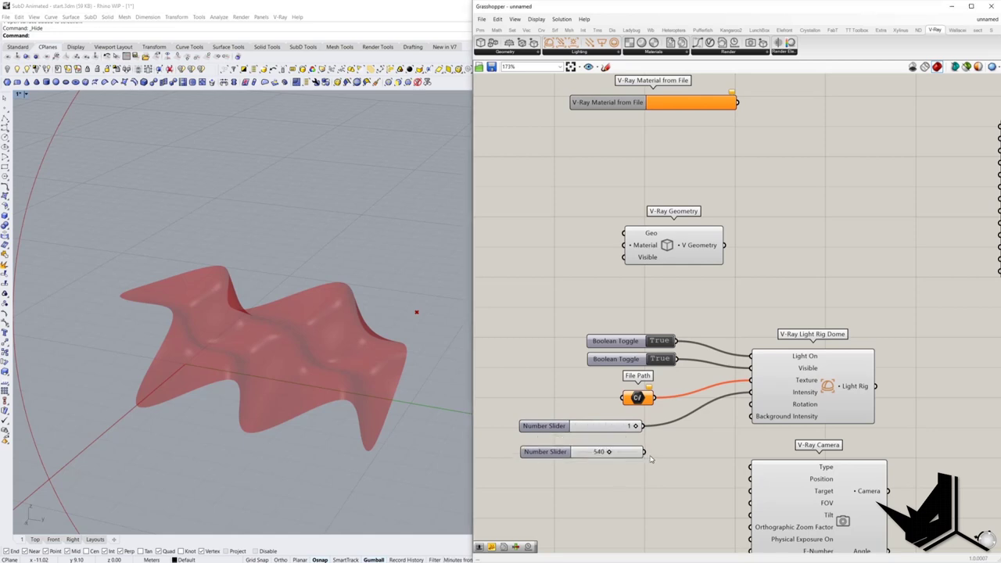
pyautogui.moveTo(644, 452); pyautogui.dragTo(625, 442)
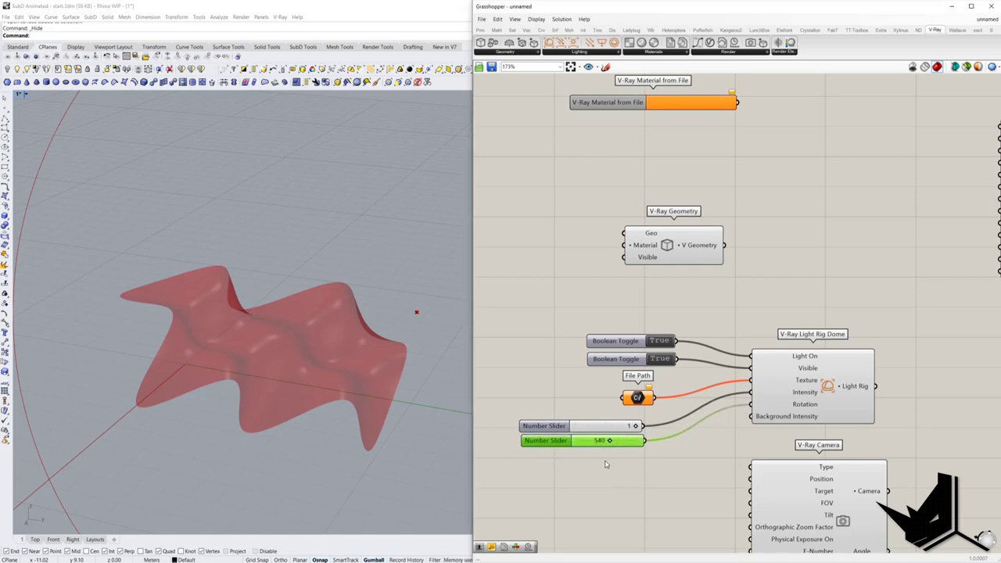
# Add a number slider at 0, connect it to the dome light's Background Intensity input, and align it under the rotation slider
pyautogui.doubleClick(605, 462)
pyautogui.write('1')
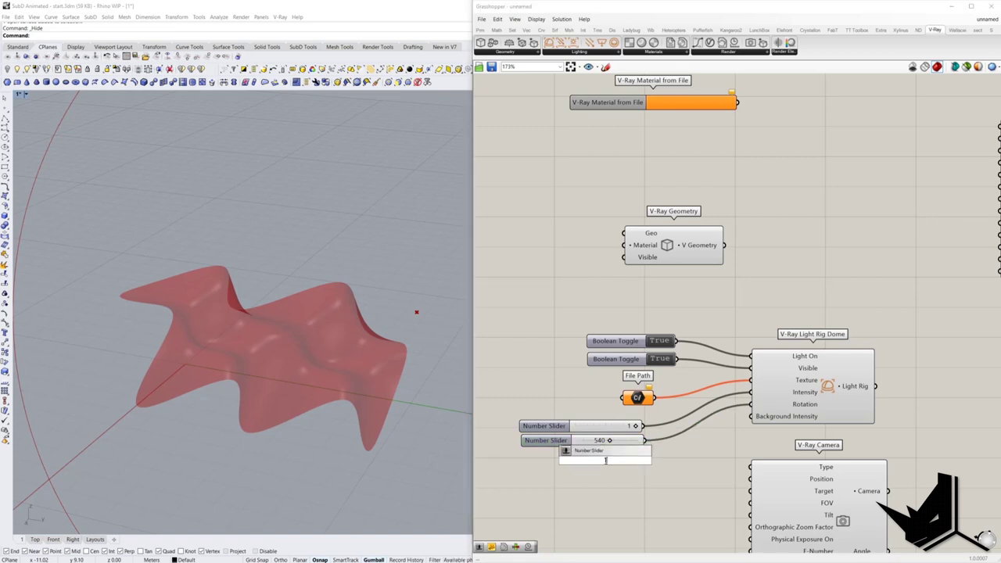
pyautogui.press('Return')
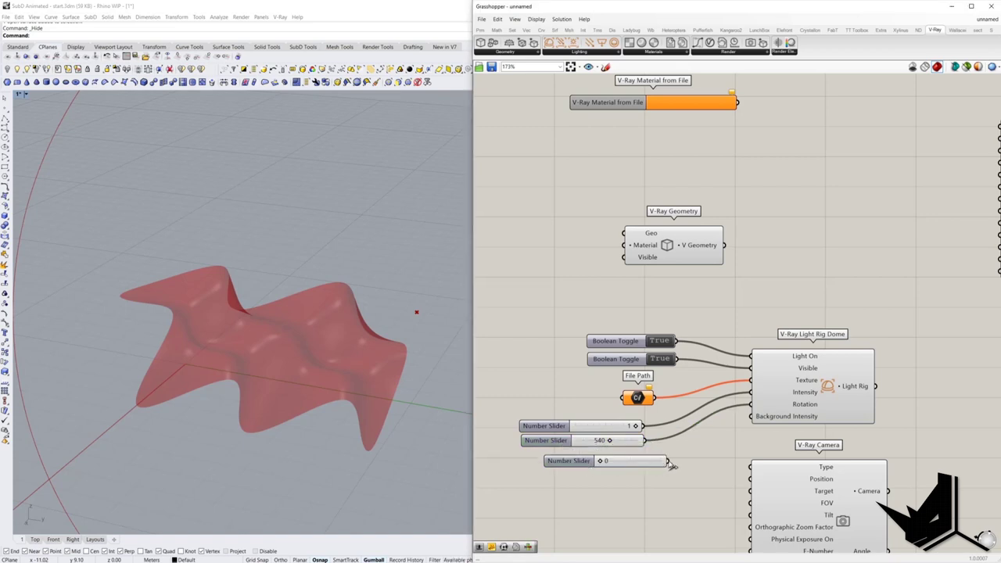
pyautogui.moveTo(667, 461); pyautogui.dragTo(623, 458)
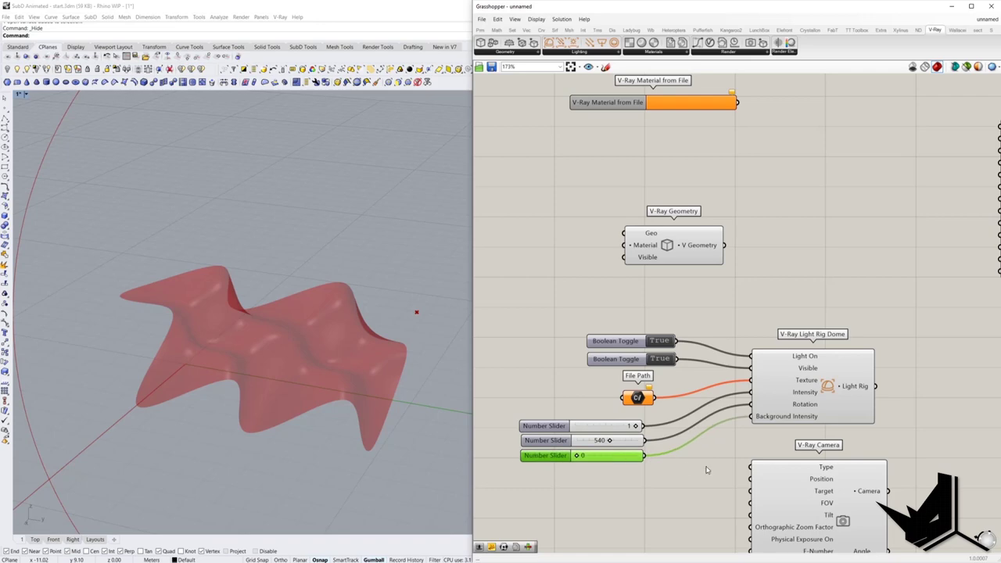
pyautogui.moveTo(723, 454); pyautogui.dragTo(658, 444, button='right')
pyautogui.scroll(-3, 643, 461)
pyautogui.scroll(2, 733, 378)
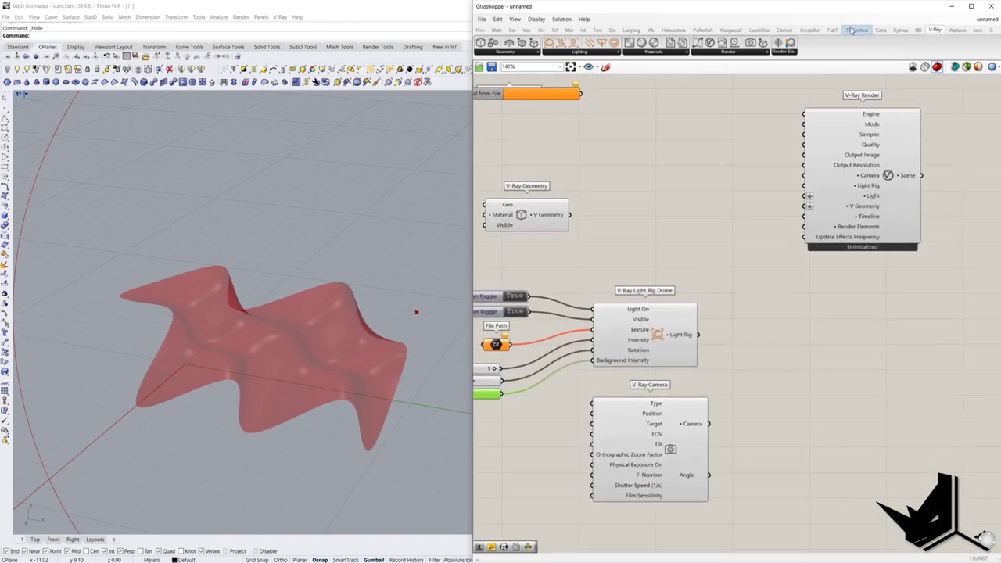
# Restore the saved named view in Rhino and set the V-Ray Camera from the active Rhino viewport
pyautogui.moveTo(853, 12); pyautogui.dragTo(686, 37)
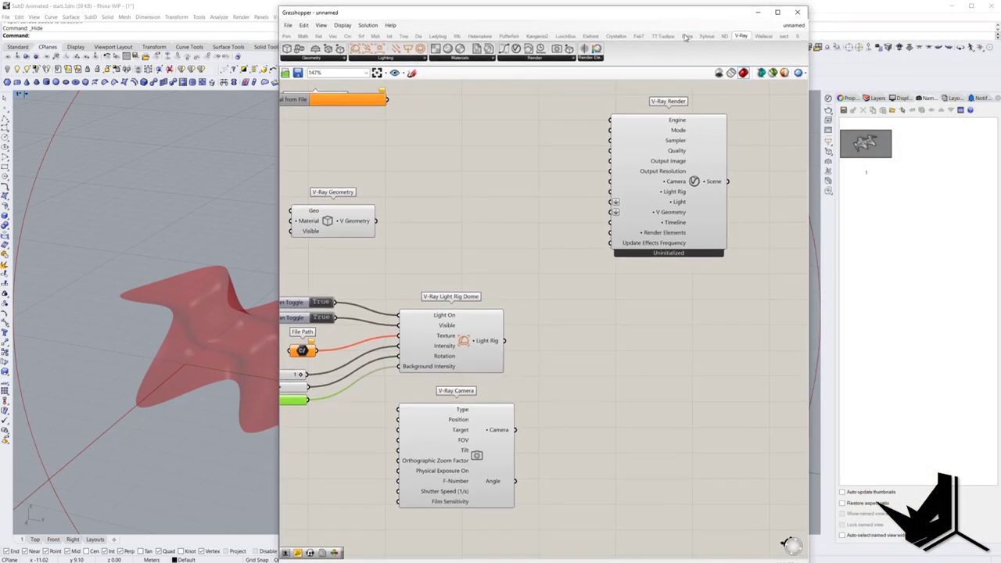
pyautogui.doubleClick(862, 145)
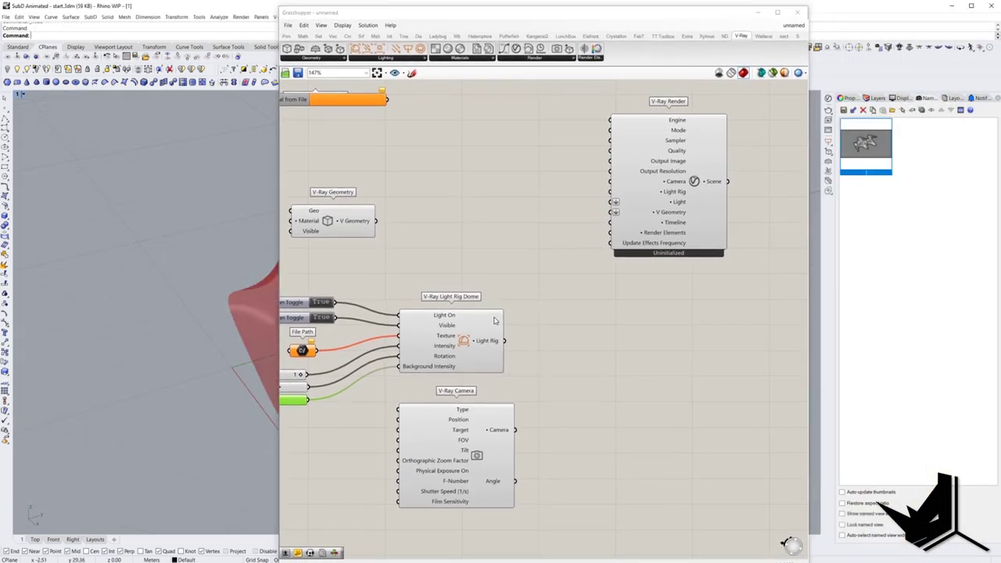
pyautogui.moveTo(510, 14); pyautogui.dragTo(687, 12)
pyautogui.rightClick(658, 454)
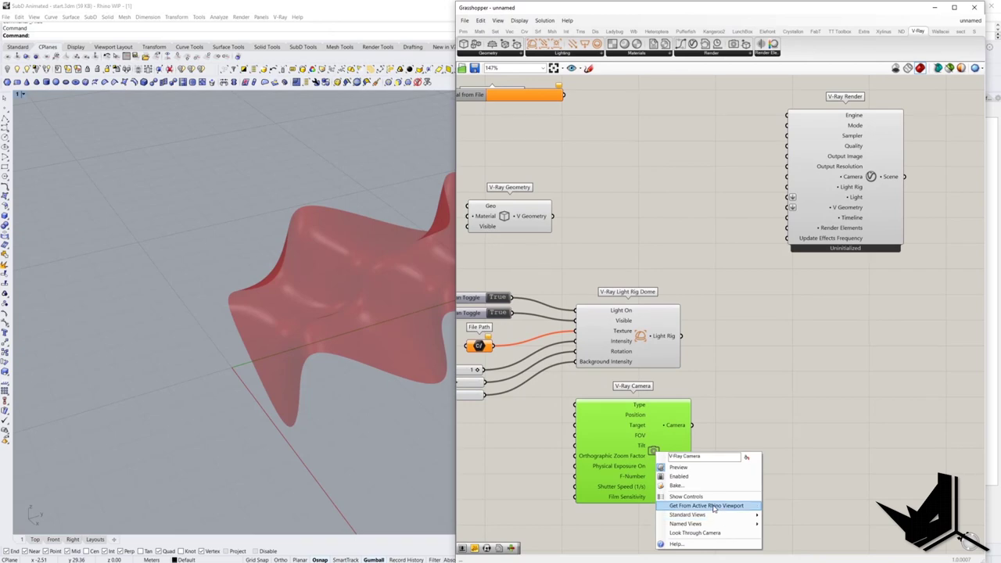
pyautogui.click(713, 507)
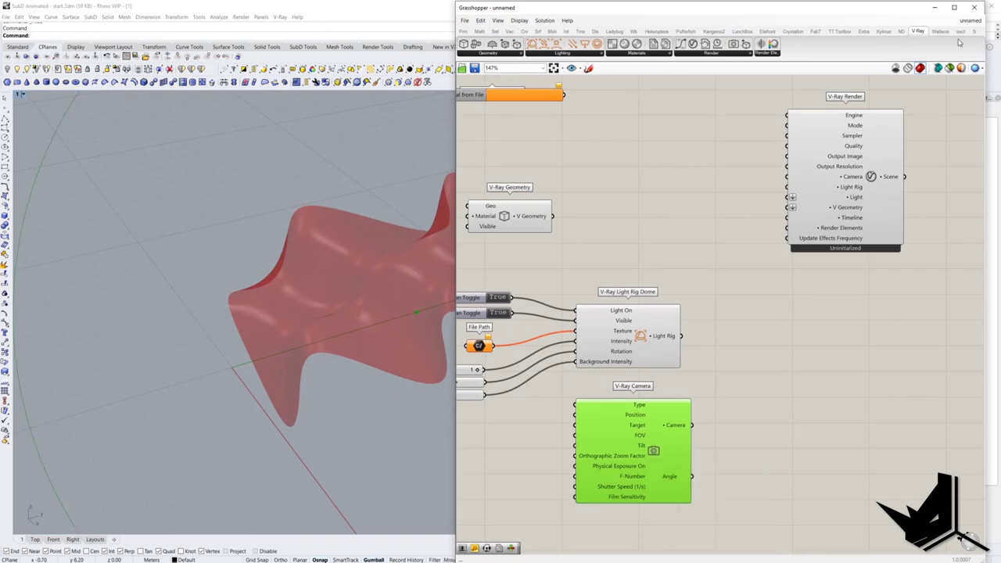
# Examine the V-Ray camera's position and cone around the form in the Rhino viewport, and return to Grasshopper
pyautogui.click(935, 7)
pyautogui.scroll(-5, 470, 289)
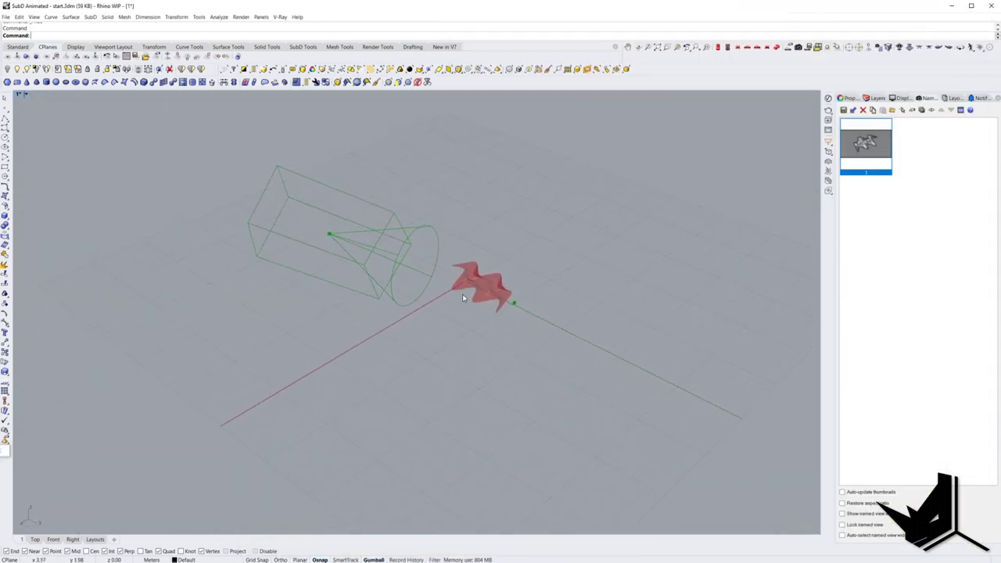
pyautogui.moveTo(462, 298); pyautogui.dragTo(358, 183, button='right')
pyautogui.moveTo(420, 266); pyautogui.dragTo(594, 352, button='right')
pyautogui.scroll(6, 477, 267)
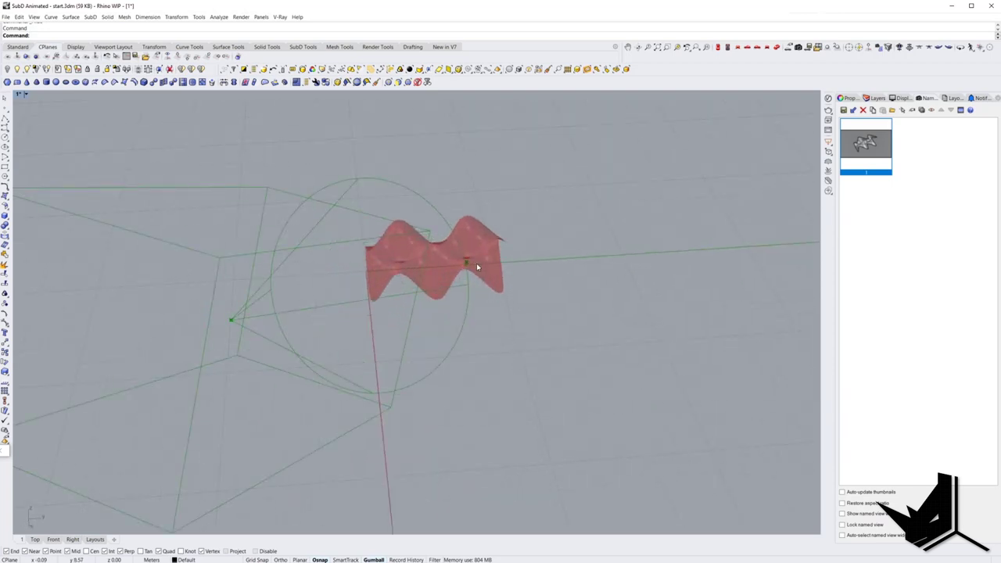
pyautogui.moveTo(475, 267); pyautogui.dragTo(336, 454, button='right')
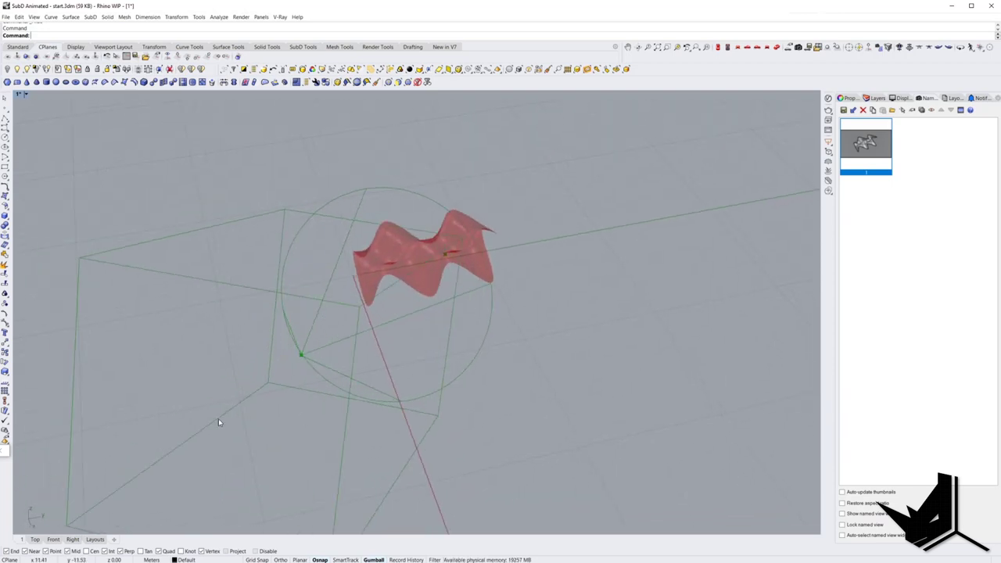
pyautogui.write('Grasshopper')
pyautogui.press('Return')
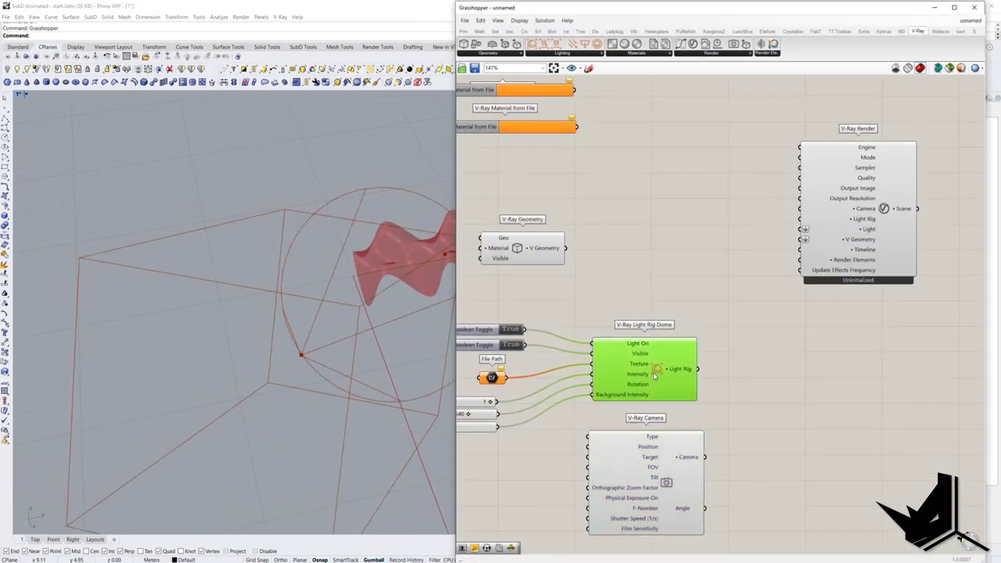
# Add option lists to the V-Ray Render component's Engine, Mode, Sampler and Quality inputs and spread them out beside it
pyautogui.moveTo(744, 264); pyautogui.dragTo(700, 358, button='right')
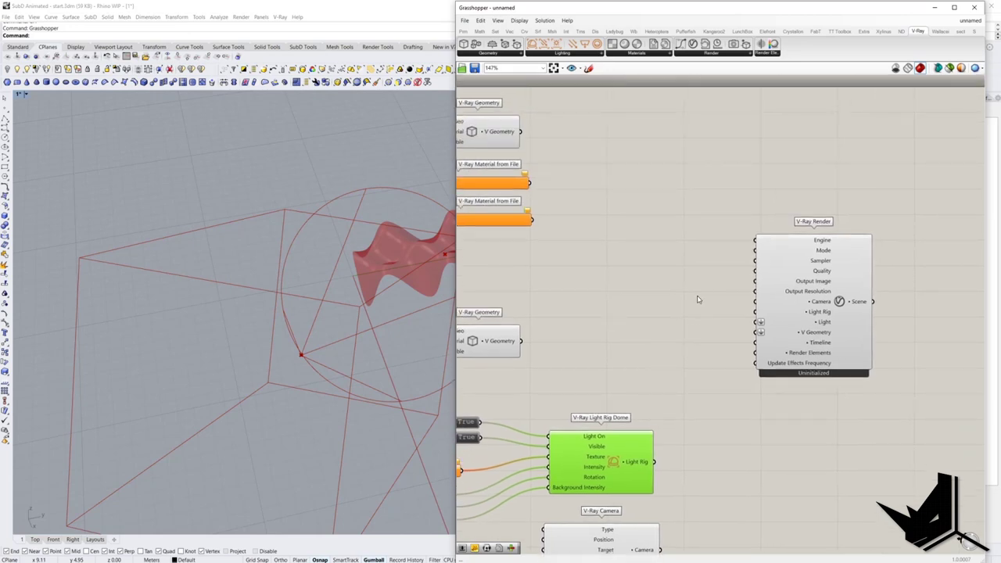
pyautogui.scroll(2, 774, 265)
pyautogui.click(827, 241)
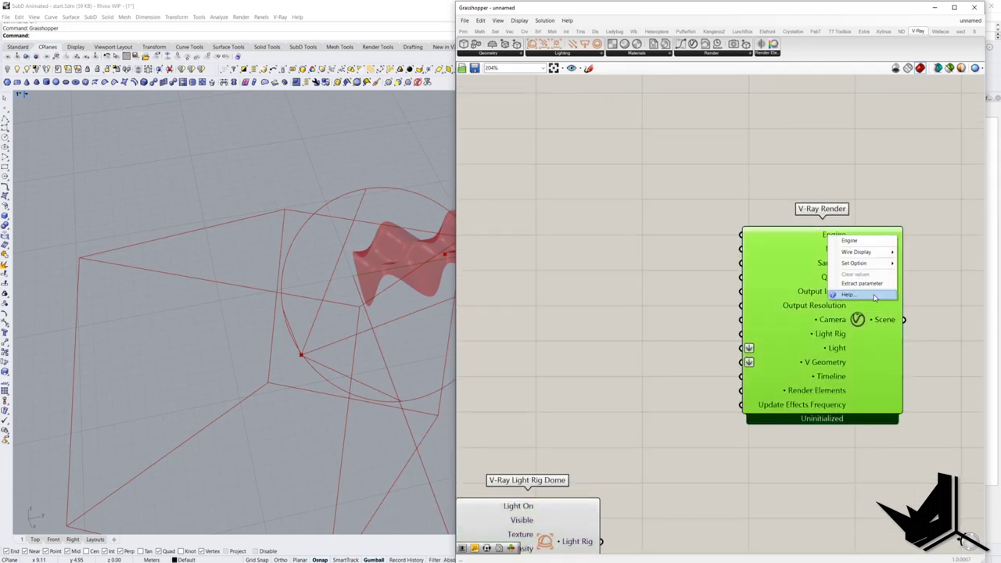
pyautogui.rightClick(834, 249)
pyautogui.click(846, 291)
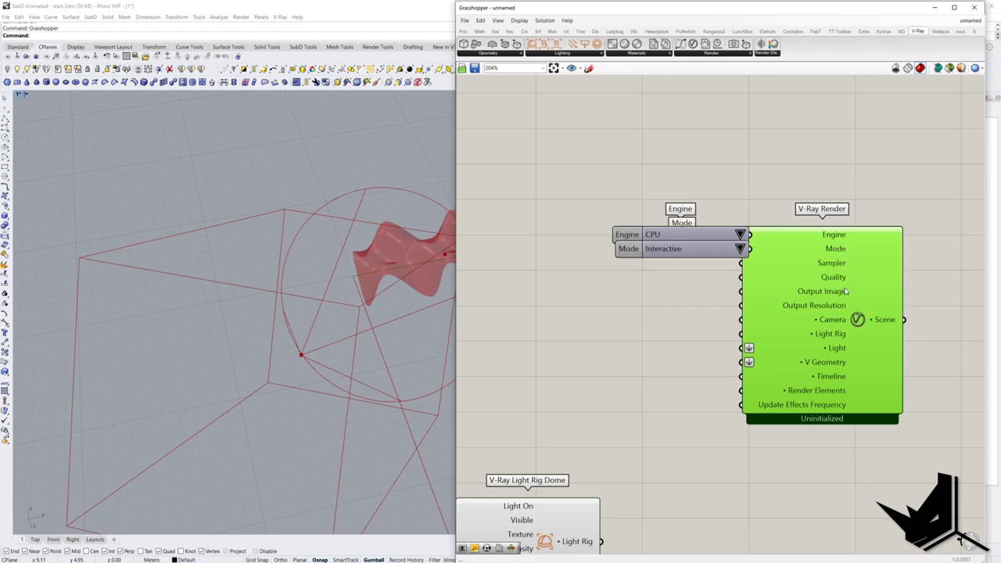
pyautogui.rightClick(831, 264)
pyautogui.click(843, 305)
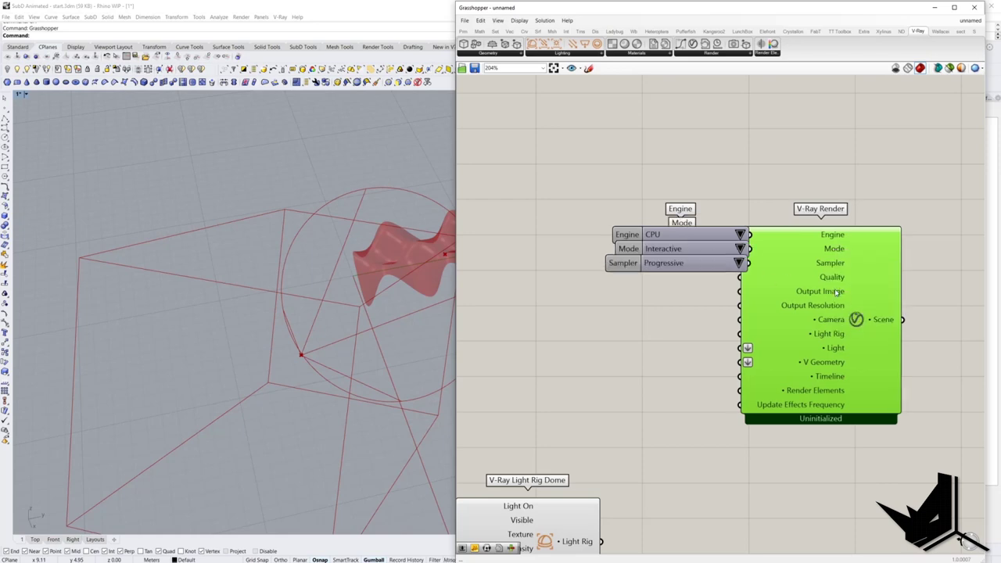
pyautogui.rightClick(832, 278)
pyautogui.click(844, 320)
# Set the render Quality to High, the Sampler to Bucket and the Mode to Production
pyautogui.click(662, 324)
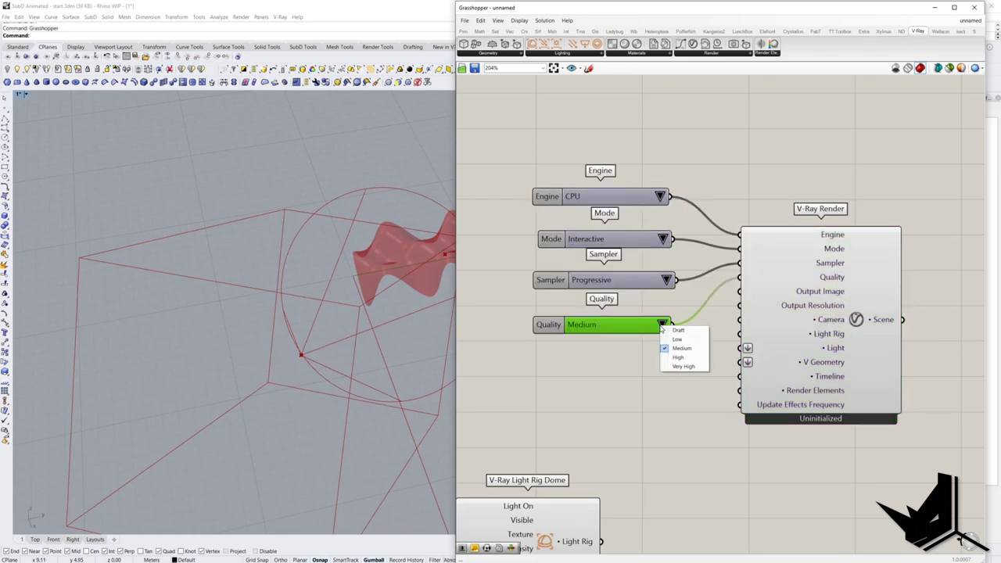
pyautogui.click(679, 358)
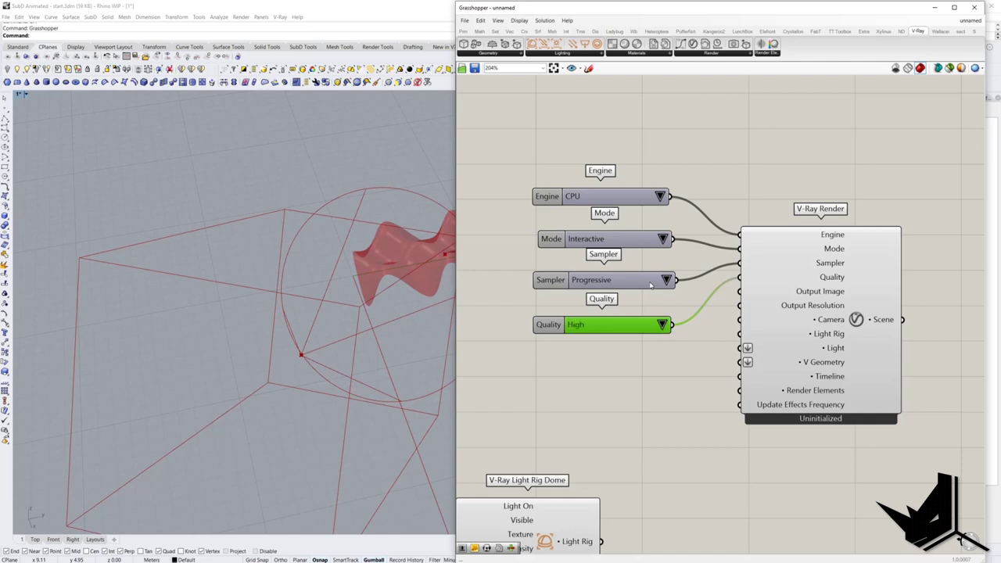
pyautogui.click(652, 284)
pyautogui.click(666, 280)
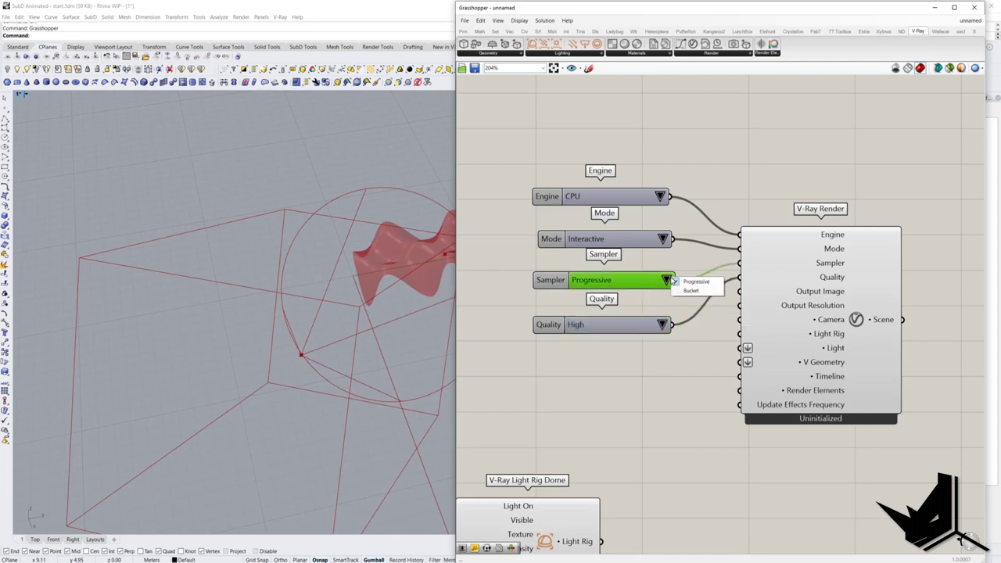
pyautogui.click(689, 291)
pyautogui.click(662, 239)
pyautogui.click(678, 253)
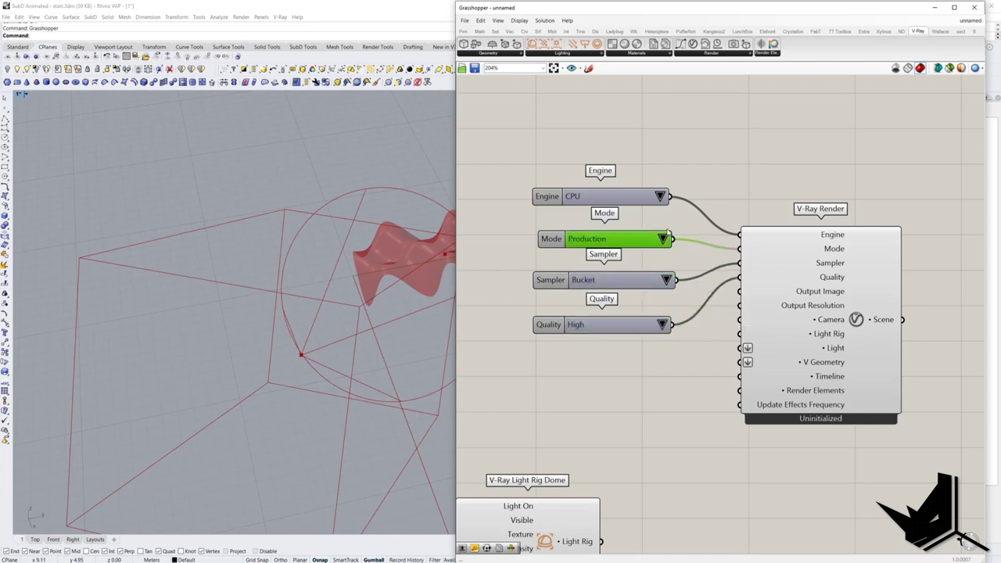
pyautogui.click(698, 186)
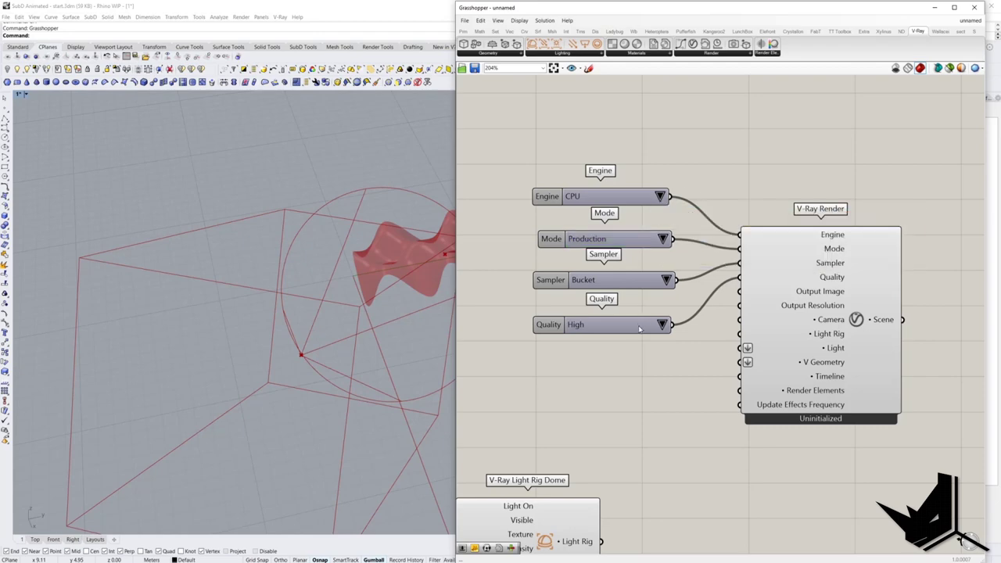
# Connect the dome light's Light Rig output to the V-Ray Render component's Light Rig input
pyautogui.moveTo(676, 378); pyautogui.dragTo(734, 346, button='right')
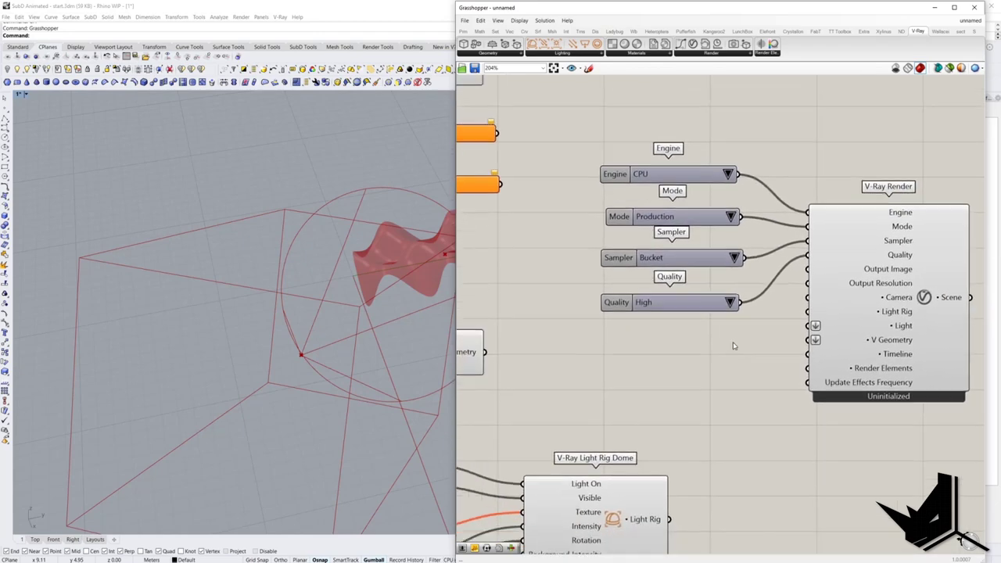
pyautogui.scroll(-3, 734, 346)
pyautogui.scroll(2, 734, 346)
pyautogui.moveTo(715, 443); pyautogui.dragTo(837, 273)
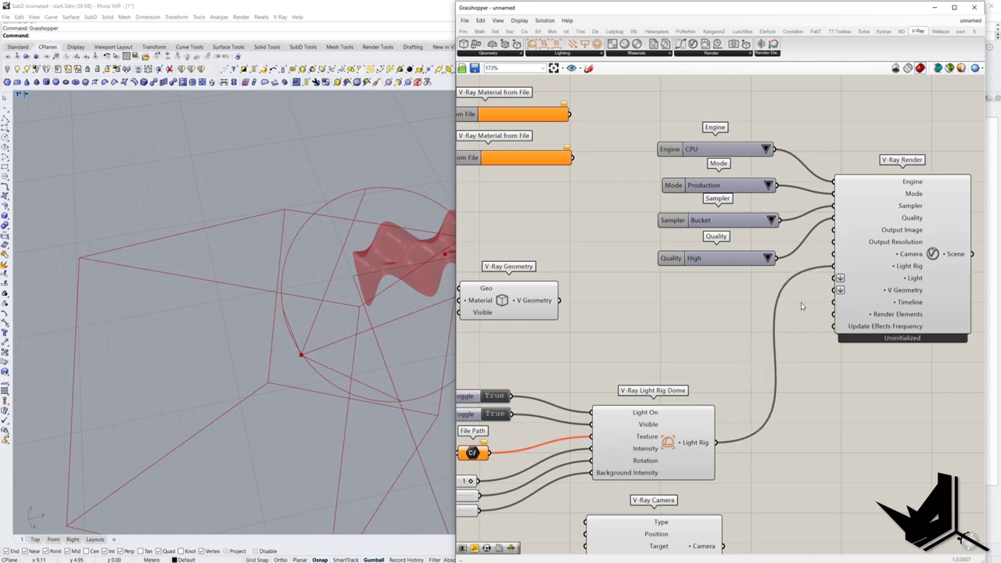
# Move the lower V-Ray Geometry component between the material components and the dome light inputs
pyautogui.moveTo(640, 336); pyautogui.dragTo(762, 369, button='right')
pyautogui.moveTo(671, 357); pyautogui.dragTo(683, 378, button='right')
pyautogui.scroll(-2, 665, 372)
pyautogui.moveTo(650, 363); pyautogui.dragTo(657, 327)
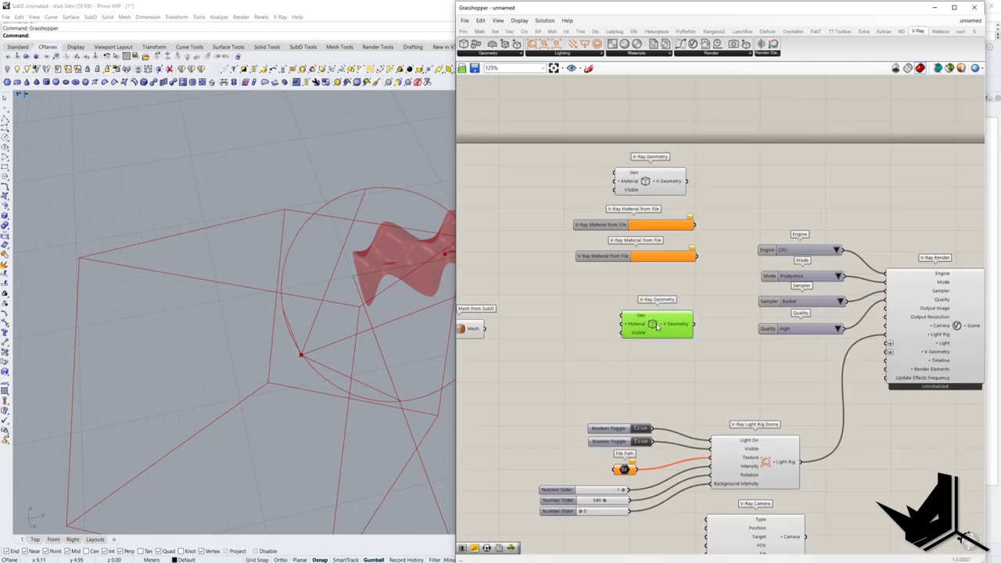
pyautogui.moveTo(595, 317); pyautogui.dragTo(707, 334, button='right')
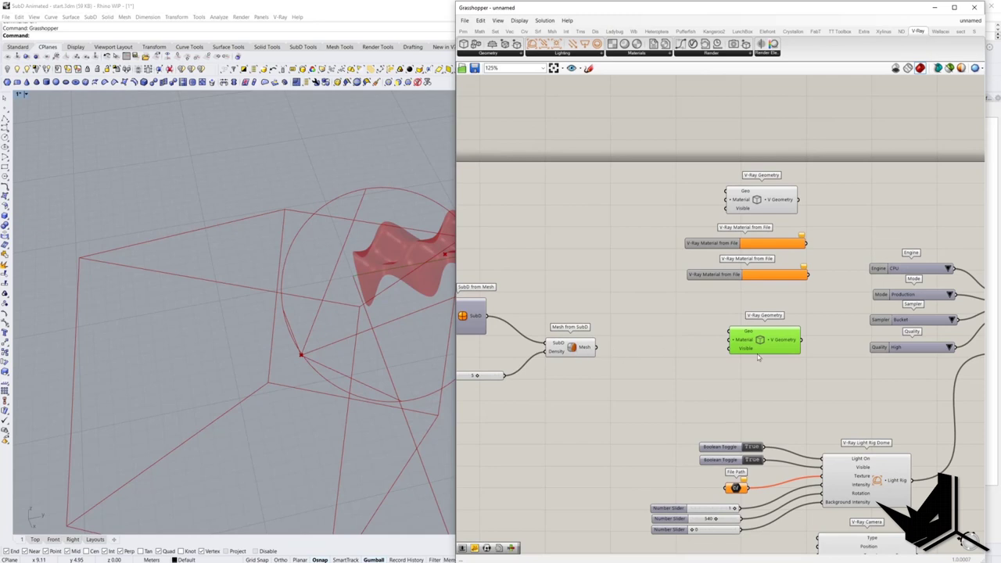
pyautogui.moveTo(757, 358); pyautogui.dragTo(728, 352, button='right')
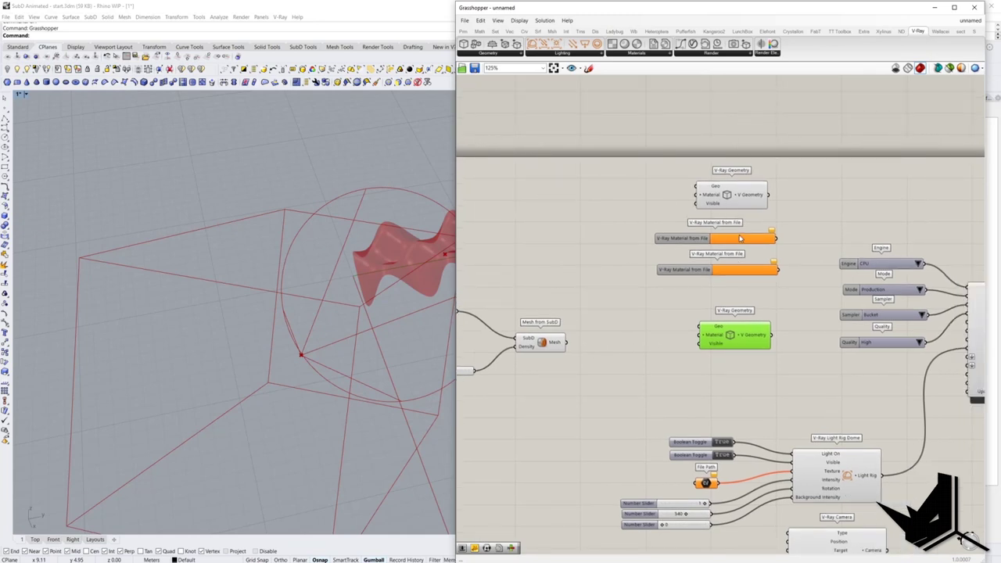
# Unhide only the large backdrop surface in Rhino
pyautogui.click(27, 69)
pyautogui.click(221, 173)
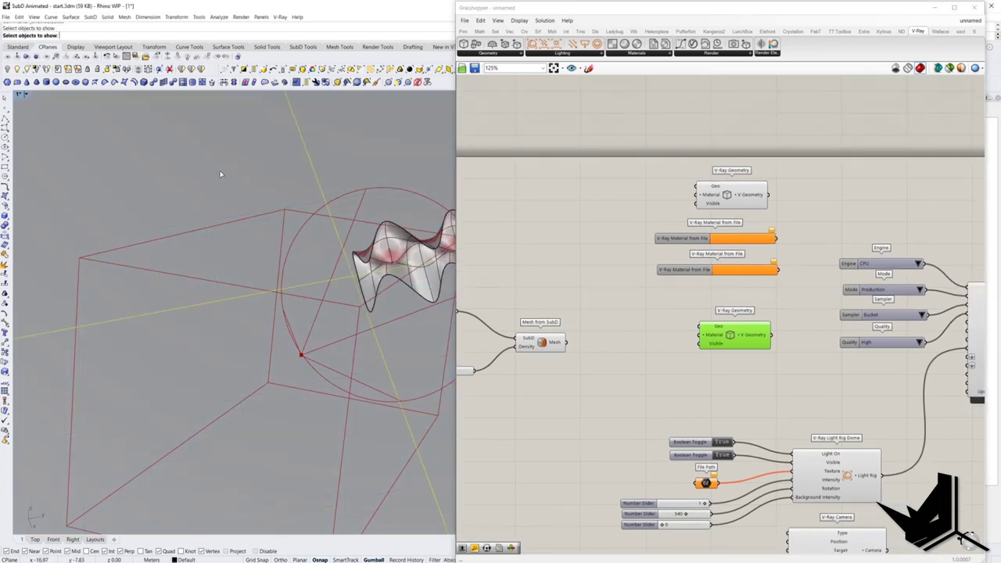
pyautogui.press('Return')
pyautogui.press('Return')
# Add a Geometry parameter referencing the backdrop surface and connect it to the upper V-Ray Geometry's Geo input
pyautogui.click(618, 192)
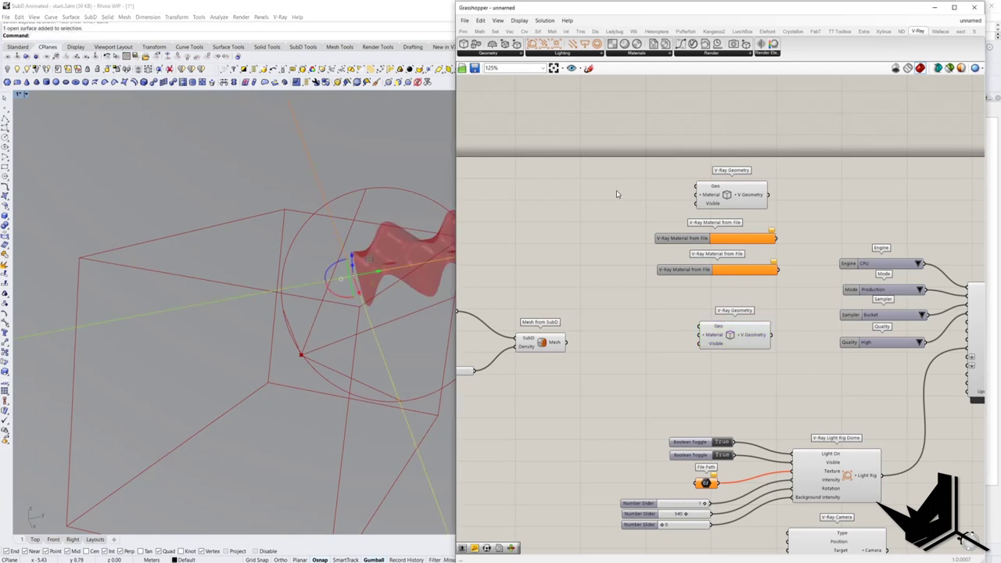
pyautogui.rightClick(614, 192)
pyautogui.click(597, 193)
pyautogui.doubleClick(597, 186)
pyautogui.write('geo')
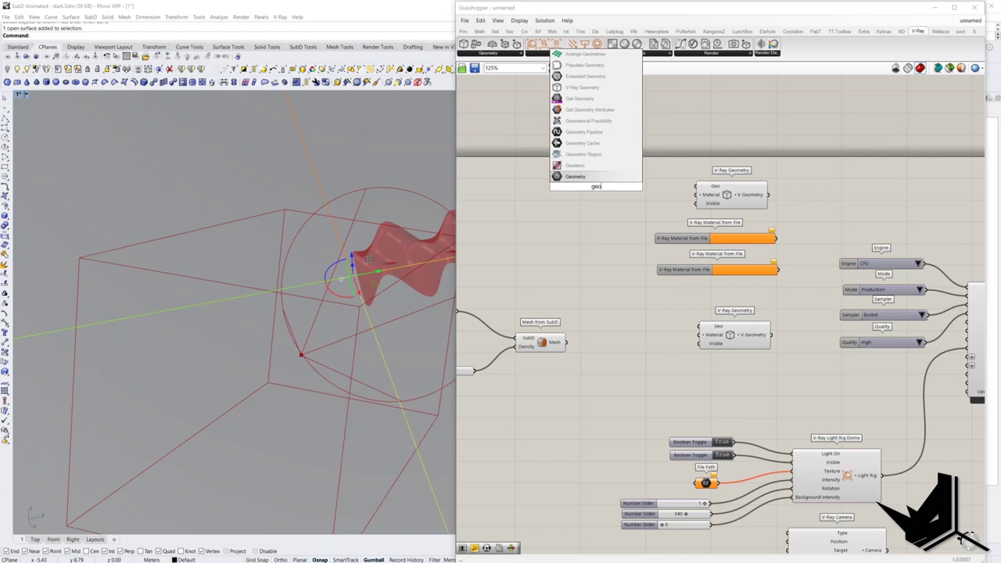
pyautogui.press('Return')
pyautogui.rightClick(601, 191)
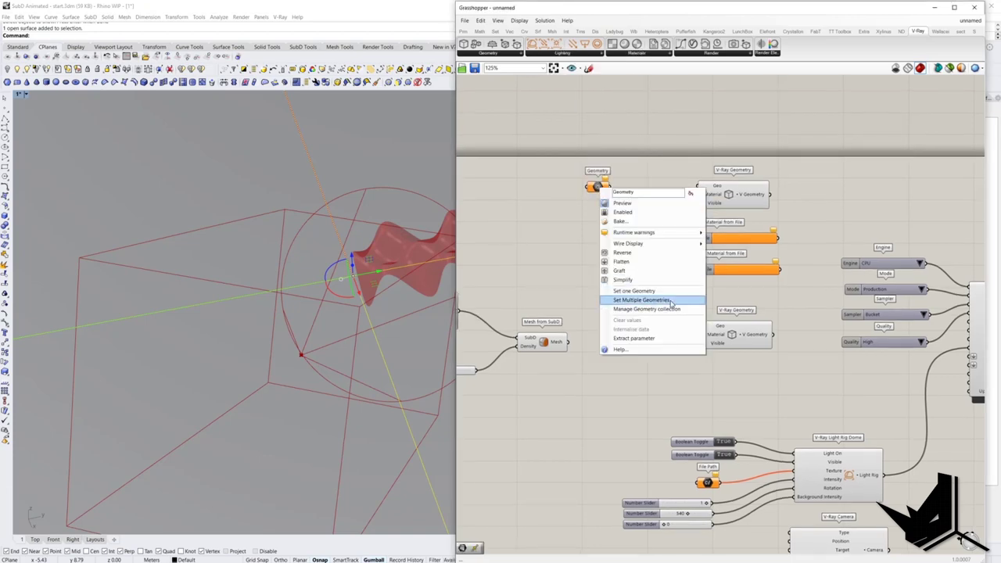
pyautogui.click(642, 293)
pyautogui.moveTo(615, 191); pyautogui.dragTo(701, 190)
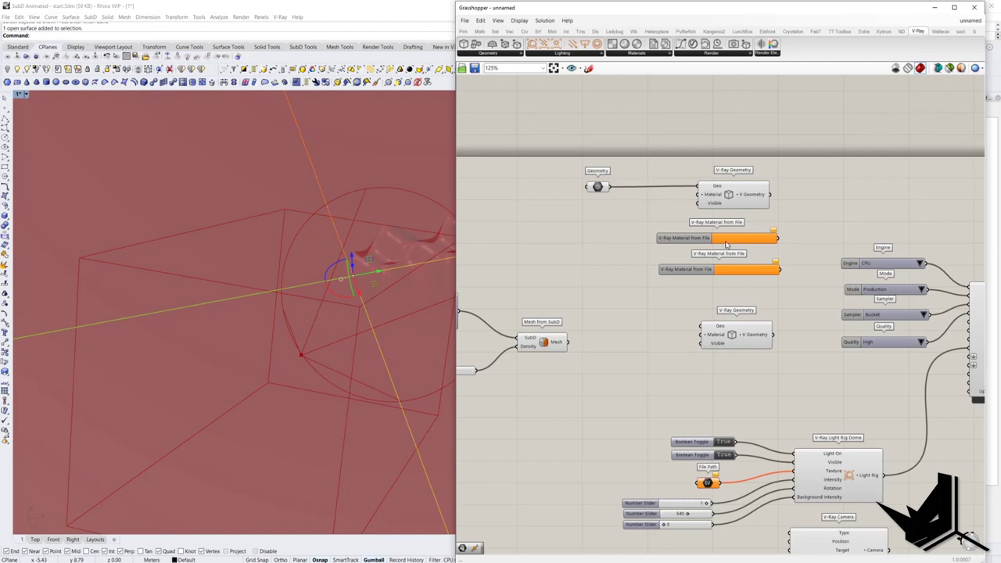
# Rearrange the two V-Ray Material from File components and the upper geometry group so each material sits near its V-Ray Geometry
pyautogui.moveTo(726, 245); pyautogui.dragTo(658, 165)
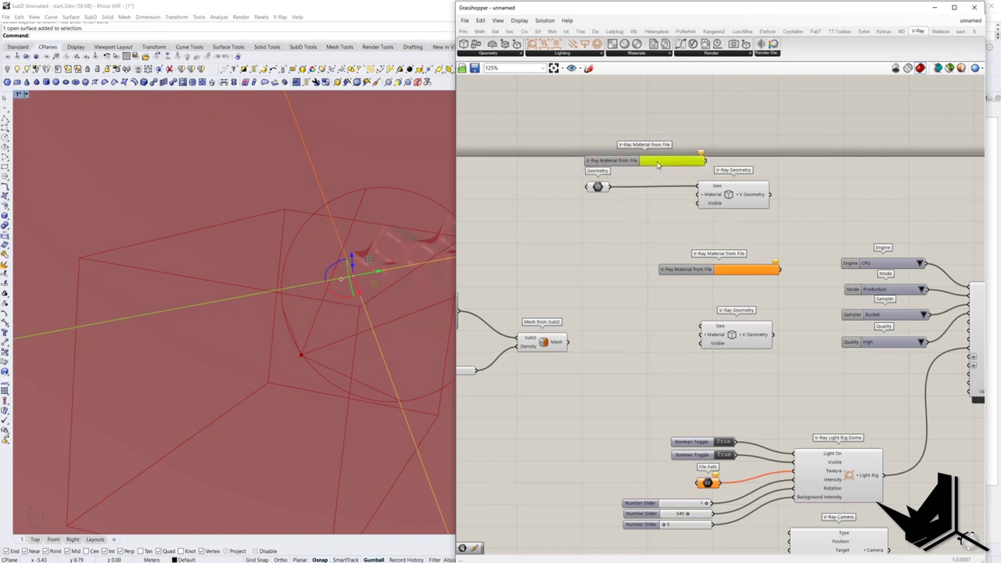
pyautogui.click(666, 191)
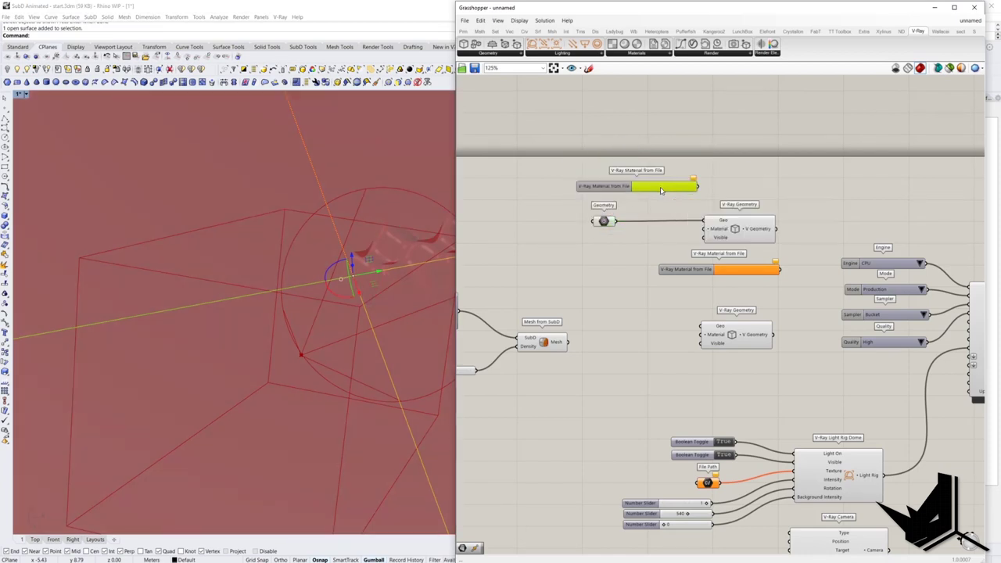
pyautogui.moveTo(684, 190); pyautogui.dragTo(678, 189)
pyautogui.moveTo(753, 268); pyautogui.dragTo(673, 301)
# Load Grid_02_10cm_ground white_DC.vrmat into the first V-Ray Material from File and connect it to the upper V-Ray Geometry's Material input
pyautogui.click(683, 190)
pyautogui.moveTo(679, 188); pyautogui.dragTo(585, 254)
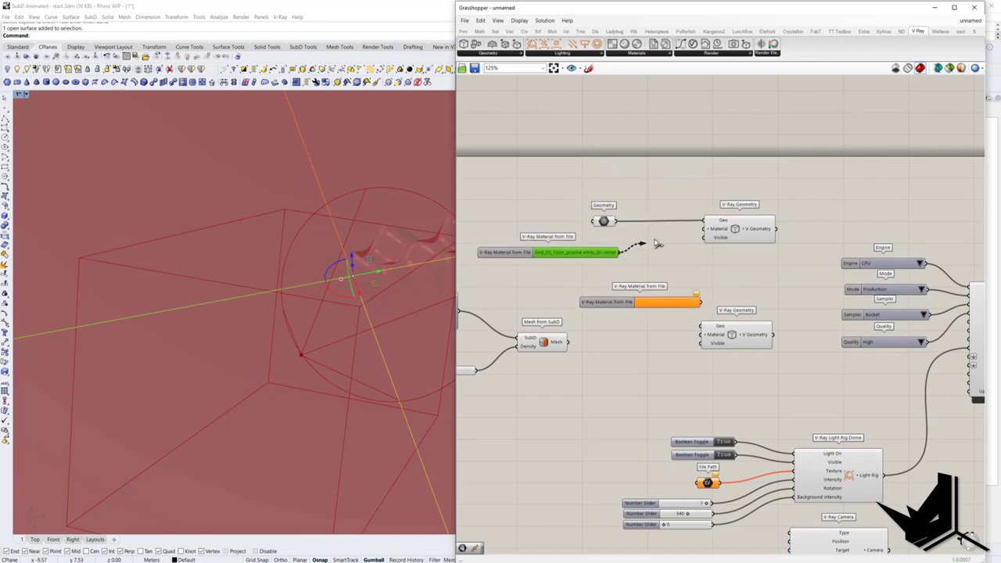
pyautogui.moveTo(658, 244); pyautogui.dragTo(701, 230)
pyautogui.moveTo(607, 254); pyautogui.dragTo(614, 243)
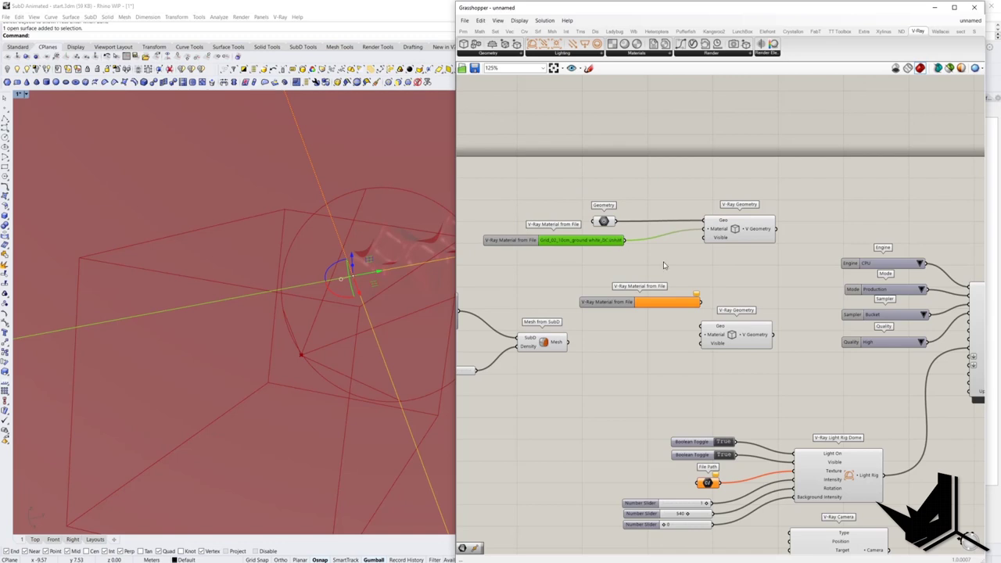
pyautogui.click(662, 265)
# Copy a True Boolean Toggle for each V-Ray Geometry component and connect the copies to their Visible inputs
pyautogui.click(703, 443)
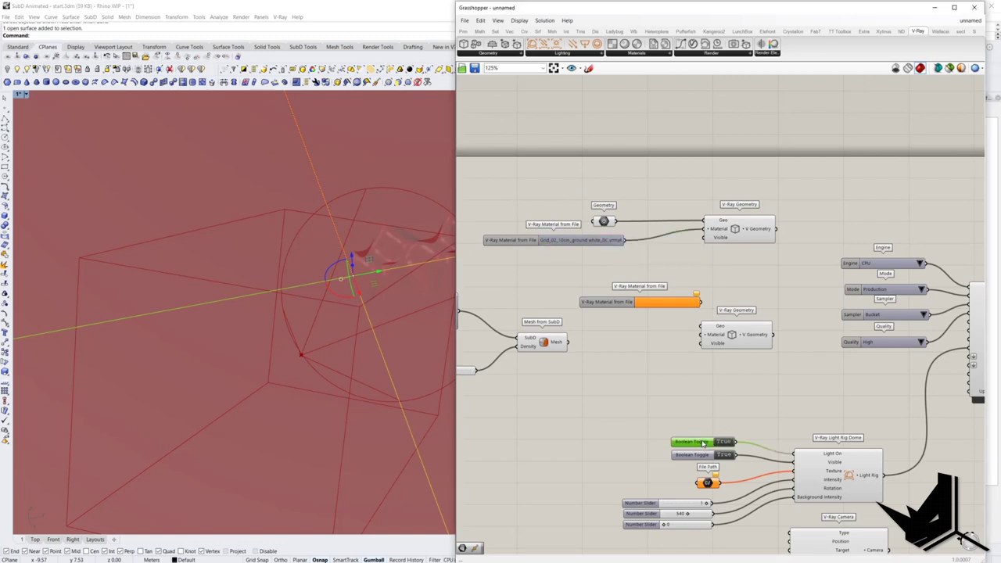
pyautogui.moveTo(703, 443); pyautogui.dragTo(703, 238)
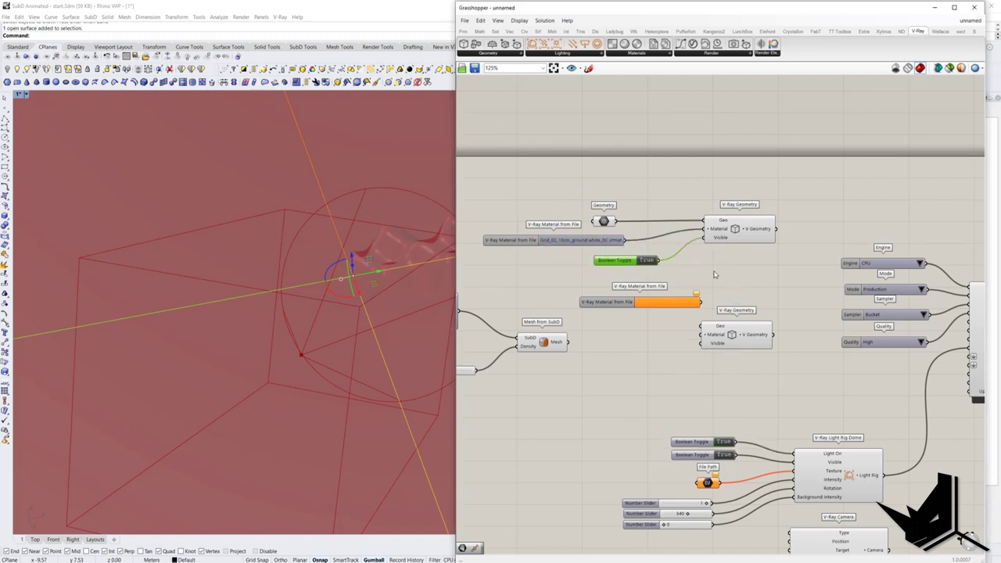
pyautogui.keyDown('alt'); pyautogui.moveTo(634, 264); pyautogui.dragTo(633, 364); pyautogui.keyUp('alt')
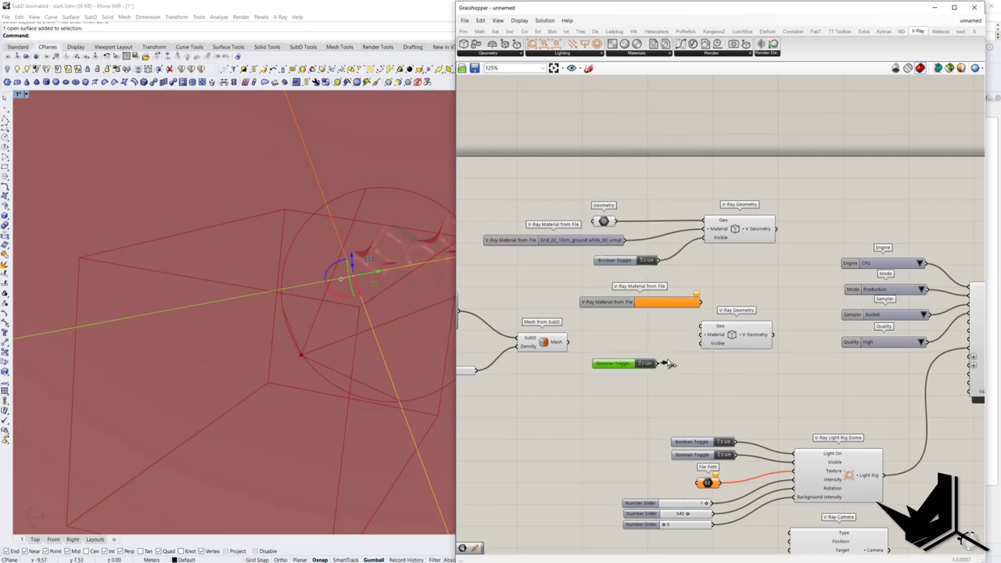
# Connect the second V-Ray Material from File to the lower V-Ray Geometry's Material input and place it in front of that component
pyautogui.click(681, 302)
pyautogui.moveTo(680, 302); pyautogui.dragTo(702, 335)
pyautogui.moveTo(627, 300)
pyautogui.mouseDown()
pyautogui.moveTo(636, 316)
pyautogui.moveTo(628, 306)
pyautogui.mouseUp()
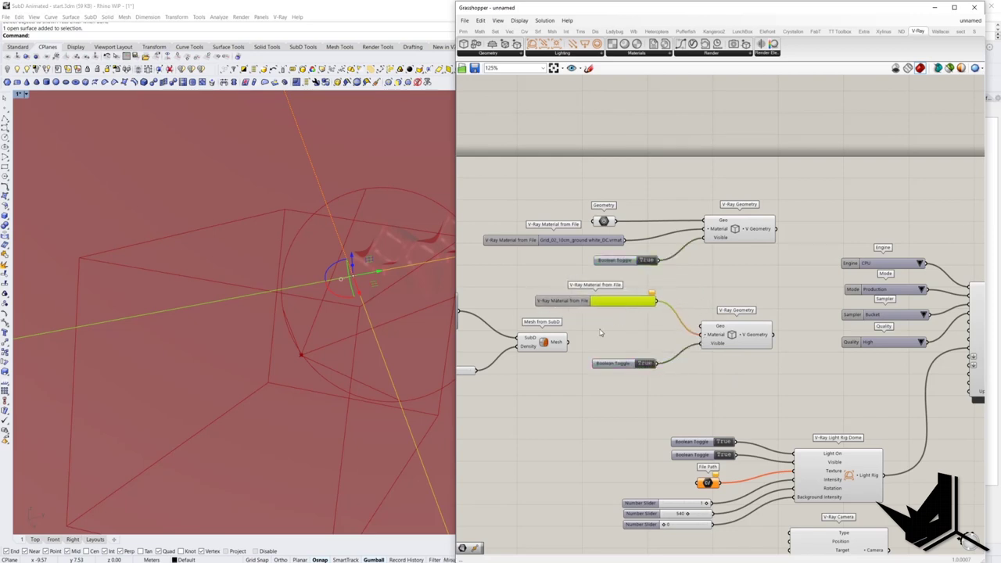
# Feed the Mesh from SubD output into the lower V-Ray Geometry's Geo input, regroup its components and load Red.vrmat as its material
pyautogui.moveTo(569, 342); pyautogui.dragTo(702, 327)
pyautogui.moveTo(629, 303); pyautogui.dragTo(649, 353)
pyautogui.moveTo(755, 387); pyautogui.dragTo(637, 333)
pyautogui.moveTo(706, 342); pyautogui.dragTo(744, 360)
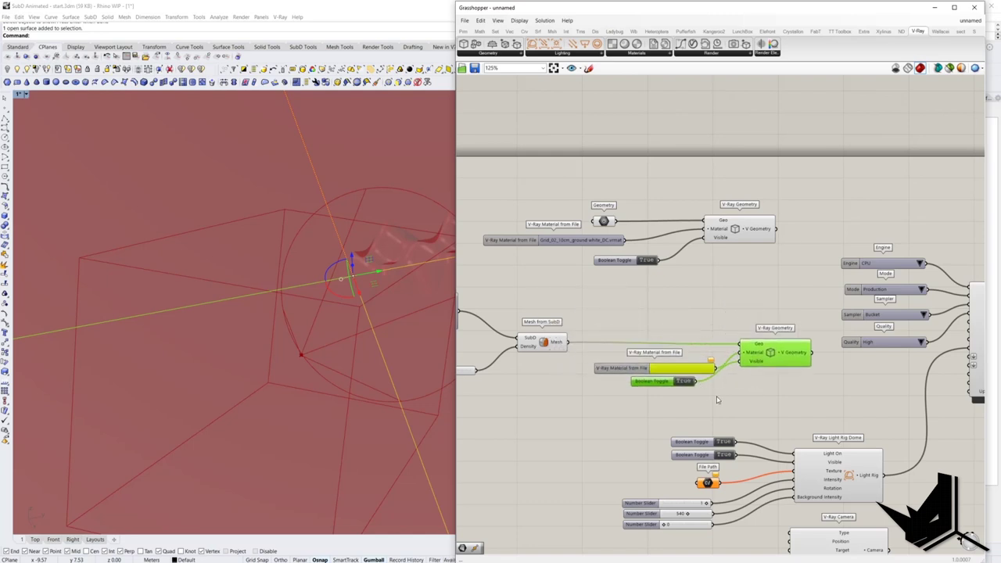
pyautogui.click(718, 398)
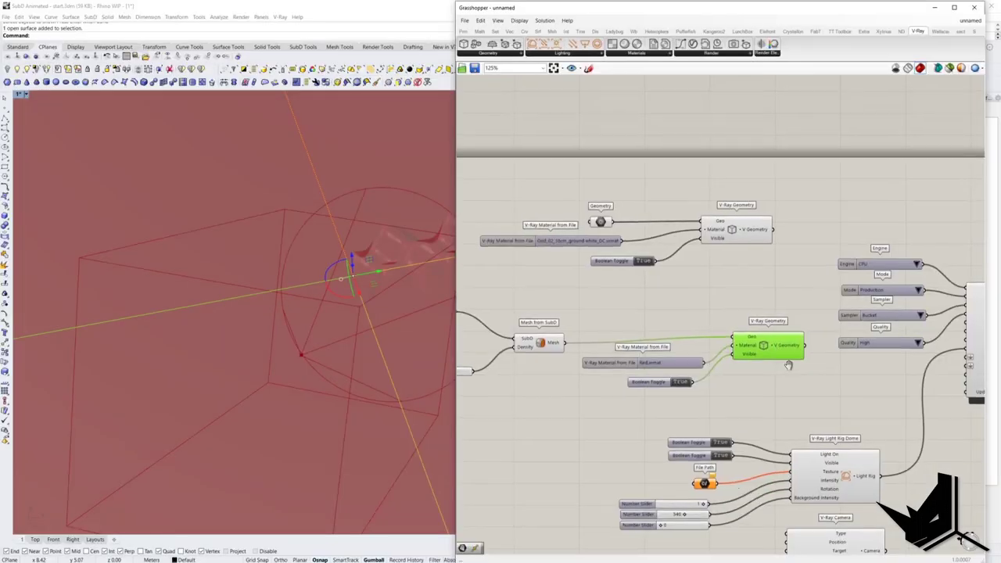
pyautogui.moveTo(704, 269); pyautogui.dragTo(664, 268, button='right')
# Move V-Ray Render farther from its settings lists and connect both V-Ray Geometry outputs to its V Geometry input
pyautogui.moveTo(932, 418); pyautogui.dragTo(797, 232)
pyautogui.moveTo(865, 270); pyautogui.dragTo(789, 264, button='right')
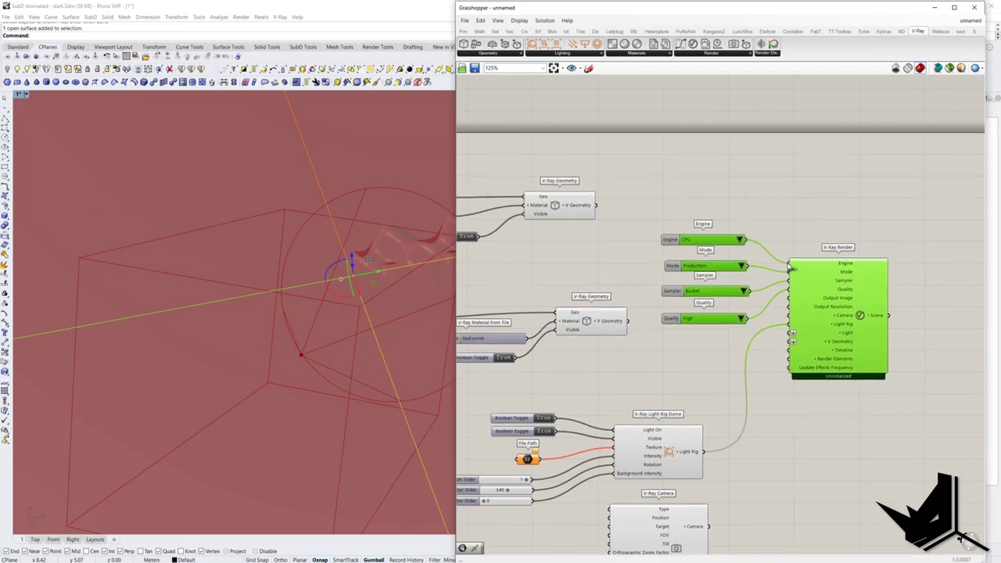
pyautogui.moveTo(826, 306); pyautogui.dragTo(887, 302)
pyautogui.click(657, 214)
pyautogui.moveTo(600, 207); pyautogui.dragTo(845, 338)
pyautogui.moveTo(631, 323); pyautogui.dragTo(849, 339)
# Assign an existing image file to the File Path parameter feeding the V-Ray Light Rig Dome's Texture input
pyautogui.moveTo(577, 416); pyautogui.dragTo(690, 391, button='right')
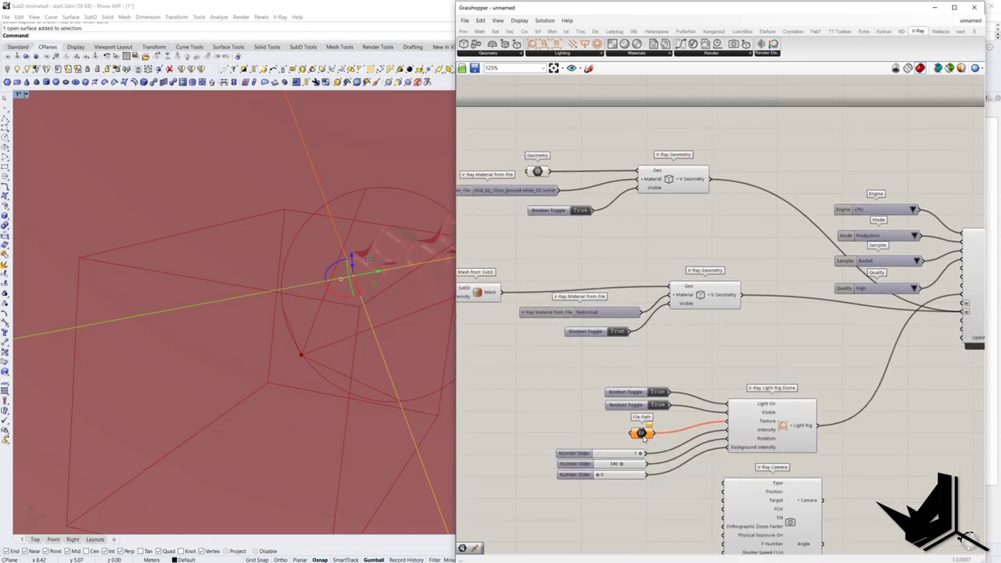
pyautogui.scroll(2, 646, 438)
pyautogui.rightClick(641, 429)
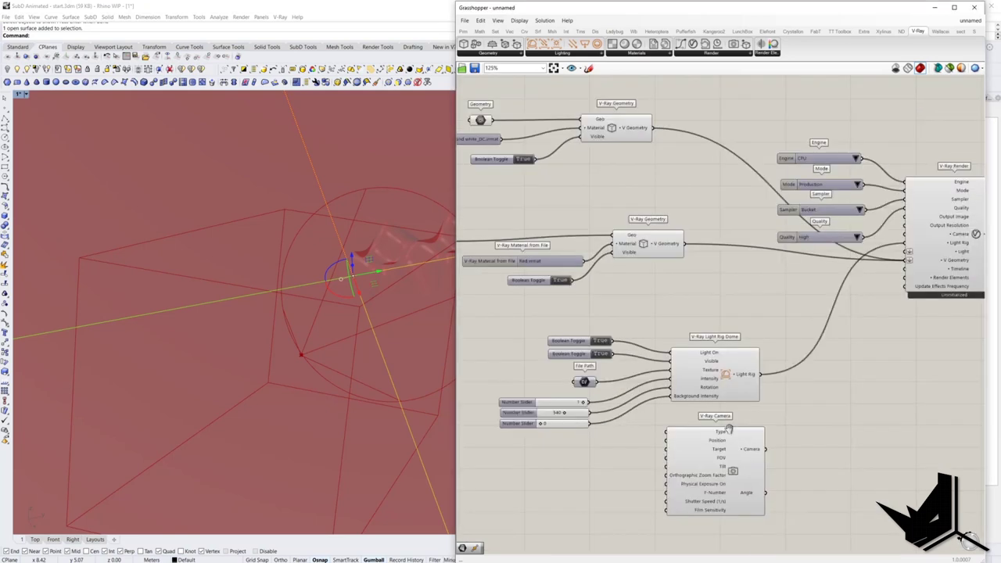
# Connect the V-Ray Camera output to the Camera input of V-Ray Render
pyautogui.moveTo(729, 429); pyautogui.dragTo(701, 423, button='right')
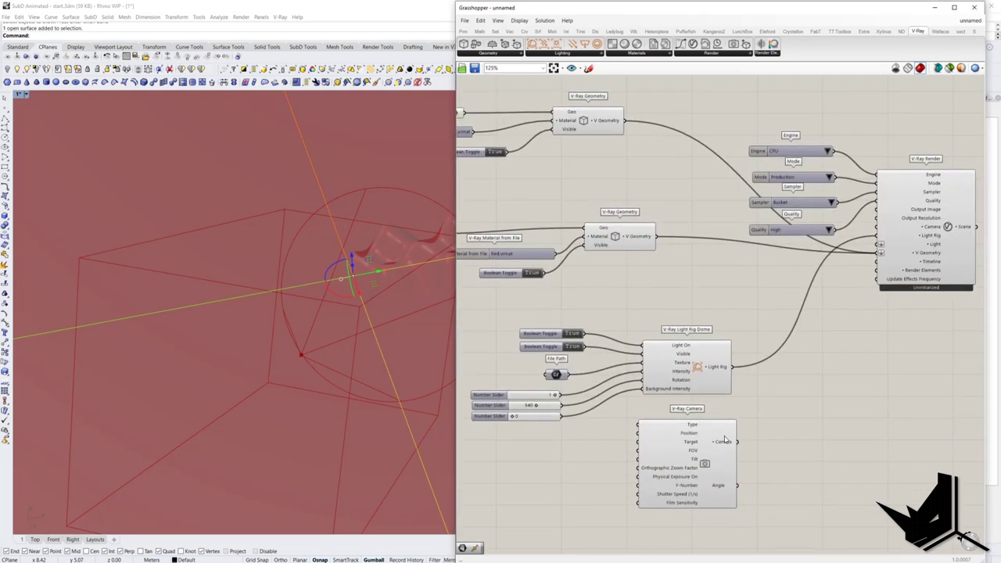
pyautogui.moveTo(738, 442); pyautogui.dragTo(825, 226)
pyautogui.scroll(-3, 691, 295)
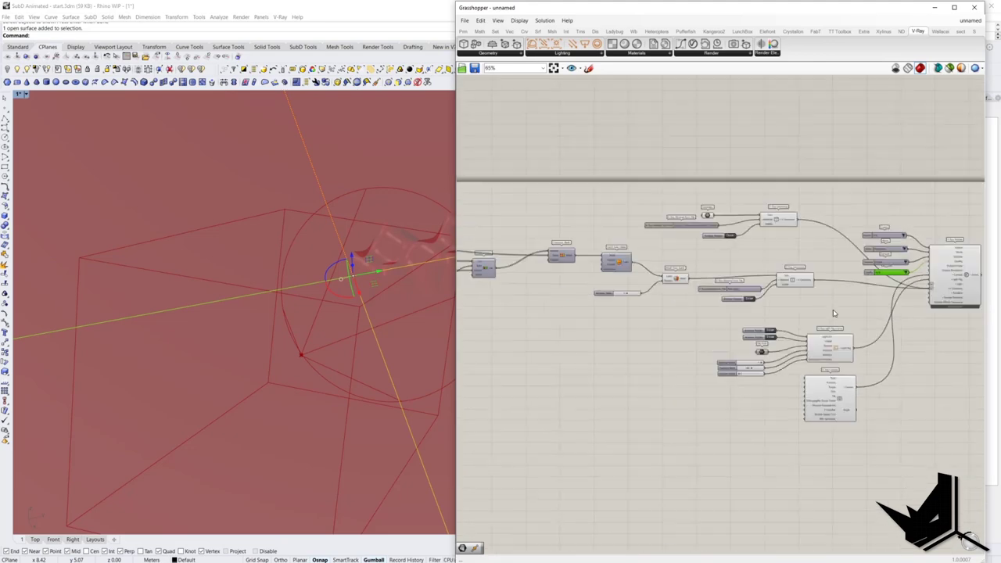
pyautogui.moveTo(884, 308); pyautogui.dragTo(755, 319, button='right')
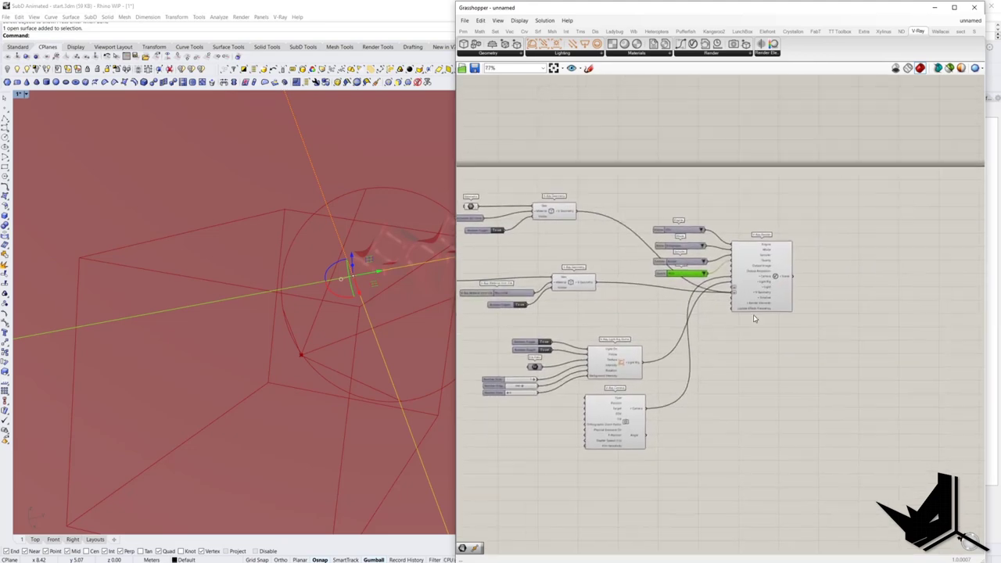
# Minimise Grasshopper and open the texture mapping properties of the large ground surface in Rhino
pyautogui.click(935, 7)
pyautogui.click(632, 223)
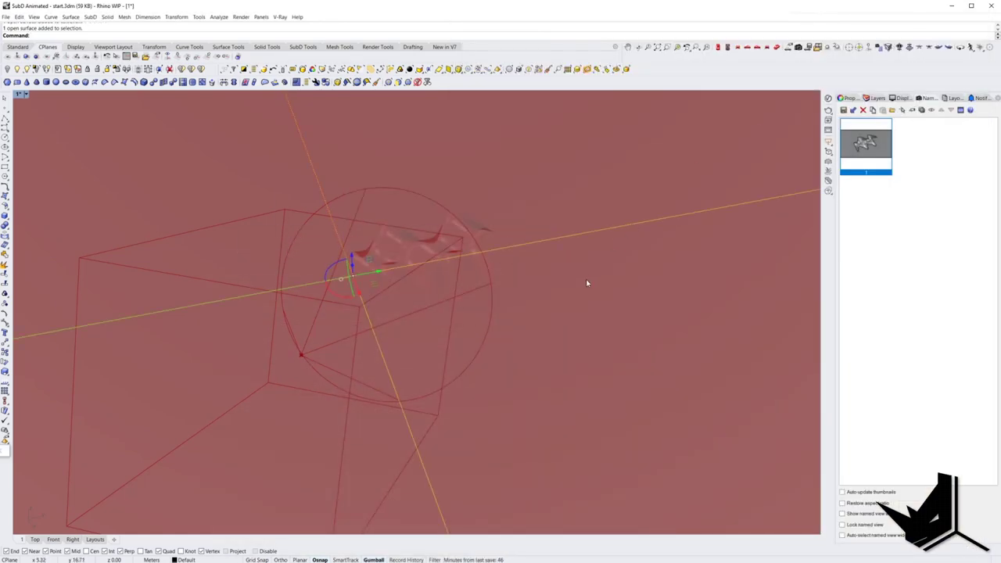
pyautogui.scroll(-10, 588, 280)
pyautogui.moveTo(639, 286); pyautogui.dragTo(651, 246, button='right')
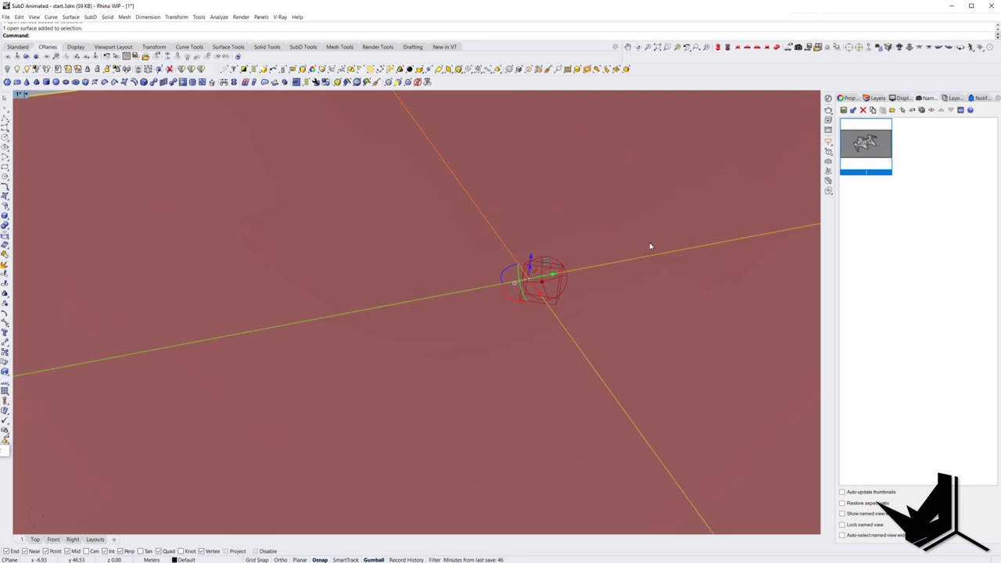
pyautogui.click(850, 99)
pyautogui.click(871, 110)
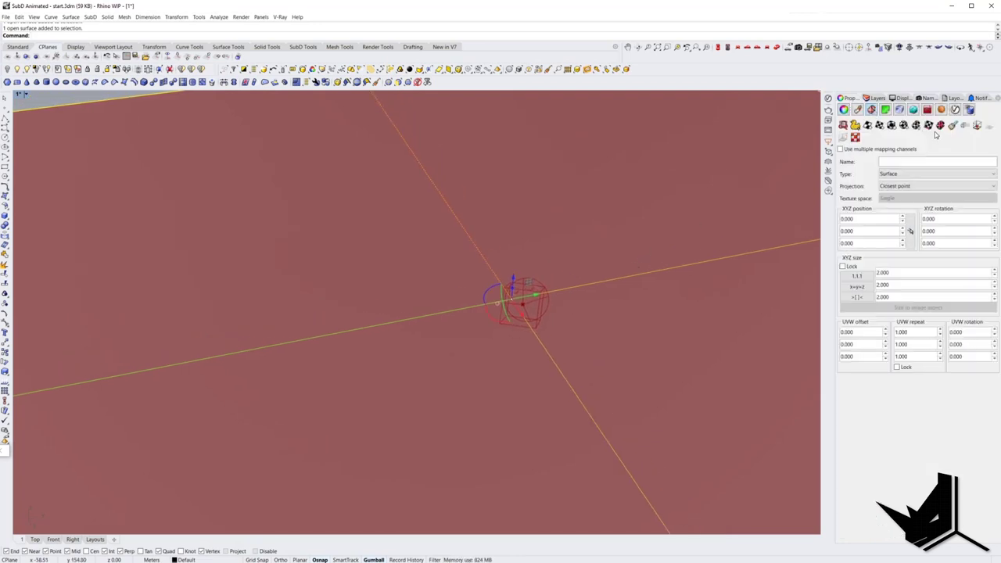
# Apply a capped box mapping of 7.5 × 7.5 × 7.5 m to the ground surface
pyautogui.click(893, 126)
pyautogui.click(632, 280)
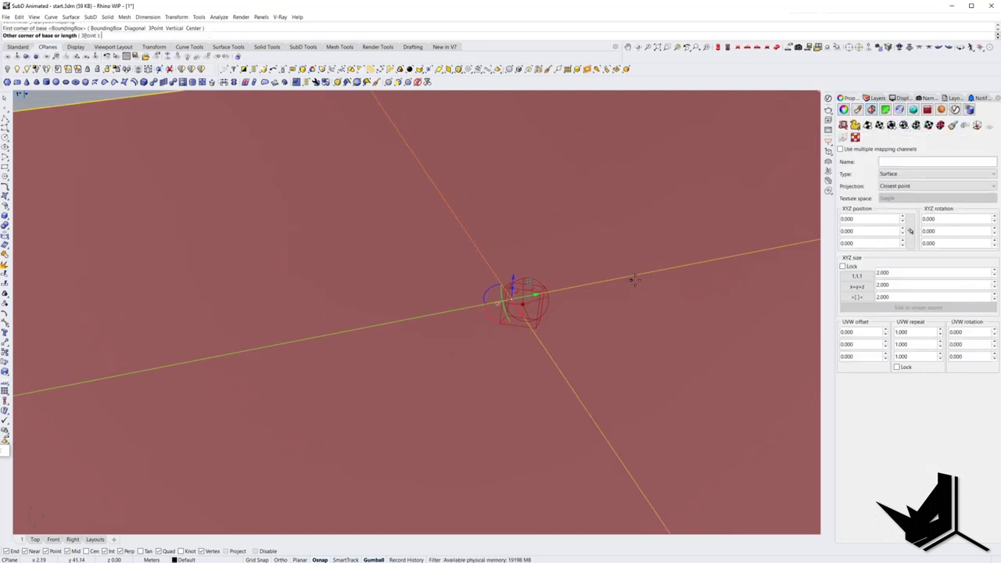
pyautogui.write('7.5')
pyautogui.press('Return')
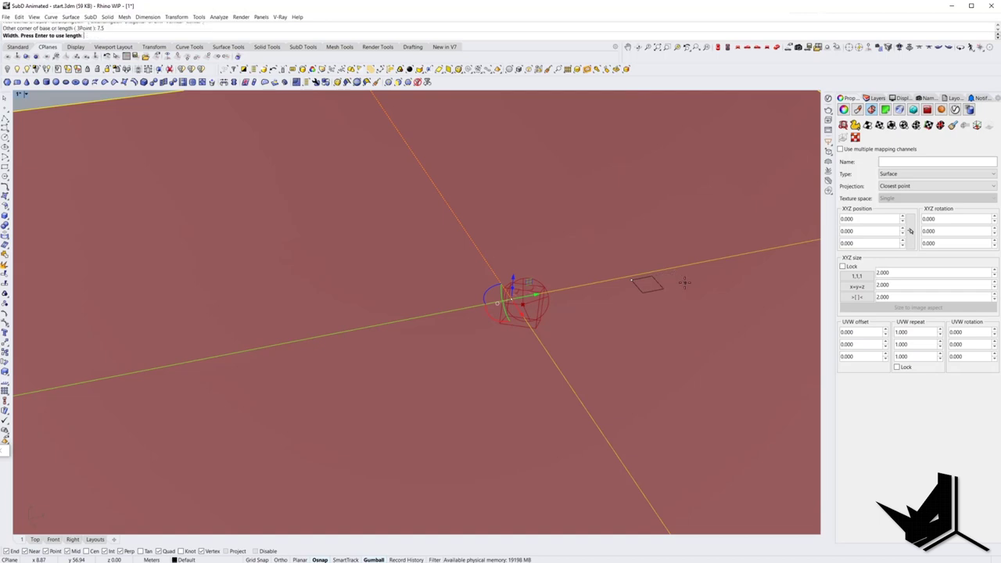
pyautogui.press('Return')
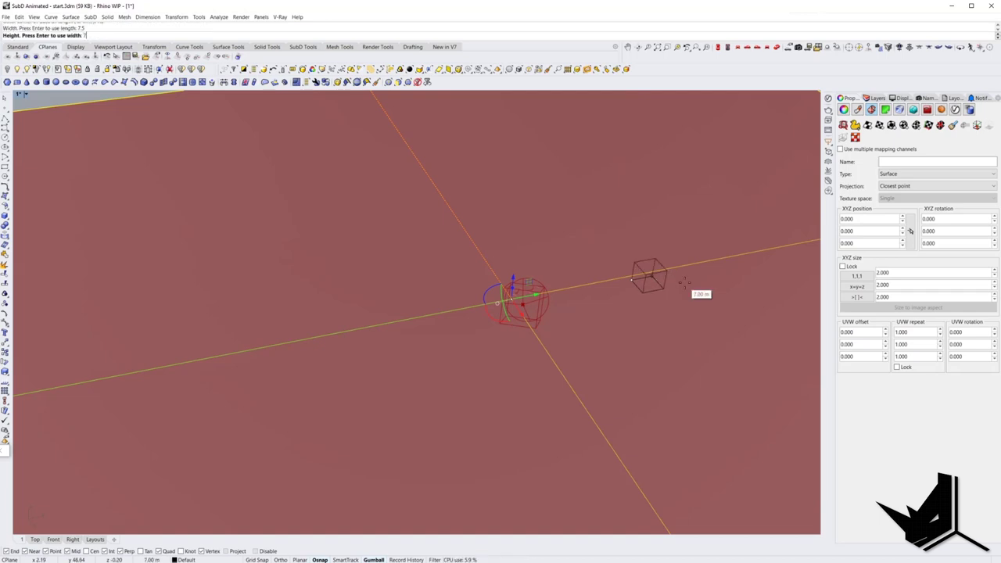
pyautogui.press('Return')
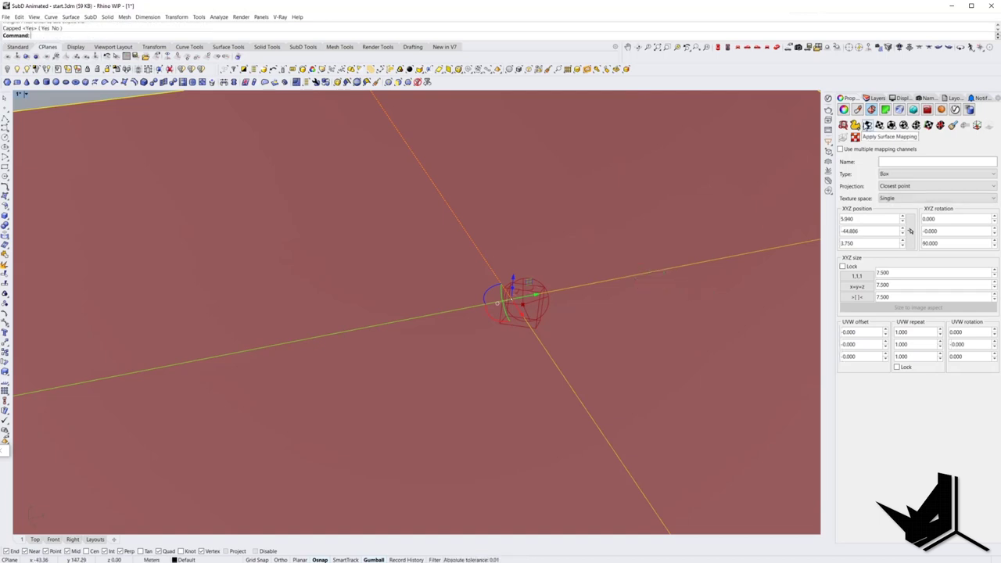
# Return to Grasshopper and run a test render from V-Ray Render, stopping it and minimising the frame buffer
pyautogui.write('Grasshopper')
pyautogui.press('Return')
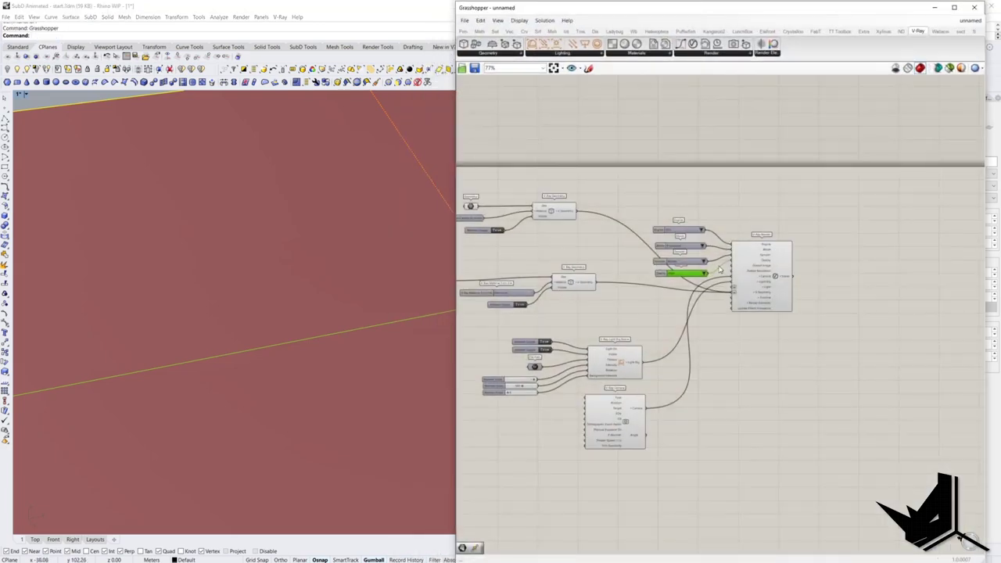
pyautogui.click(776, 278)
pyautogui.rightClick(776, 277)
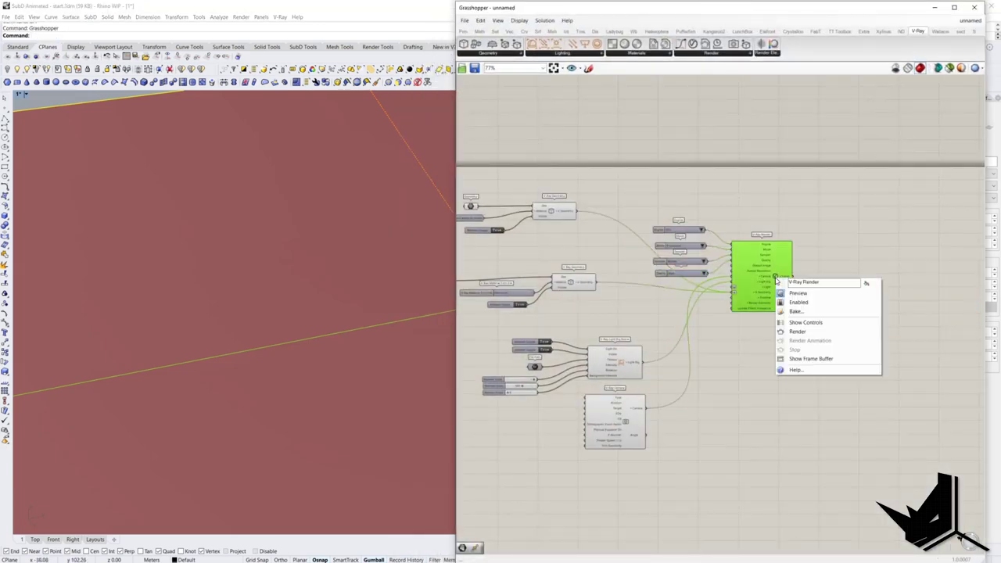
pyautogui.click(806, 334)
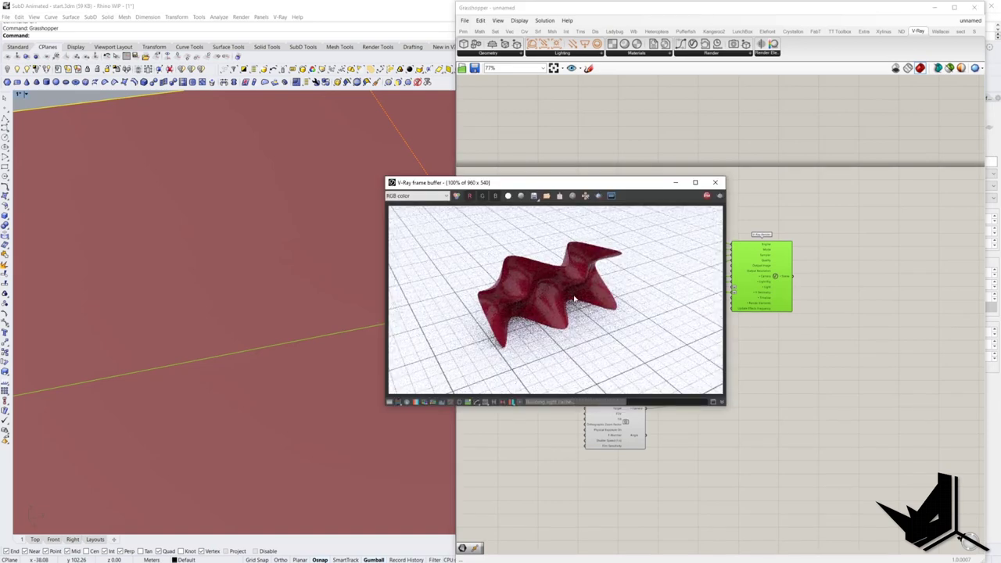
pyautogui.click(707, 196)
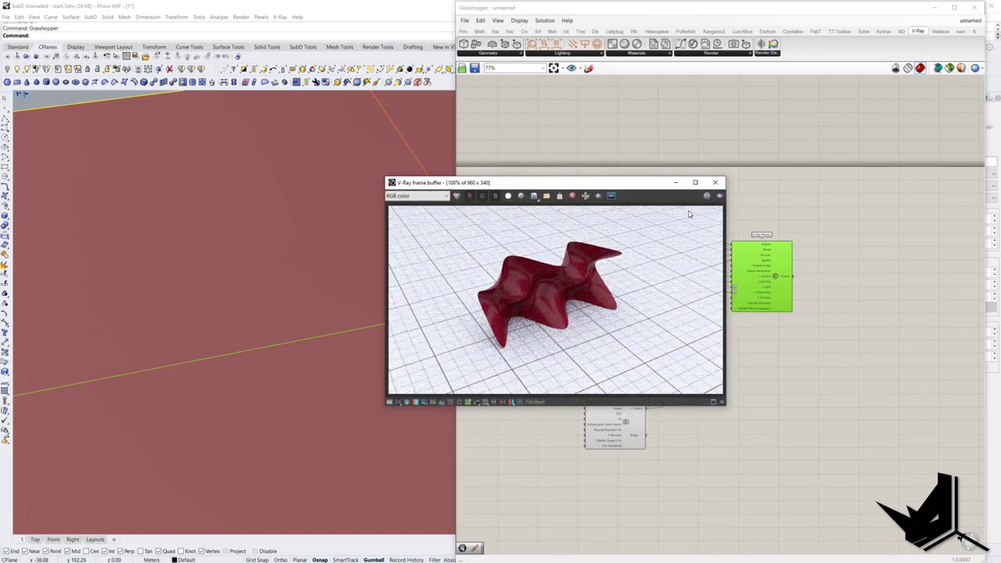
pyautogui.click(677, 182)
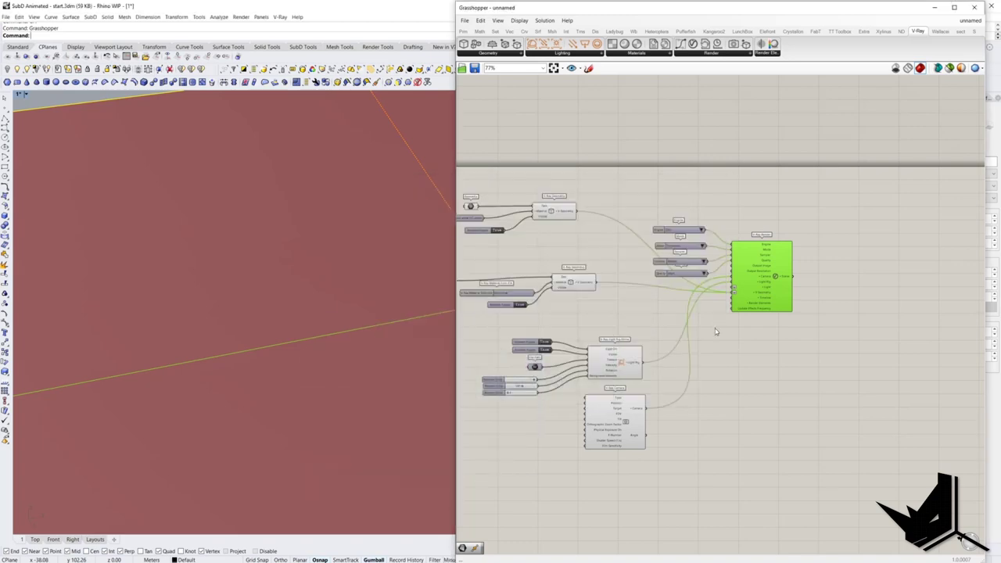
# Review the V-Ray definition's wiring and examine the V-Ray Render inputs, including the unconnected Timeline input
pyautogui.moveTo(673, 327); pyautogui.dragTo(811, 343, button='right')
pyautogui.scroll(-3, 811, 343)
pyautogui.scroll(-3, 781, 334)
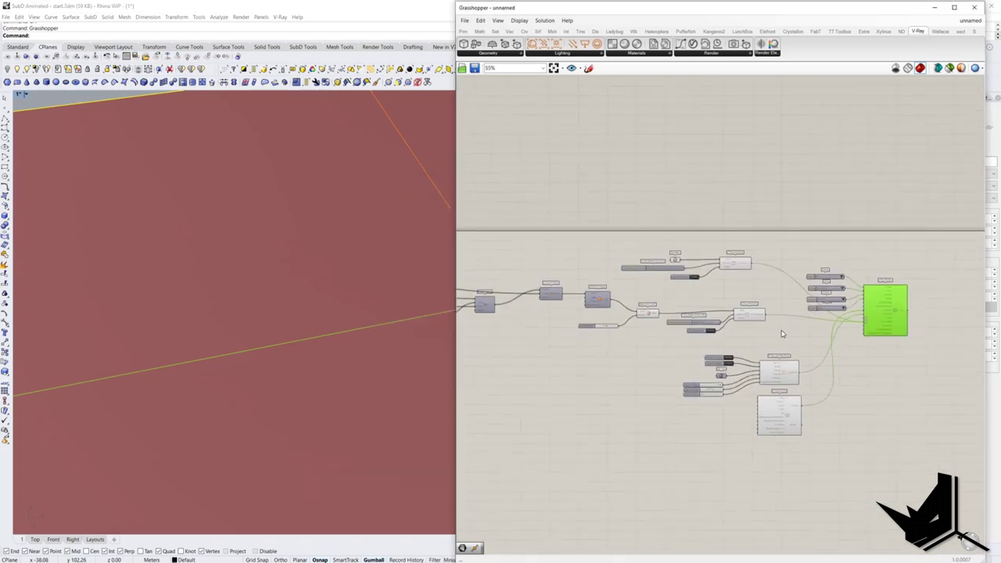
pyautogui.moveTo(870, 325); pyautogui.dragTo(827, 351, button='right')
pyautogui.scroll(4, 852, 339)
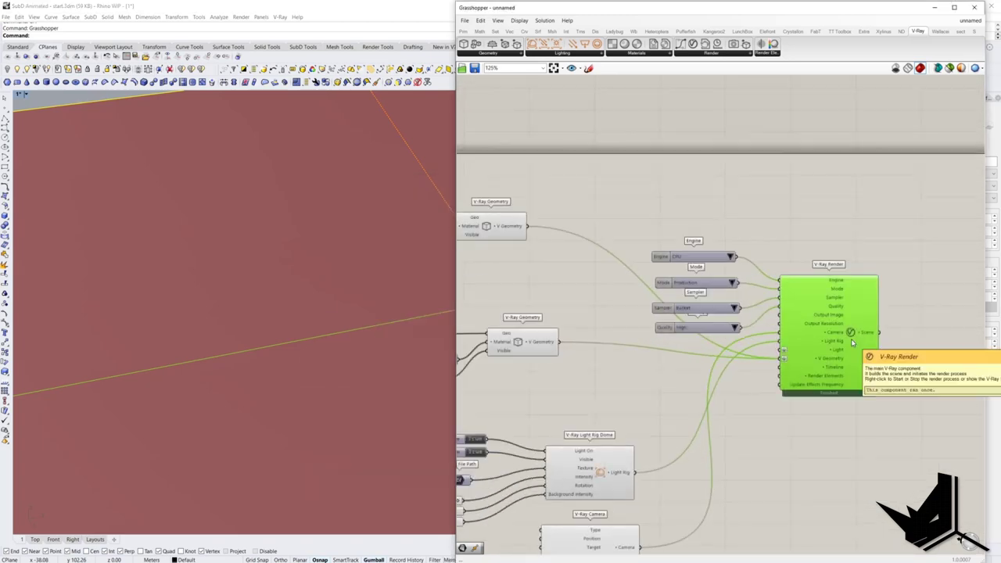
pyautogui.scroll(-2, 852, 338)
pyautogui.moveTo(702, 349); pyautogui.dragTo(816, 360, button='right')
pyautogui.moveTo(661, 364); pyautogui.dragTo(835, 373, button='right')
pyautogui.moveTo(788, 352); pyautogui.dragTo(625, 330, button='right')
pyautogui.moveTo(853, 358); pyautogui.dragTo(816, 360, button='right')
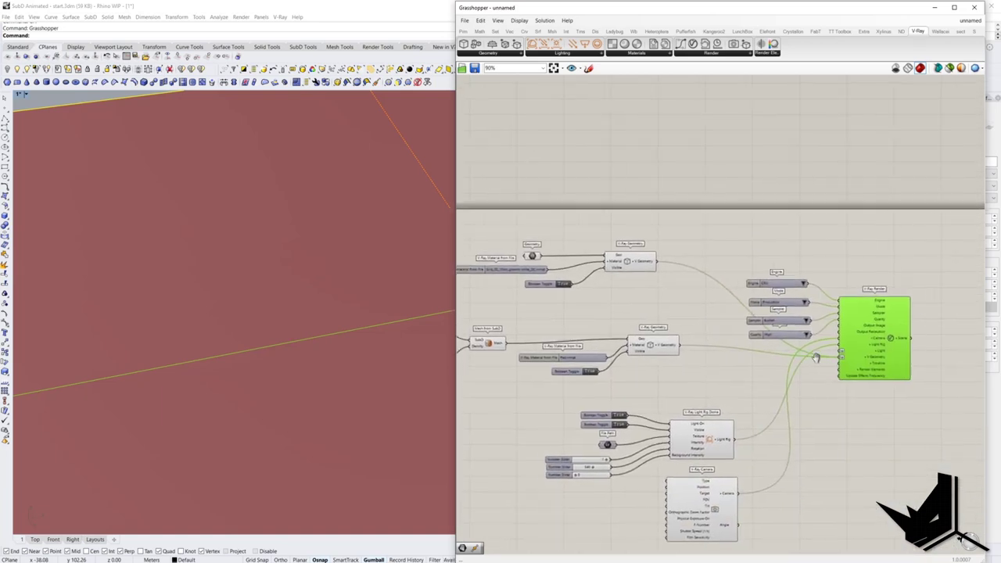
pyautogui.scroll(4, 863, 364)
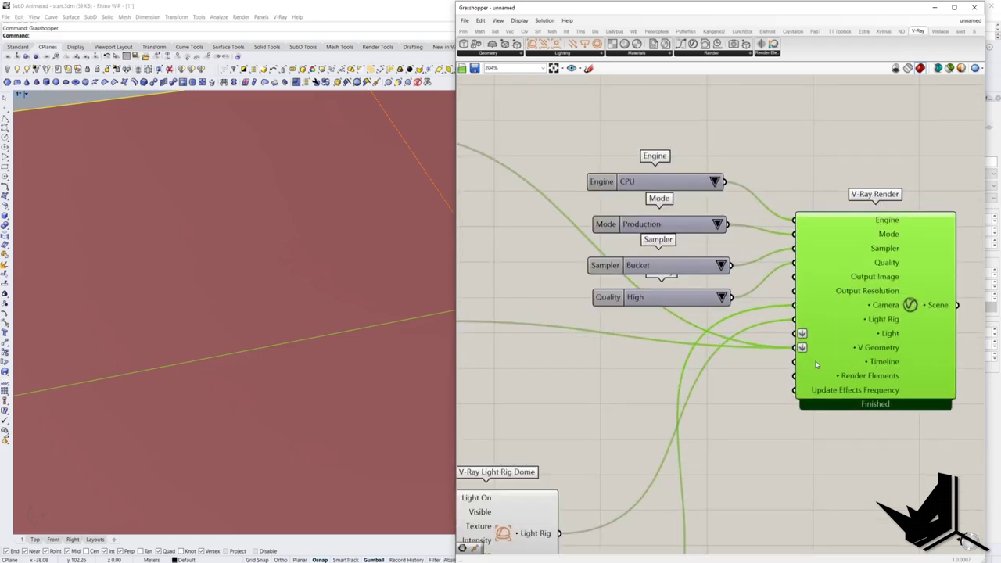
pyautogui.scroll(-8, 834, 368)
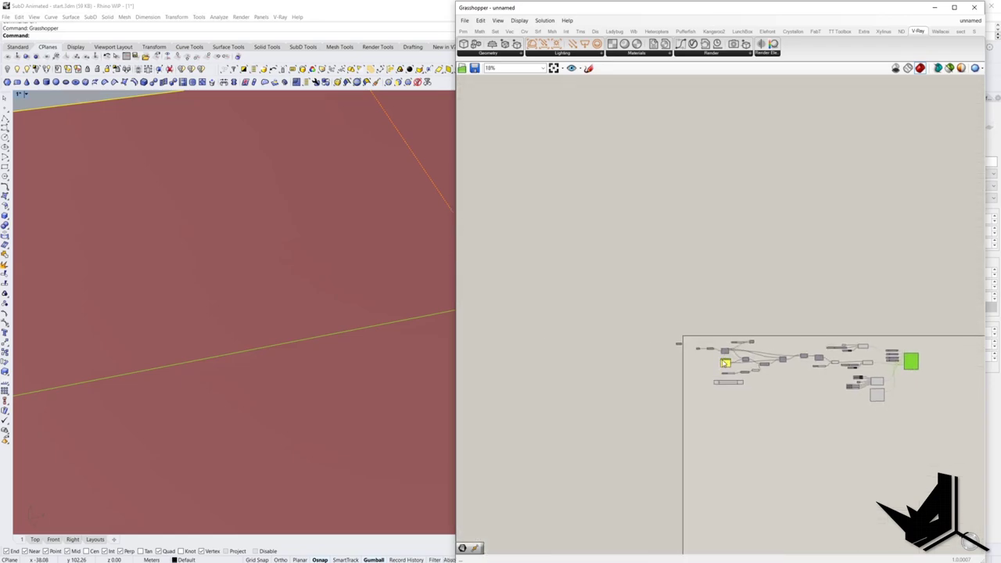
# Locate the V-Ray Timeline component below the Unit X group and examine its inputs, outputs and description
pyautogui.scroll(10, 686, 380)
pyautogui.click(630, 385)
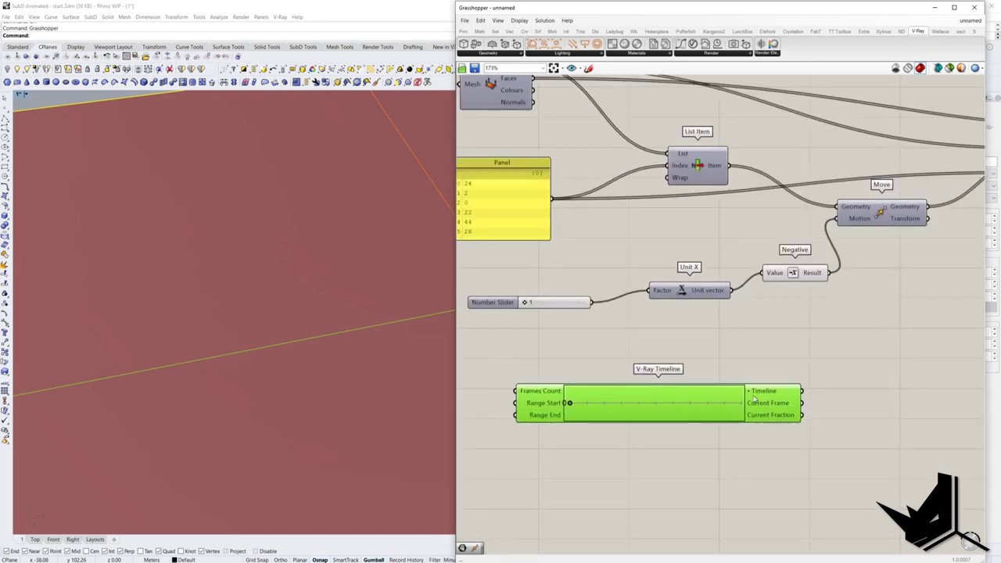
pyautogui.scroll(-4, 755, 382)
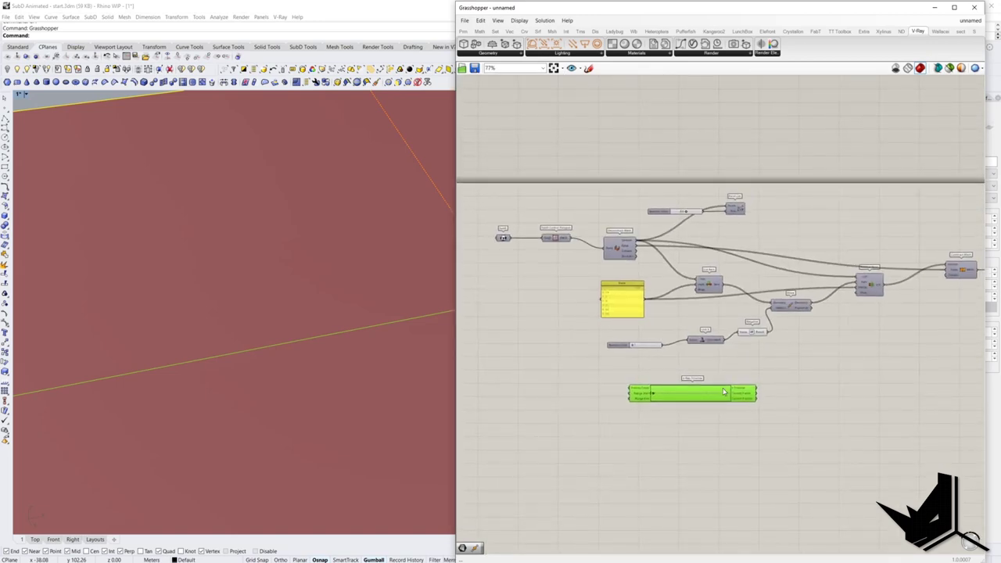
pyautogui.scroll(4, 633, 366)
pyautogui.scroll(-2, 697, 368)
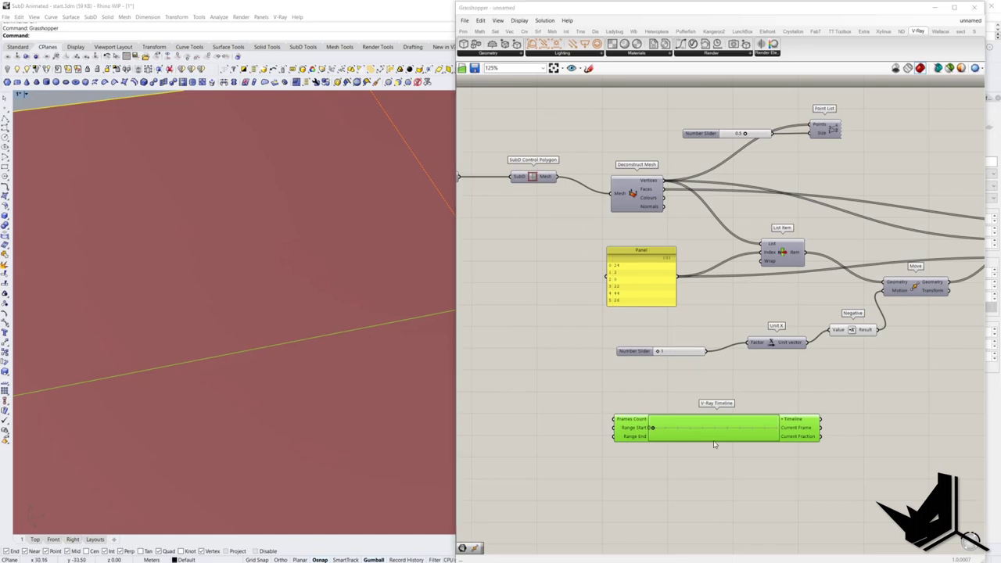
pyautogui.moveTo(691, 446); pyautogui.dragTo(653, 436, button='right')
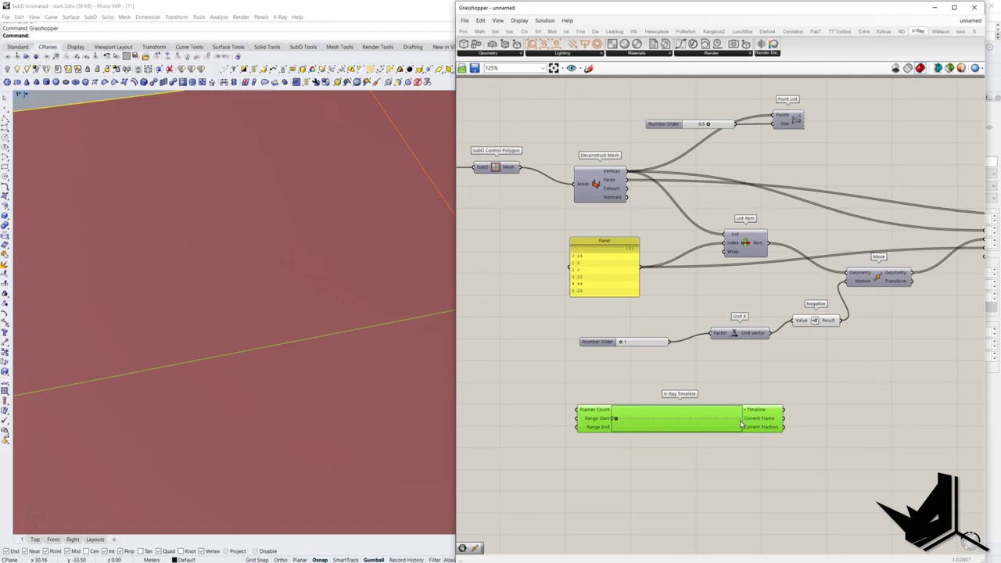
pyautogui.moveTo(741, 424)
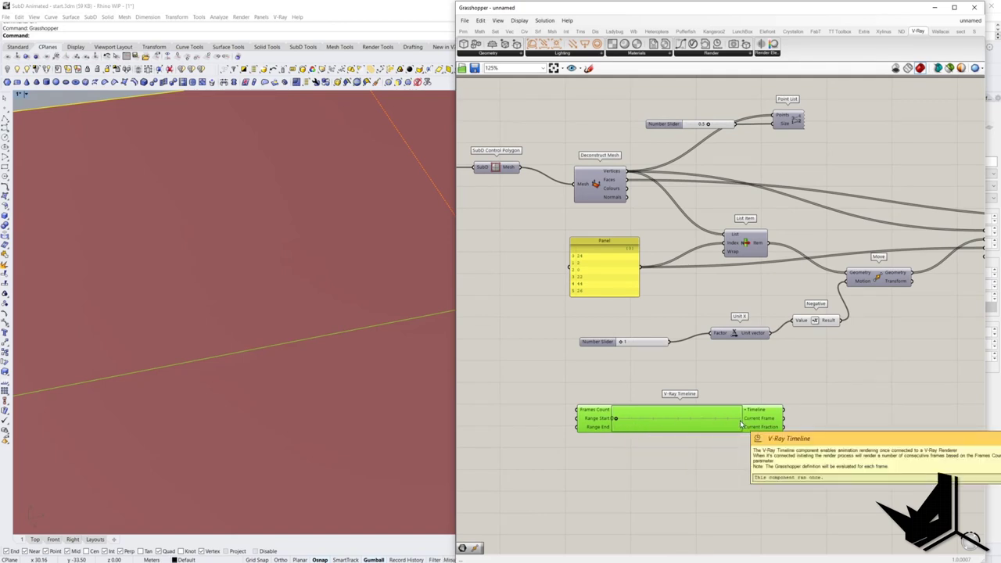
# Set the V-Ray Timeline's Frames Count to 90 and shift the component beneath the index panel and Unit X slider
pyautogui.rightClick(596, 410)
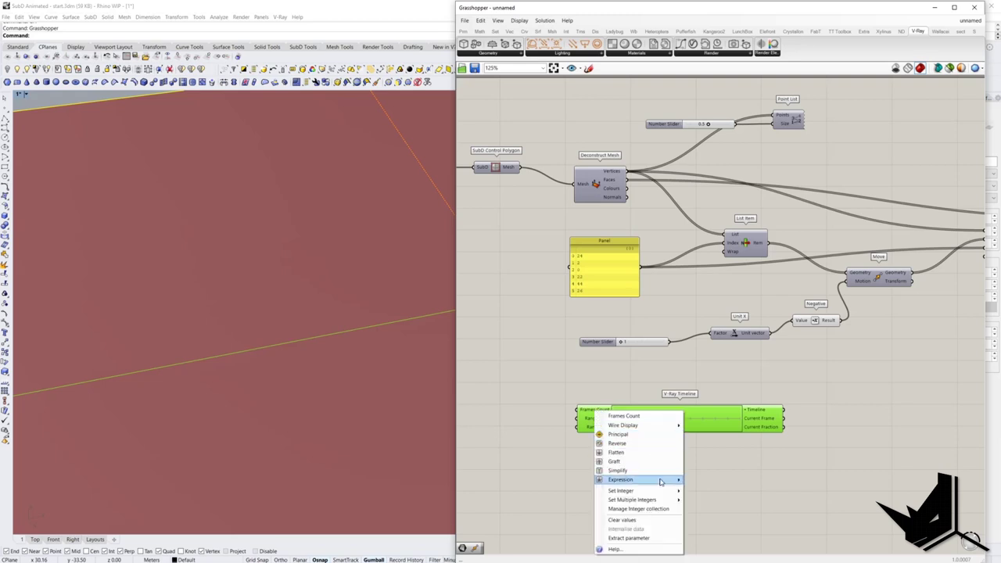
pyautogui.moveTo(662, 491)
pyautogui.doubleClick(708, 491)
pyautogui.write('60')
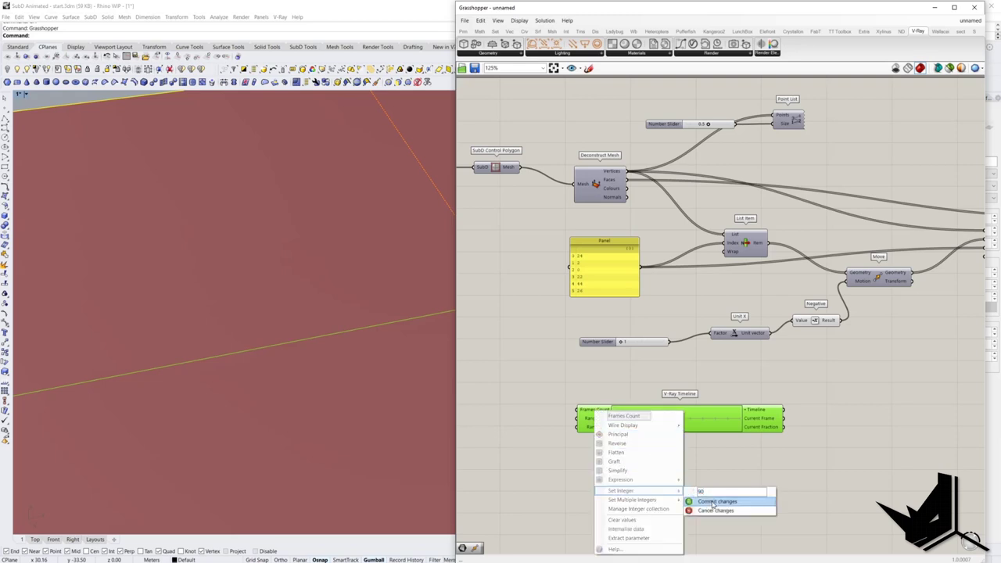
pyautogui.click(714, 502)
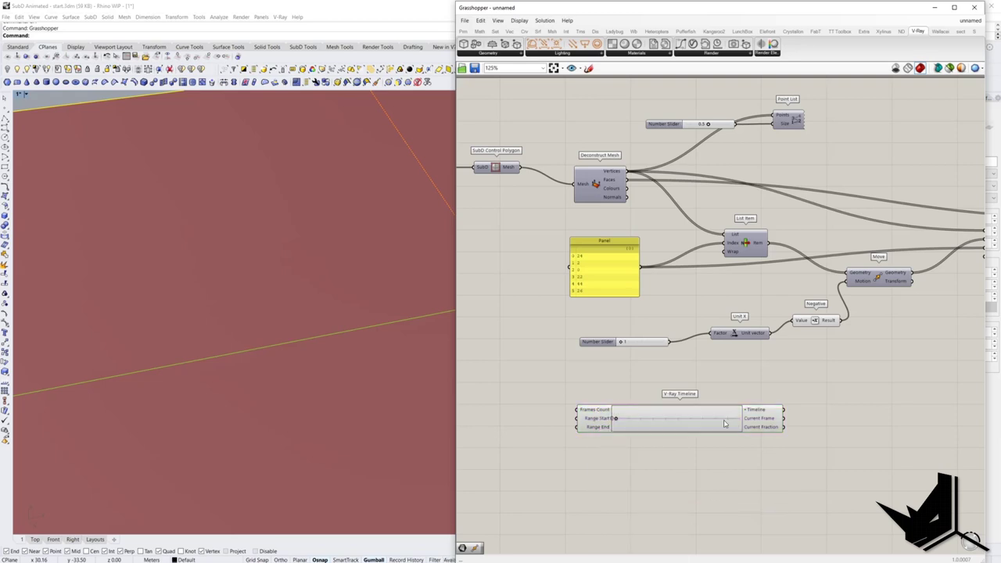
pyautogui.moveTo(682, 424); pyautogui.dragTo(587, 422)
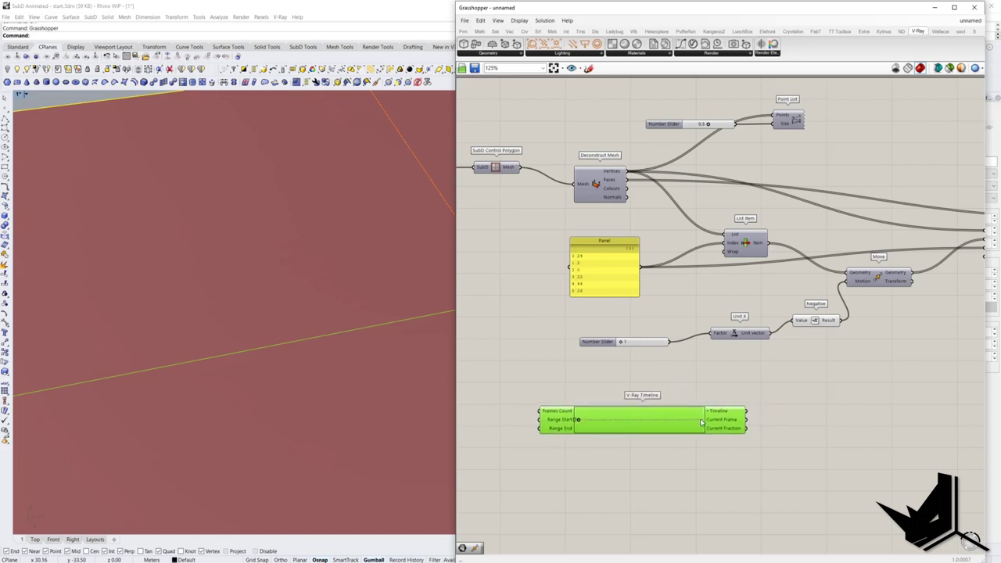
pyautogui.moveTo(702, 422); pyautogui.dragTo(621, 427)
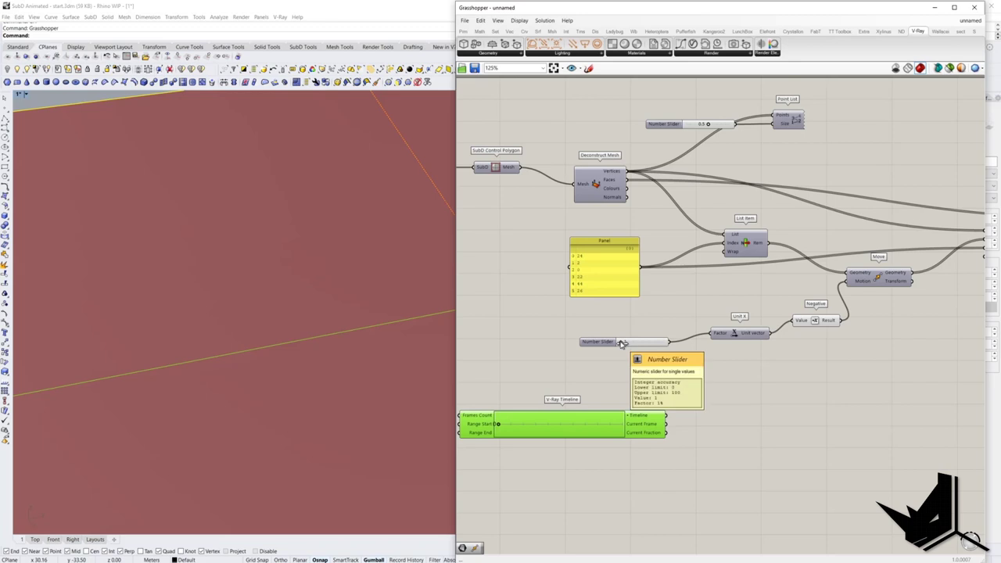
# Test the Unit X number slider at 15 and 11 while viewing how strongly the SubD form deforms
pyautogui.keyDown('shift'); pyautogui.moveTo(306, 344); pyautogui.dragTo(258, 343, button='right'); pyautogui.keyUp('shift')
pyautogui.scroll(-6, 176, 346)
pyautogui.scroll(15, 260, 342)
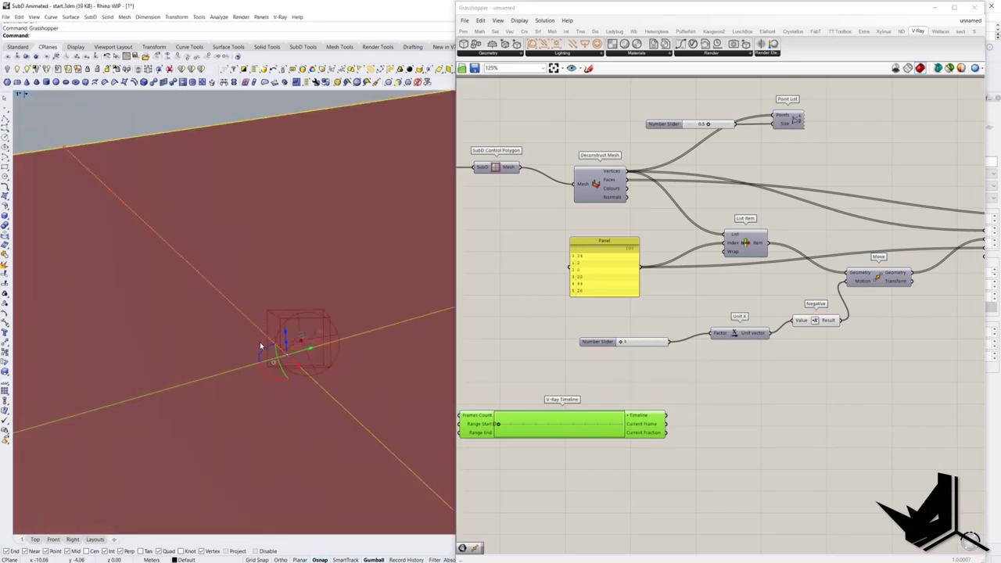
pyautogui.scroll(2, 365, 370)
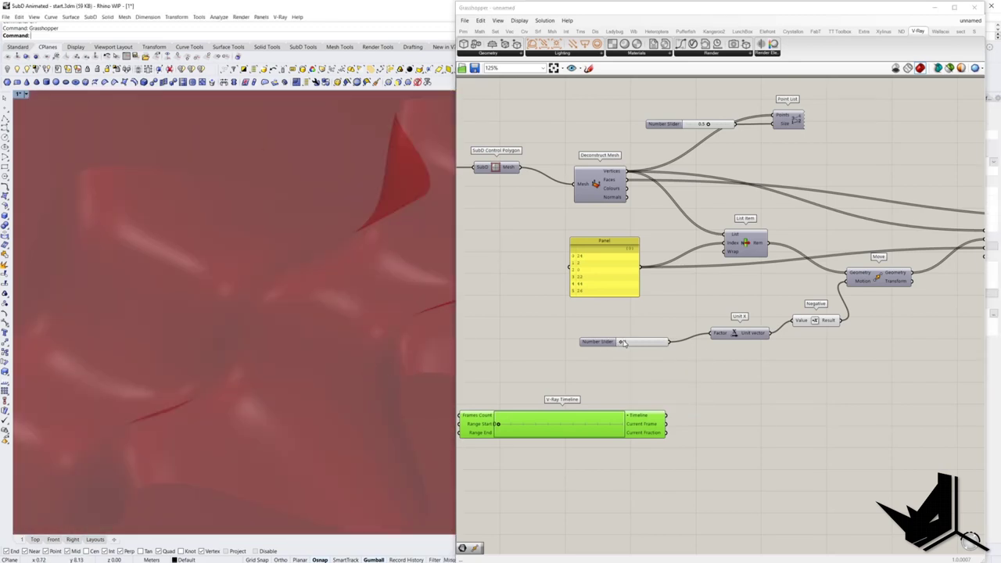
pyautogui.moveTo(624, 343)
pyautogui.mouseDown()
pyautogui.moveTo(637, 342)
pyautogui.moveTo(626, 342)
pyautogui.mouseUp()
pyautogui.scroll(-5, 313, 351)
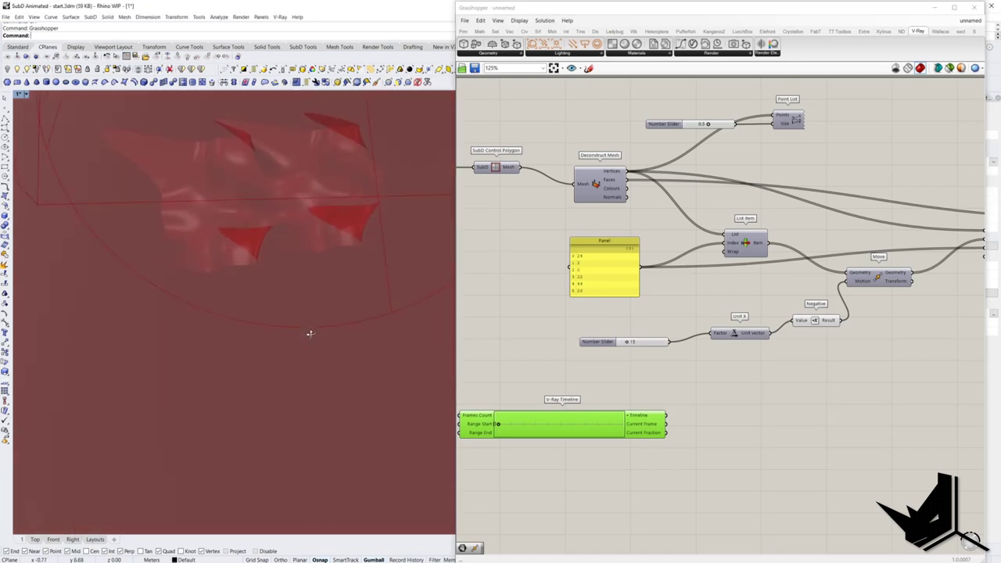
pyautogui.moveTo(310, 334); pyautogui.dragTo(313, 344, button='right')
pyautogui.moveTo(626, 347); pyautogui.dragTo(627, 345)
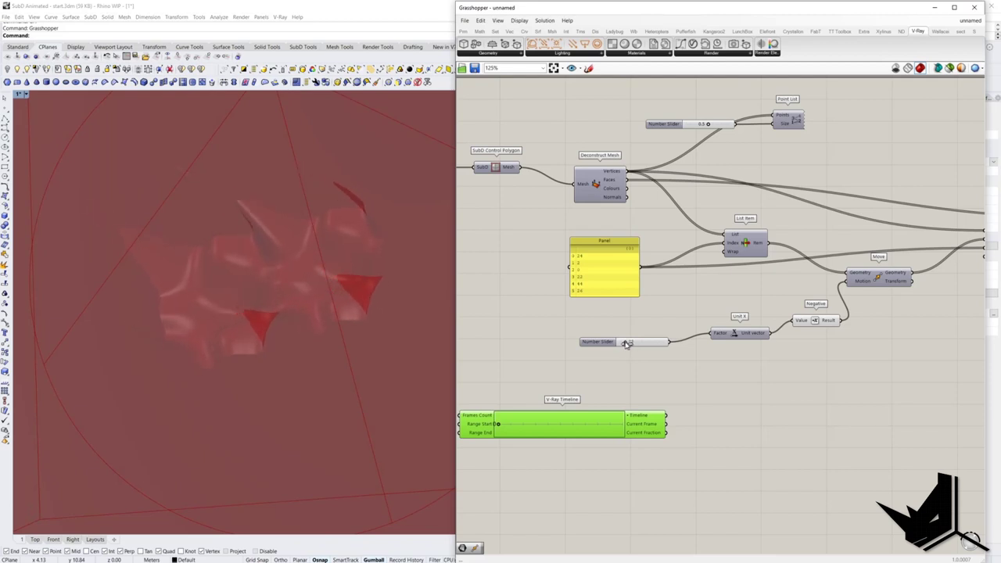
pyautogui.click(358, 335)
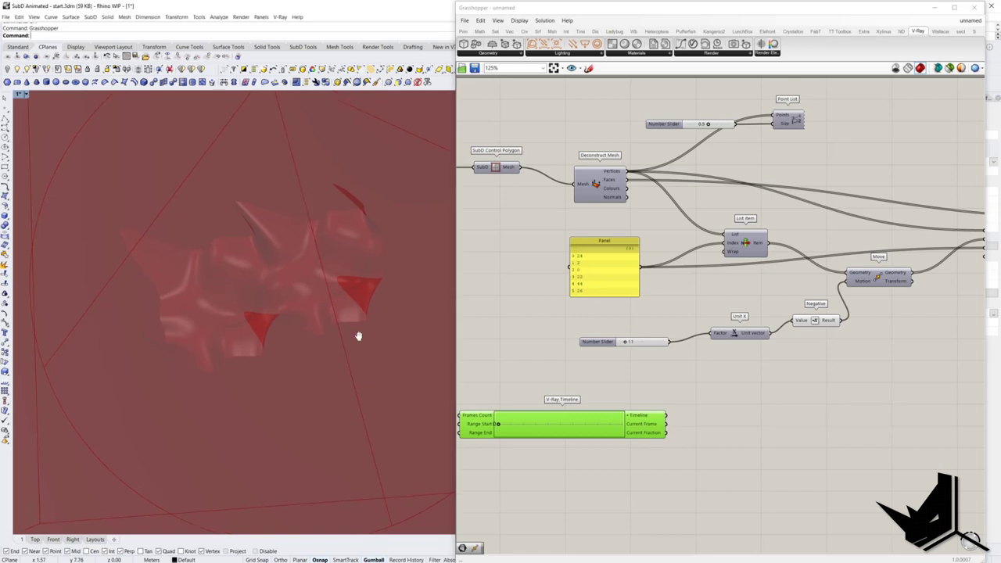
pyautogui.scroll(3, 329, 332)
pyautogui.scroll(-4, 332, 336)
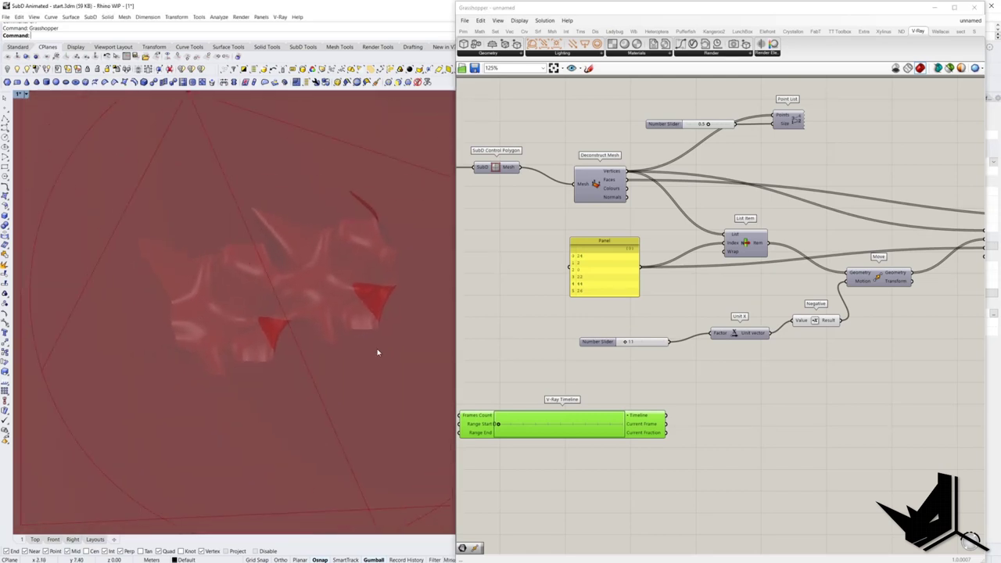
pyautogui.middleClick(649, 357)
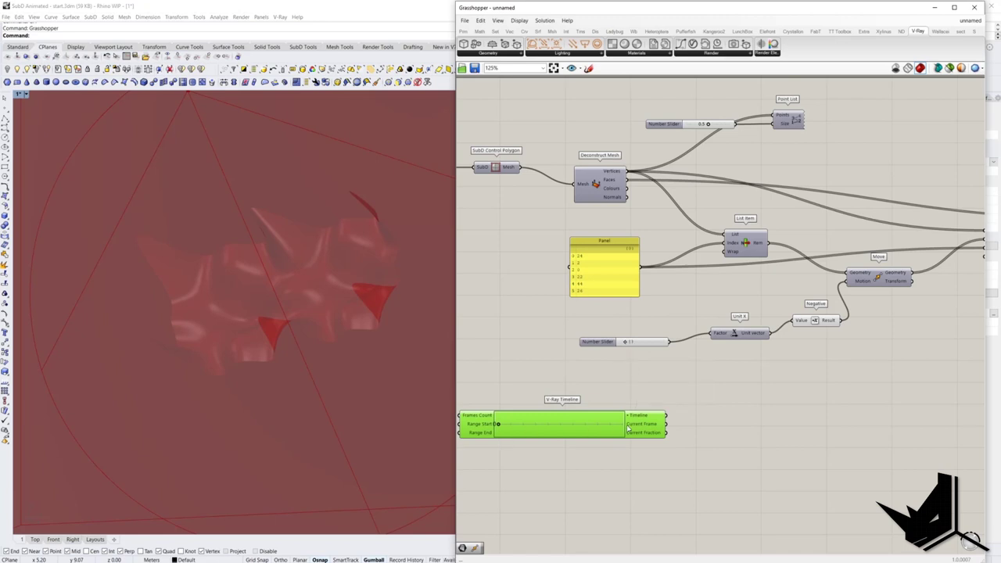
# Add a Remap Numbers component beside the V-Ray Timeline and wire the timeline's Current Frame output into its Value input
pyautogui.moveTo(627, 428)
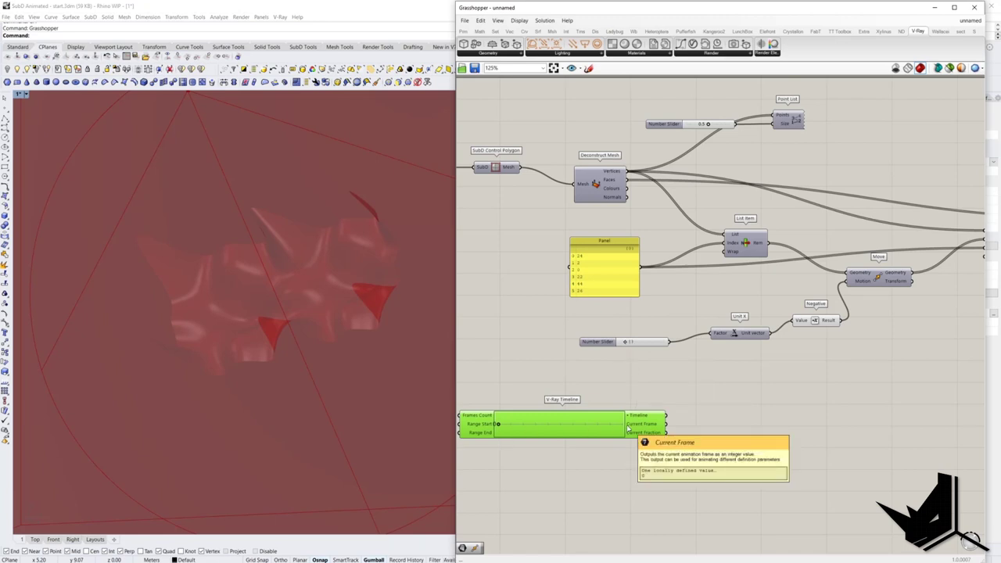
pyautogui.click(746, 458)
pyautogui.moveTo(718, 441); pyautogui.dragTo(722, 401, button='right')
pyautogui.doubleClick(732, 414)
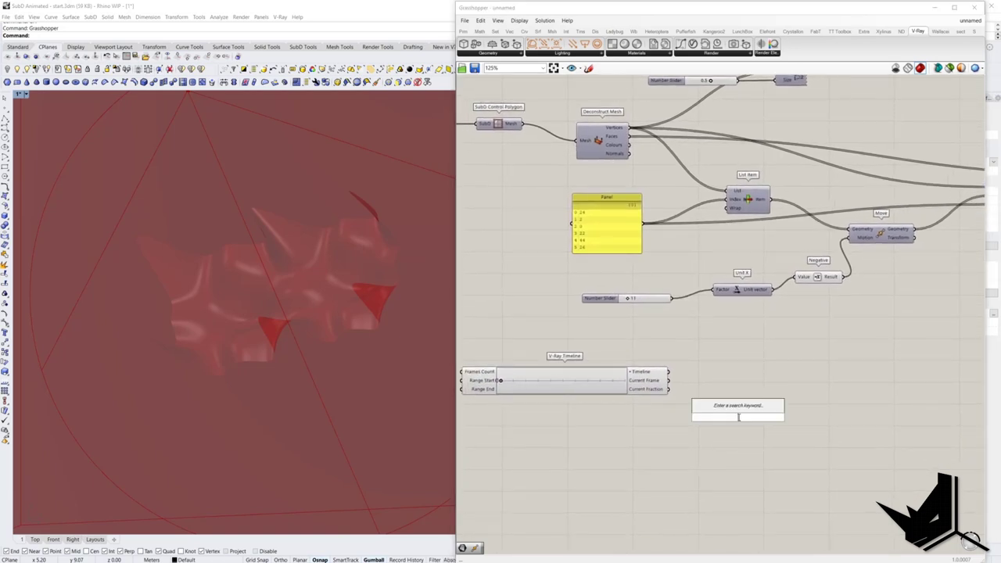
pyautogui.write('remap')
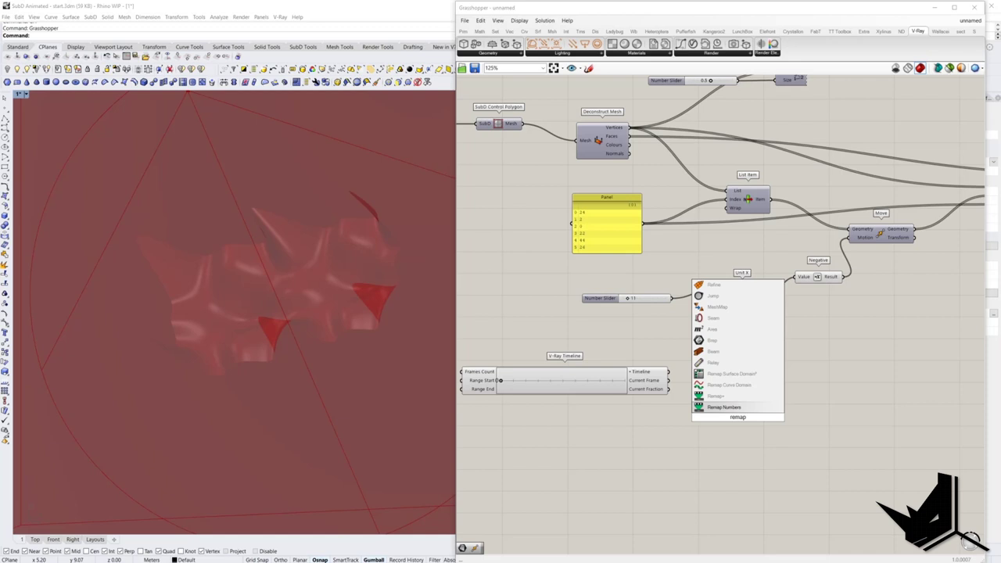
pyautogui.click(728, 407)
pyautogui.moveTo(753, 432); pyautogui.dragTo(752, 433)
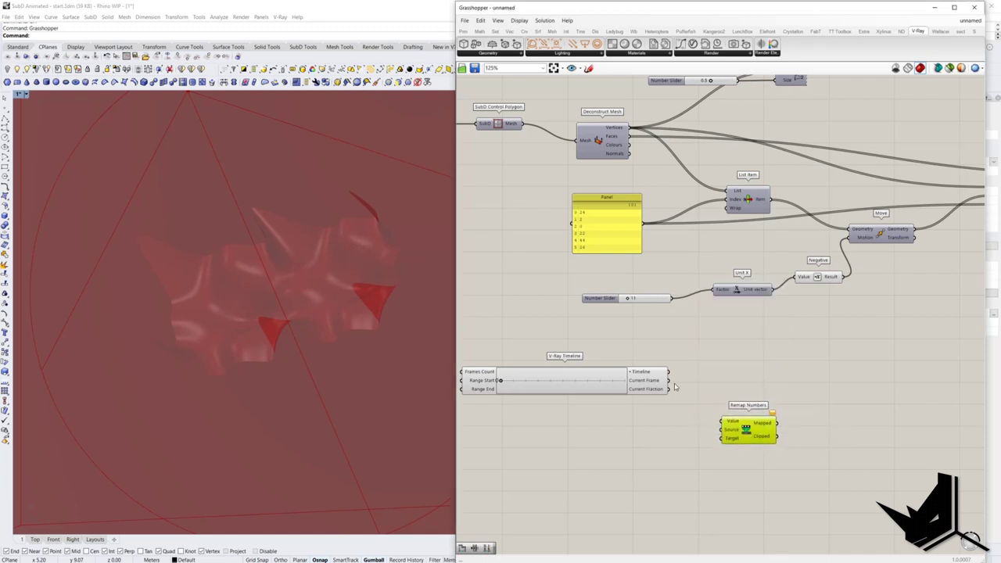
pyautogui.moveTo(670, 383); pyautogui.dragTo(722, 423)
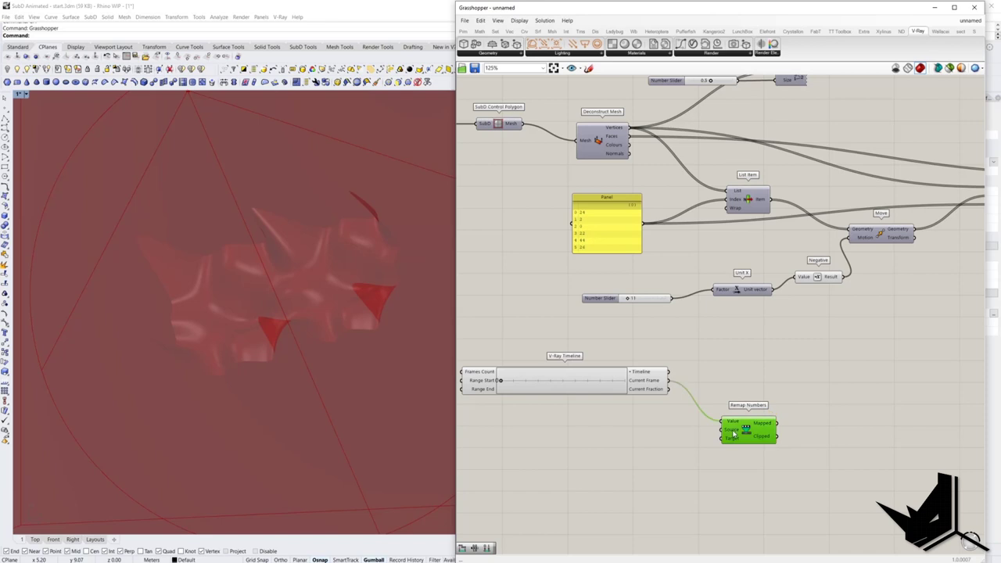
# Create a panel containing "0 to 89", shrink it and connect it to the Source input of Remap Numbers
pyautogui.click(616, 438)
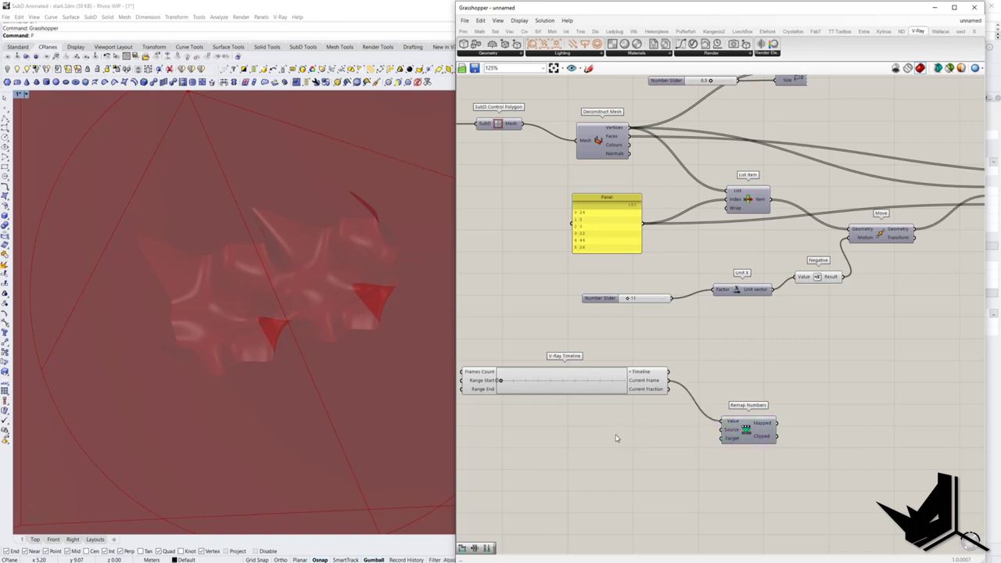
pyautogui.doubleClick(617, 439)
pyautogui.write('panel')
pyautogui.press('Return')
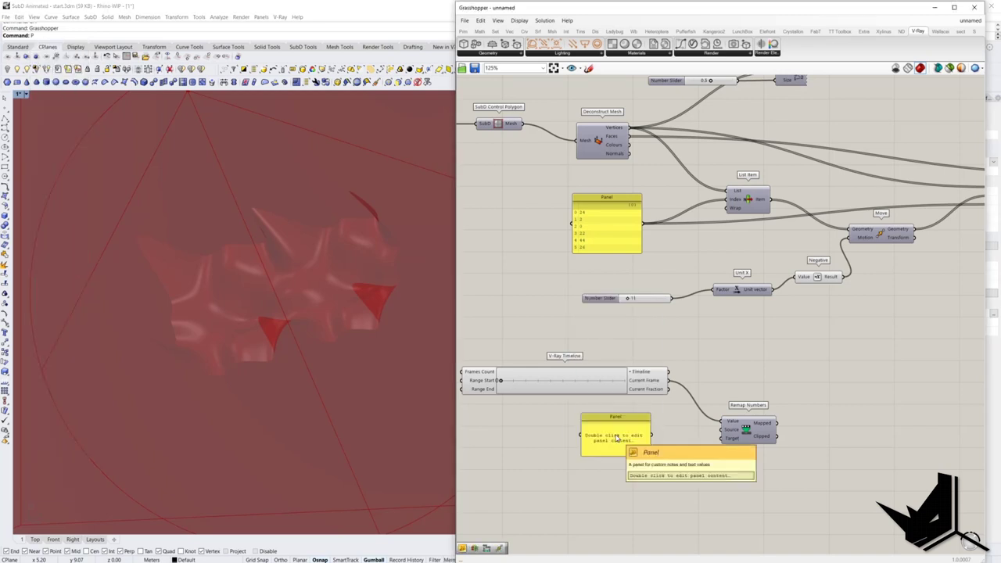
pyautogui.doubleClick(616, 439)
pyautogui.write('0 to 99')
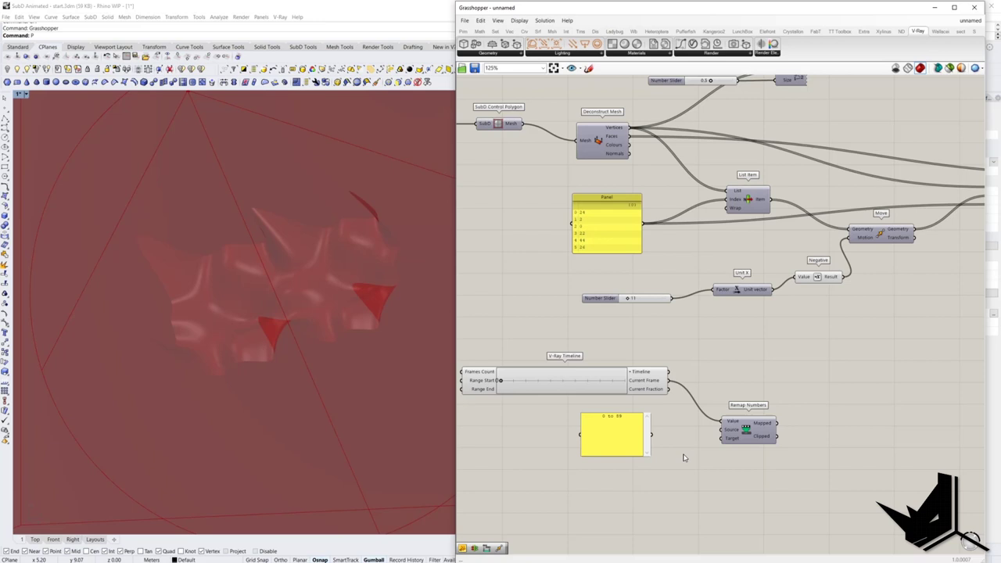
pyautogui.click(683, 458)
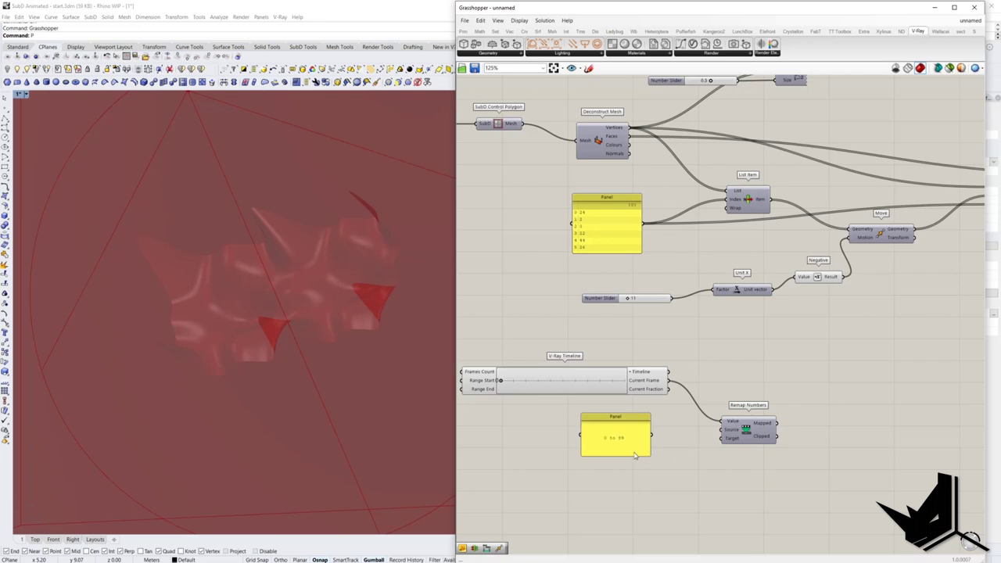
pyautogui.moveTo(634, 455); pyautogui.dragTo(722, 430)
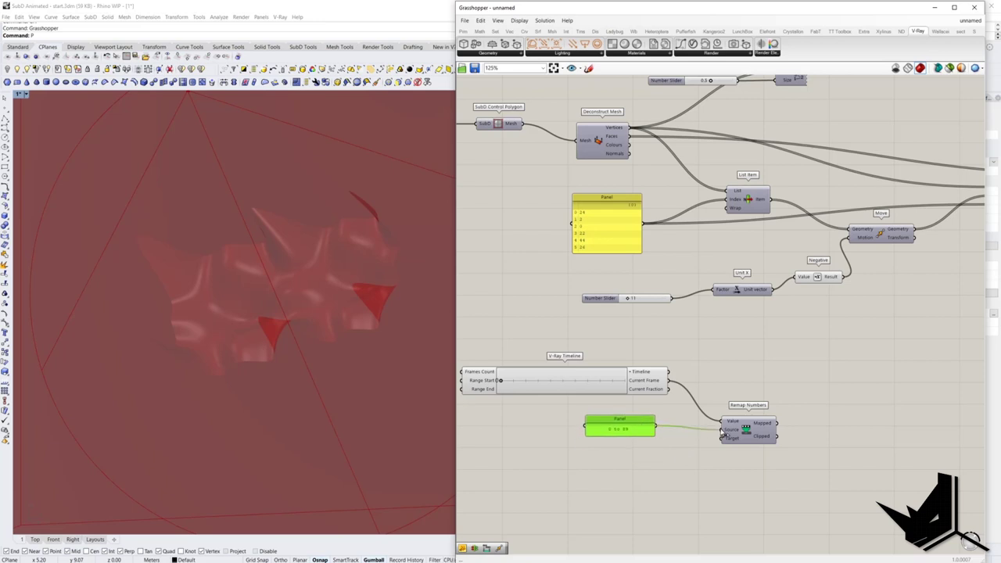
# Duplicate the source domain panel, change its content to "0 to 15" and connect it to the Target input of Remap Numbers
pyautogui.click(633, 460)
pyautogui.click(631, 432)
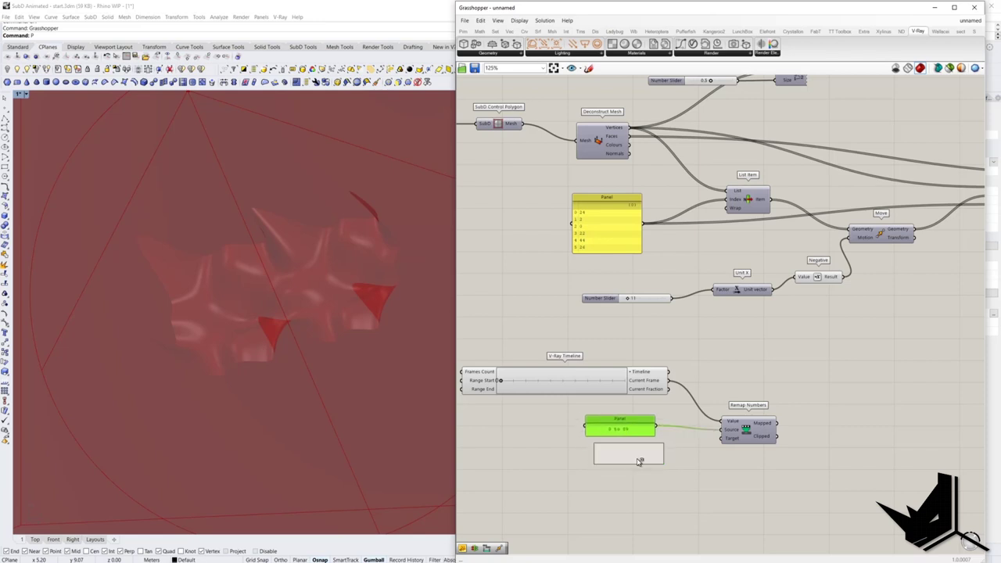
pyautogui.doubleClick(630, 432)
pyautogui.click(590, 412)
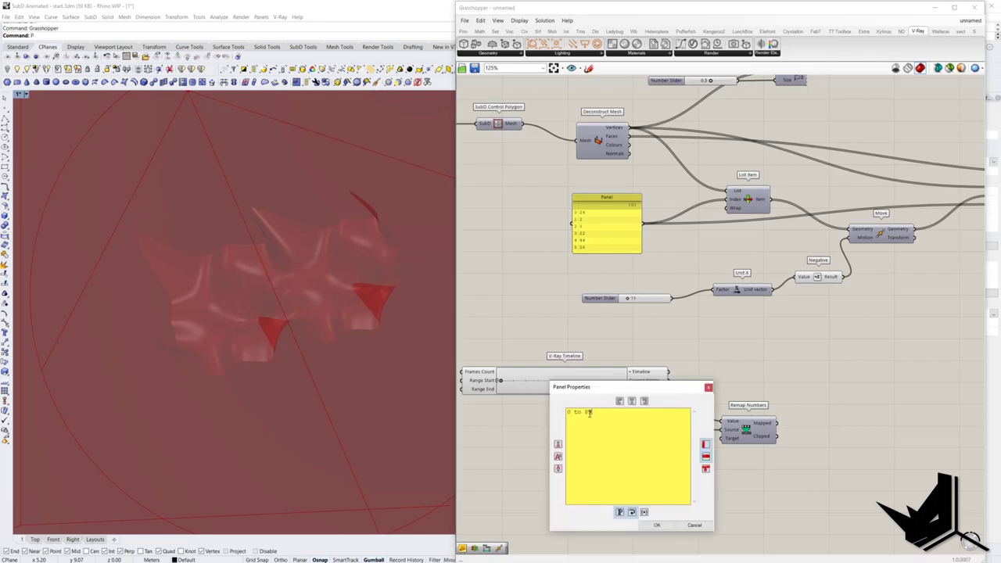
pyautogui.click(657, 525)
pyautogui.moveTo(665, 457); pyautogui.dragTo(724, 443)
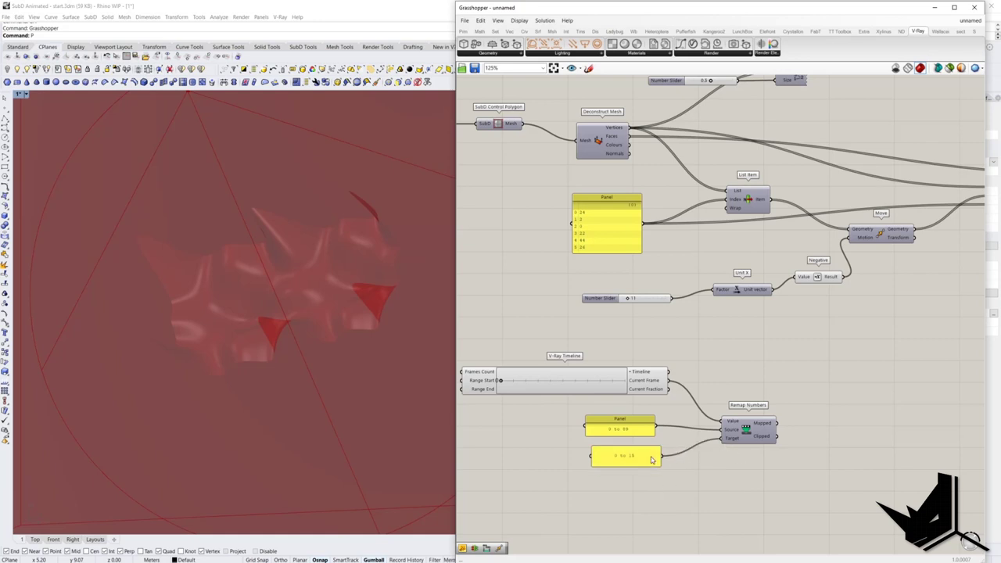
pyautogui.moveTo(651, 460); pyautogui.dragTo(640, 453)
pyautogui.click(712, 466)
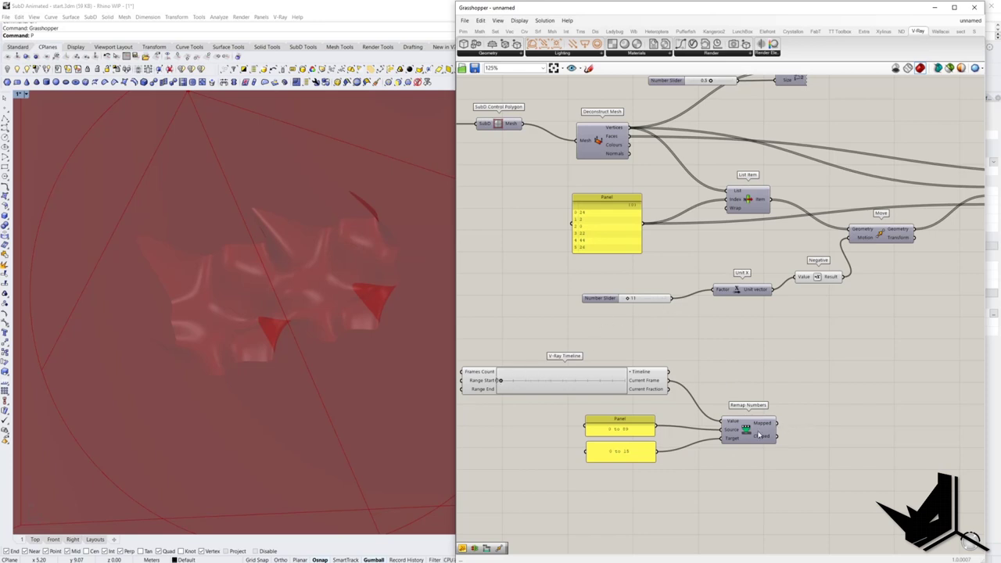
# Attach a panel to the Mapped output of Remap Numbers and scrub the V-Ray Timeline to frame 89
pyautogui.click(893, 385)
pyautogui.moveTo(778, 423); pyautogui.dragTo(858, 384)
pyautogui.moveTo(924, 405); pyautogui.dragTo(879, 411)
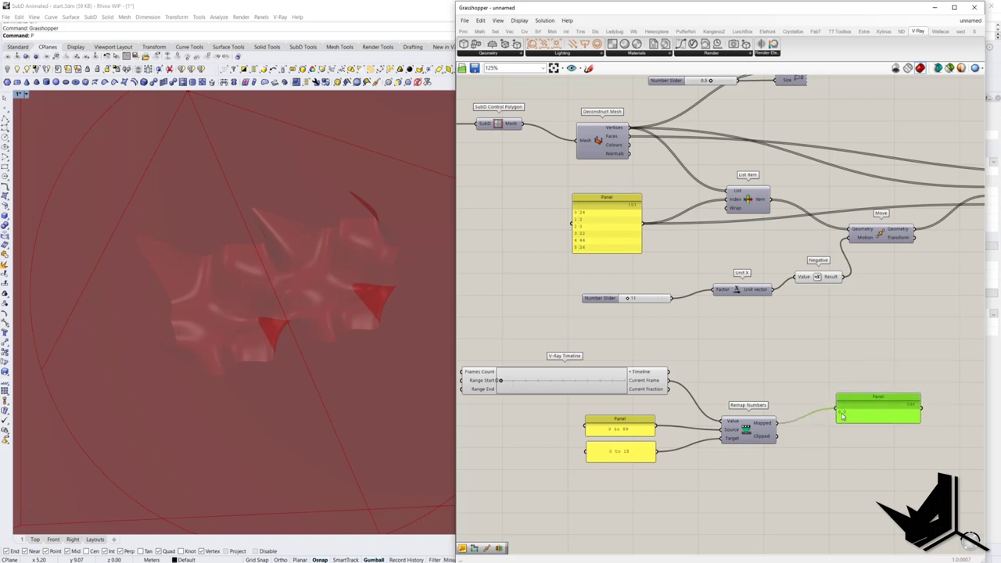
pyautogui.moveTo(503, 382); pyautogui.dragTo(532, 380)
pyautogui.moveTo(536, 382); pyautogui.dragTo(544, 389)
pyautogui.moveTo(545, 381); pyautogui.dragTo(626, 381)
# Drive Unit X's Factor with the remapped value in place of the number slider, and scrub the timeline back to frame 0
pyautogui.moveTo(781, 425); pyautogui.dragTo(635, 303)
pyautogui.click(681, 289)
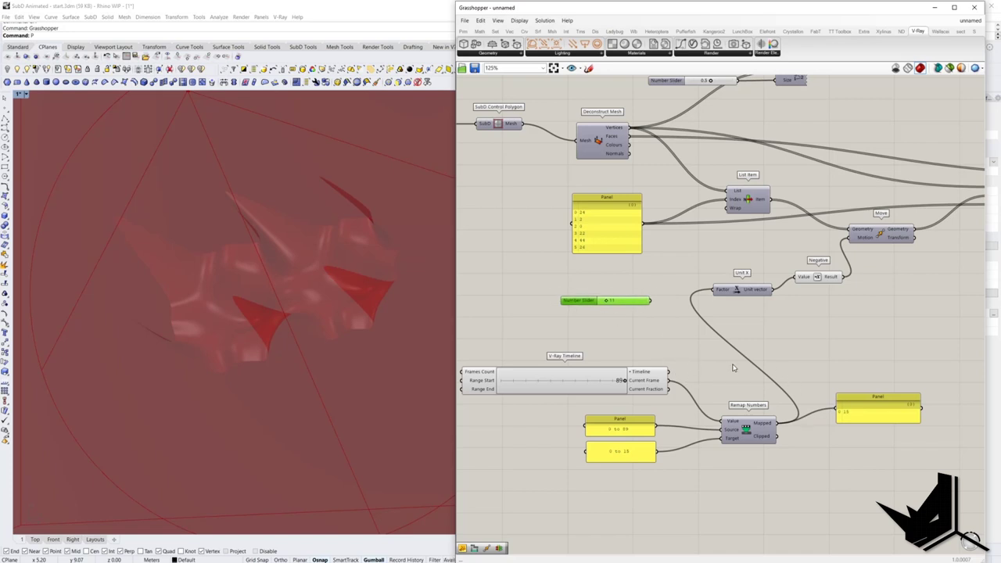
pyautogui.moveTo(663, 335); pyautogui.dragTo(731, 350, button='right')
pyautogui.moveTo(691, 395); pyautogui.dragTo(567, 395)
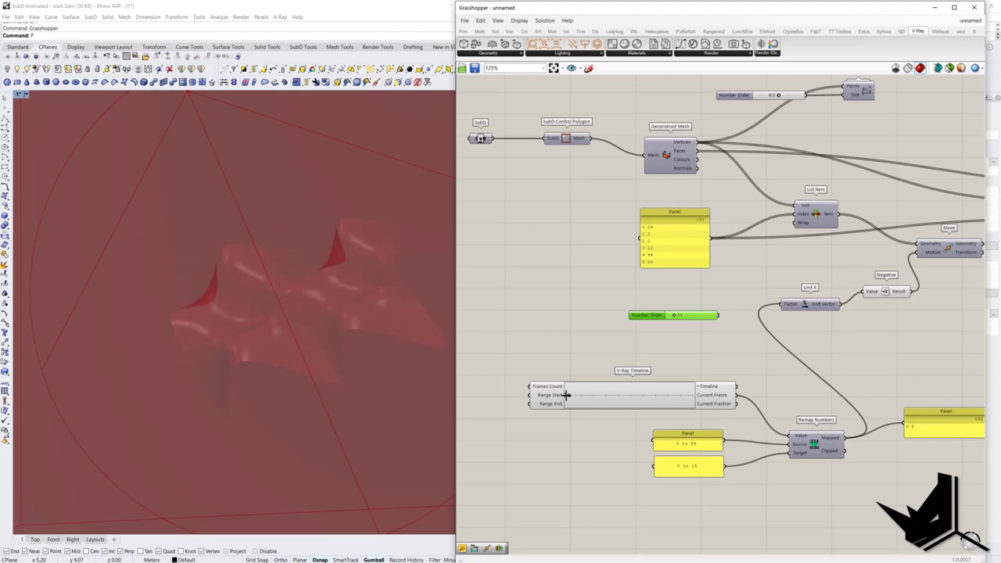
# Connect the V-Ray Timeline's Timeline output to the Timeline input of the V-Ray Render component
pyautogui.scroll(-3, 566, 395)
pyautogui.scroll(5, 565, 365)
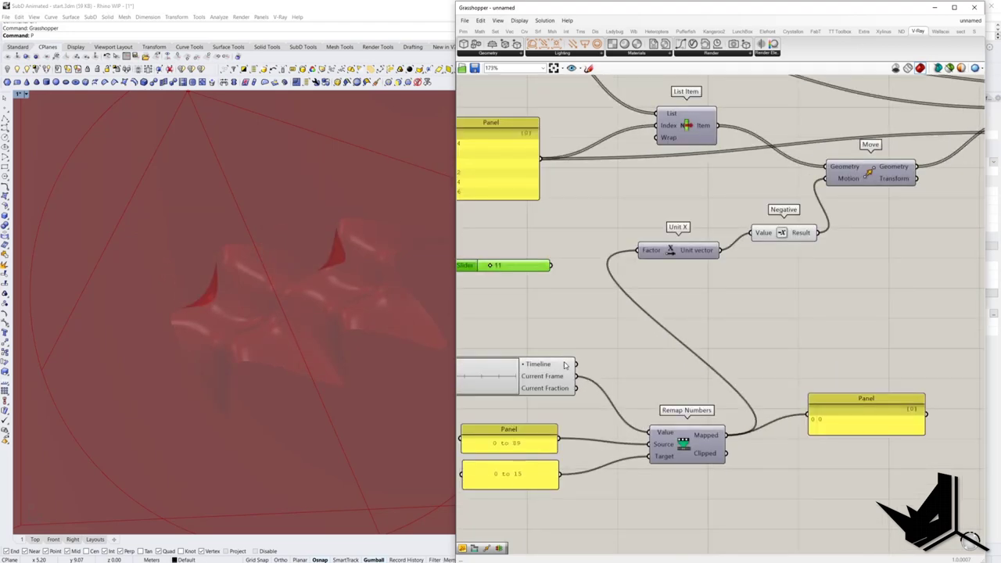
pyautogui.scroll(-6, 579, 368)
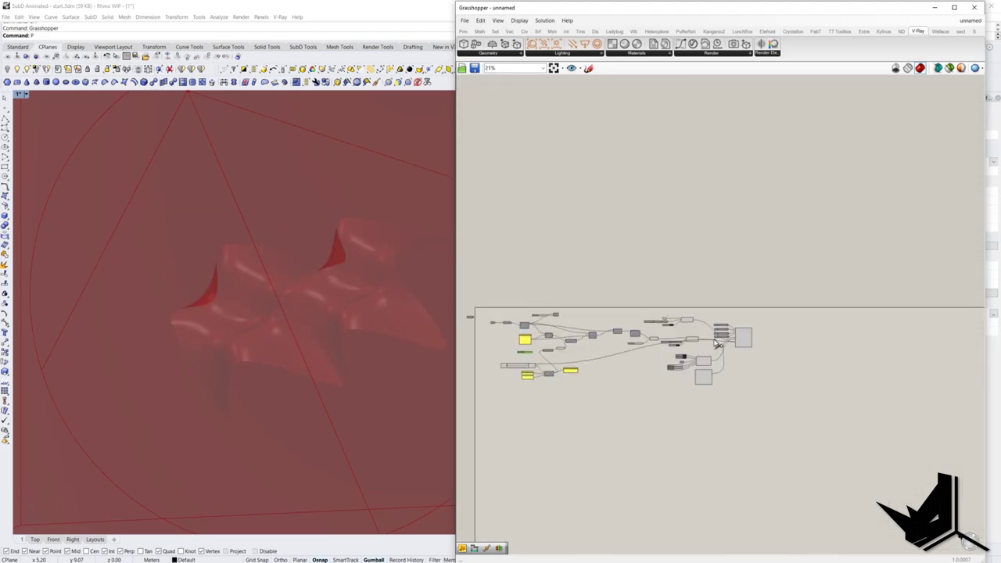
pyautogui.scroll(3, 754, 343)
pyautogui.scroll(5, 753, 343)
pyautogui.moveTo(753, 343); pyautogui.dragTo(777, 399)
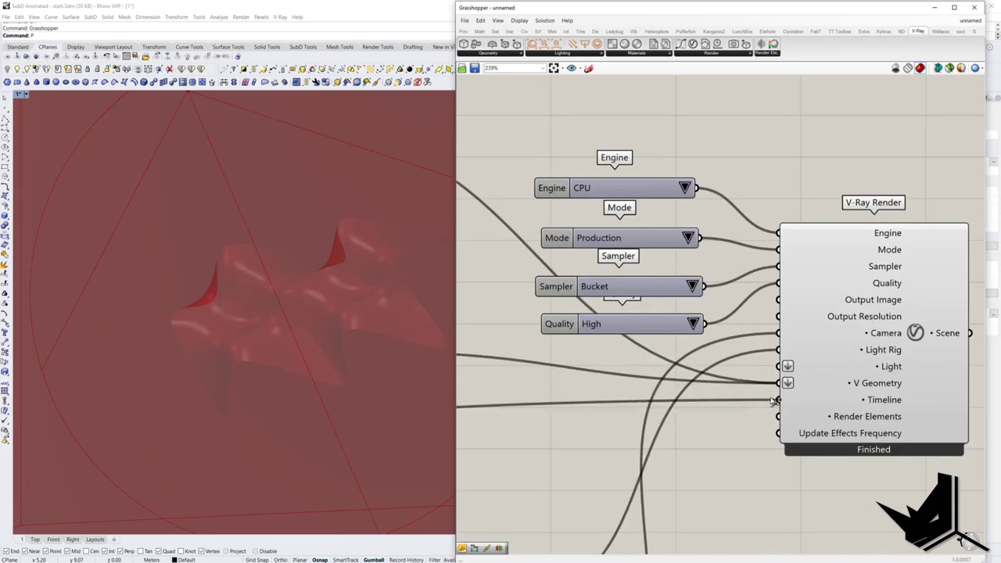
# Insert a relay on the timeline wire near V-Ray Render and rewire its output into the Timeline input
pyautogui.scroll(-4, 685, 399)
pyautogui.scroll(3, 647, 402)
pyautogui.doubleClick(645, 400)
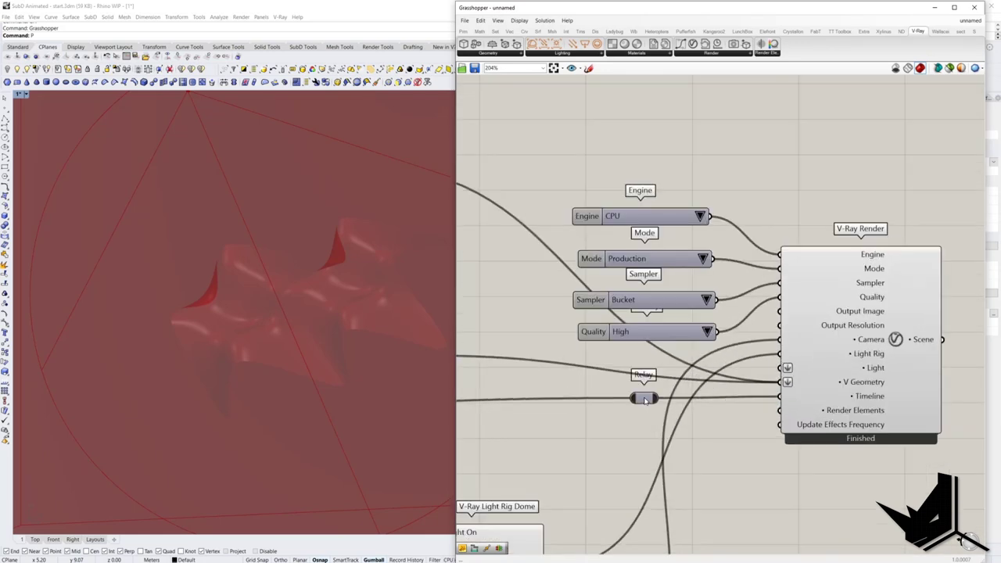
pyautogui.moveTo(650, 400); pyautogui.dragTo(778, 399)
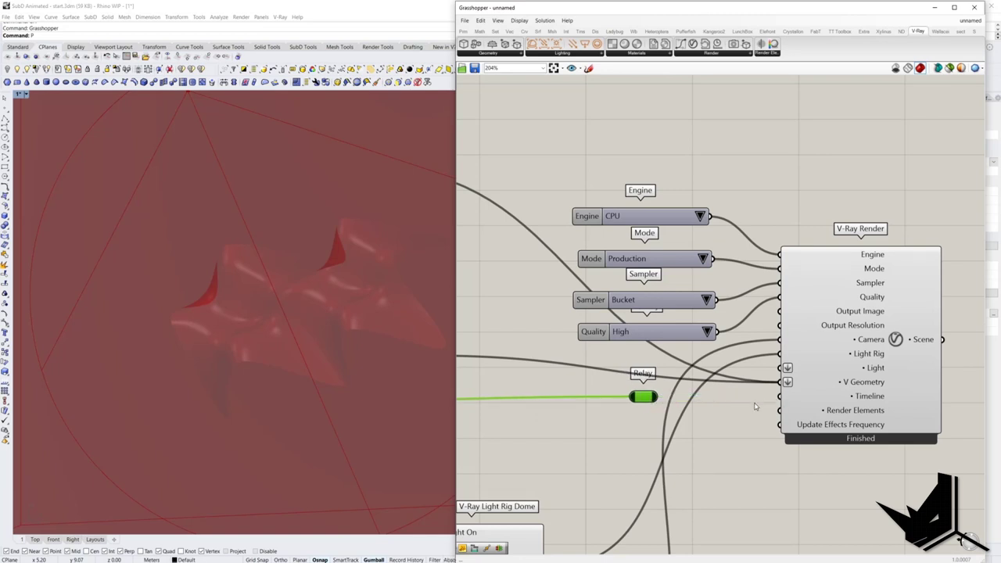
pyautogui.moveTo(659, 399); pyautogui.dragTo(780, 396)
# Examine V-Ray Render's connections, its Output Resolution integers and its available commands, including Render Animation
pyautogui.scroll(-5, 769, 421)
pyautogui.moveTo(770, 421); pyautogui.dragTo(846, 398, button='right')
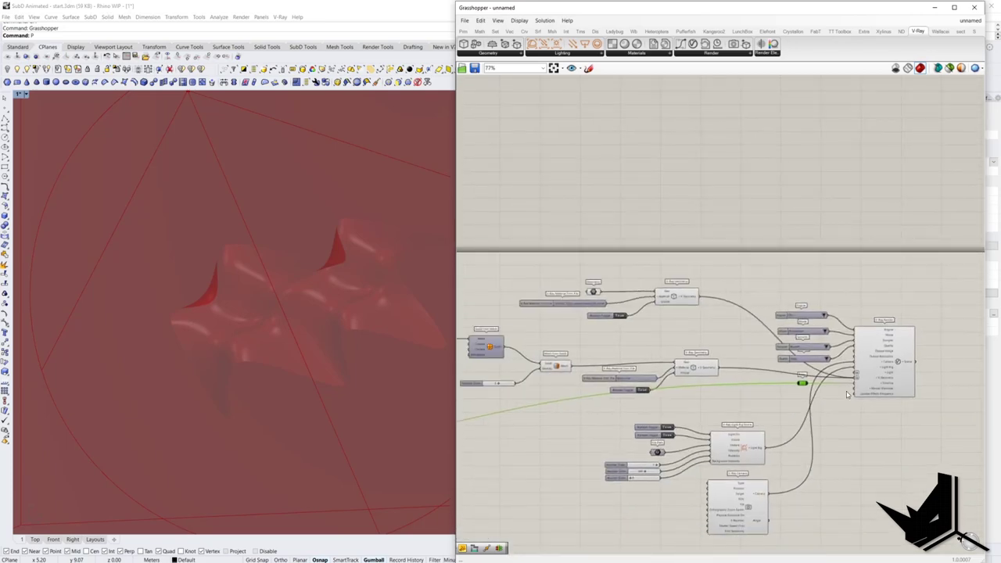
pyautogui.scroll(-3, 846, 399)
pyautogui.scroll(1, 845, 403)
pyautogui.scroll(2, 878, 384)
pyautogui.scroll(3, 881, 382)
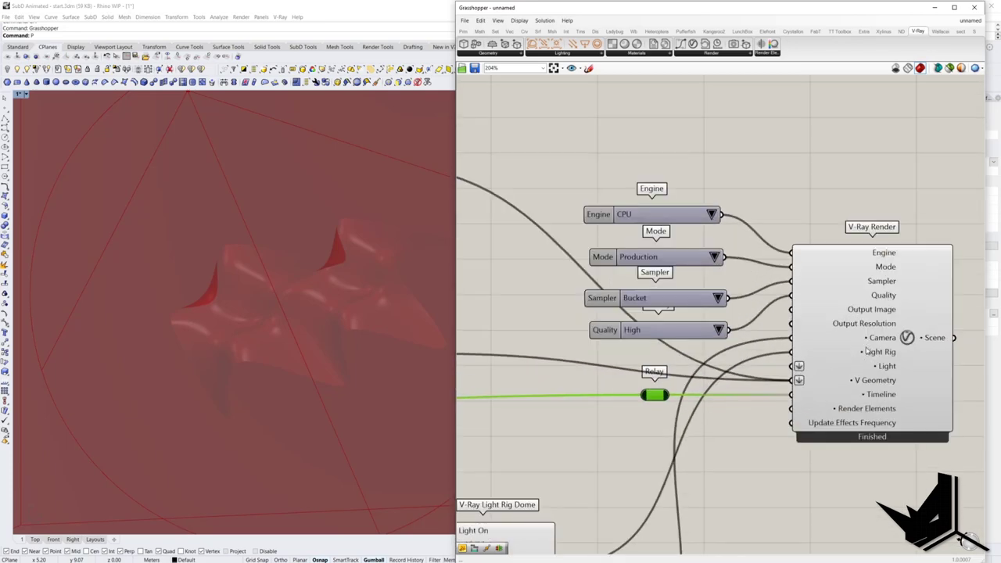
pyautogui.rightClick(858, 326)
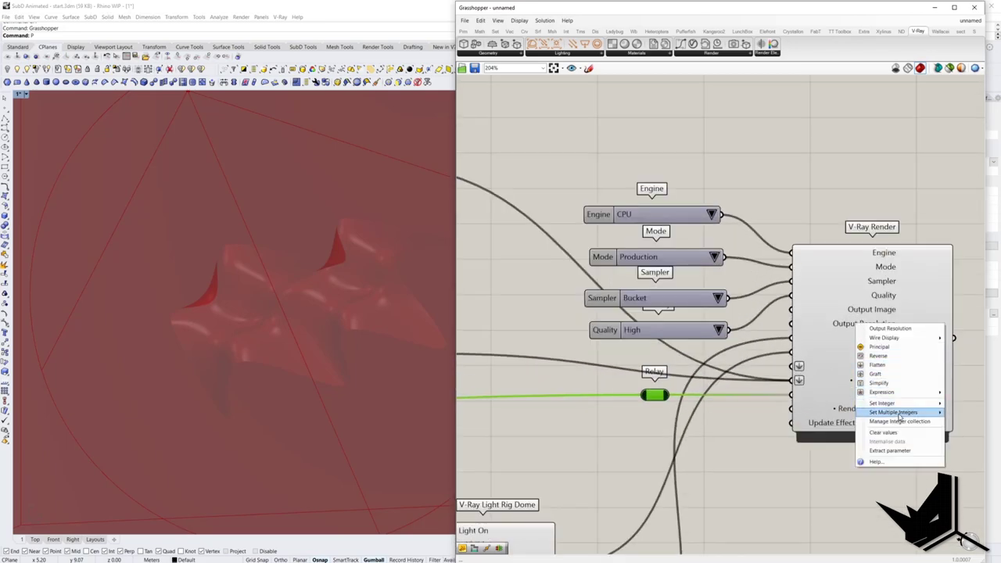
pyautogui.moveTo(902, 414)
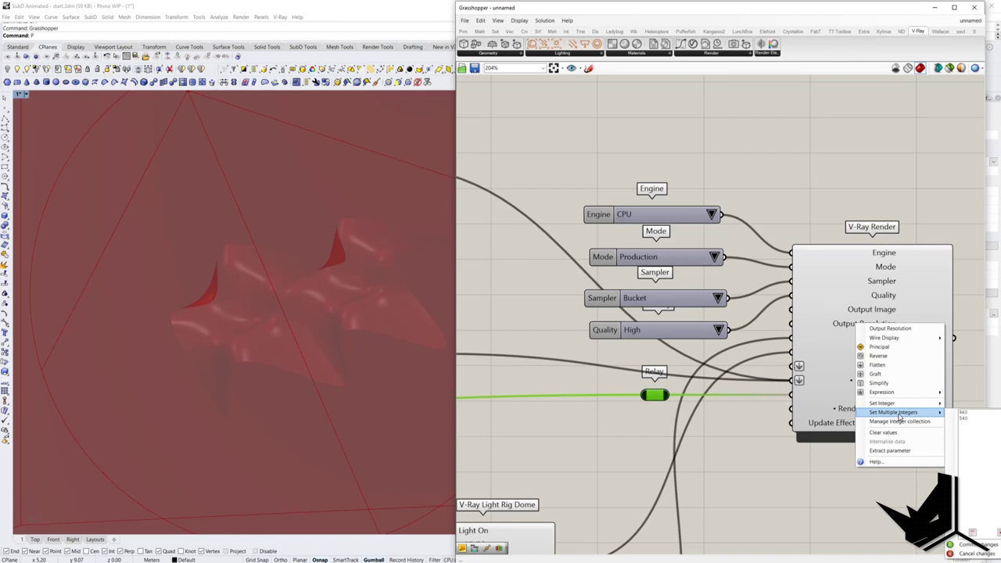
pyautogui.click(814, 481)
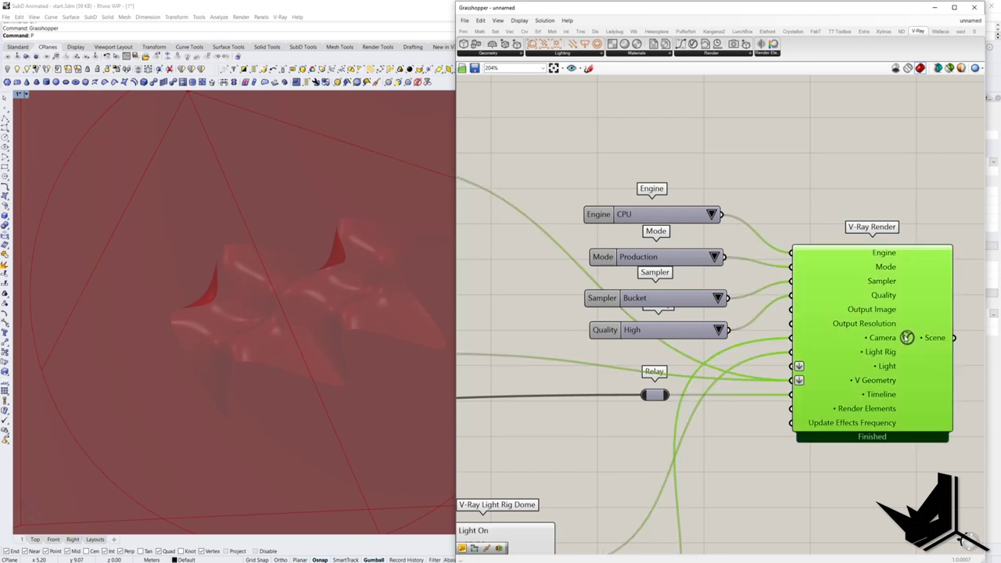
pyautogui.rightClick(908, 338)
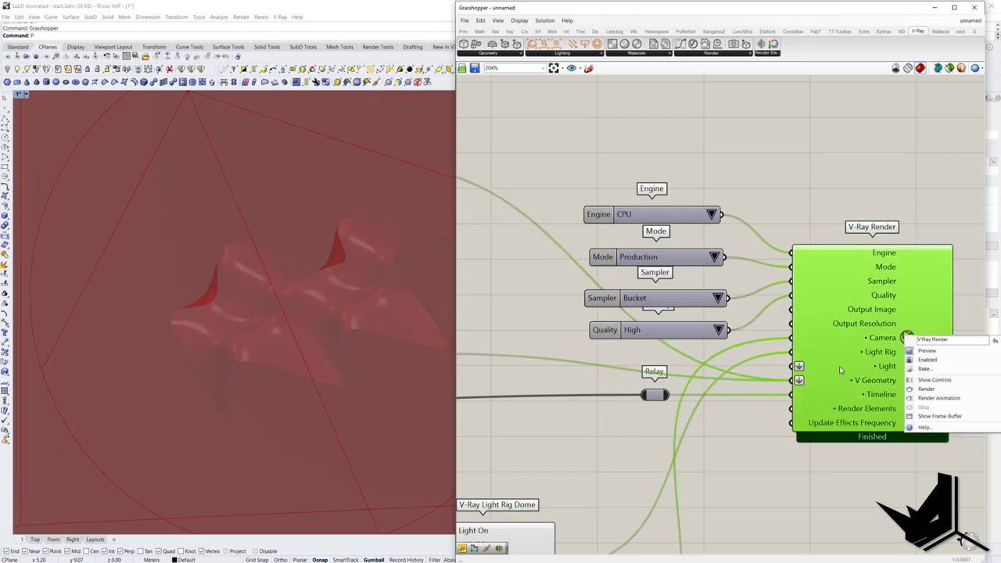
pyautogui.click(765, 483)
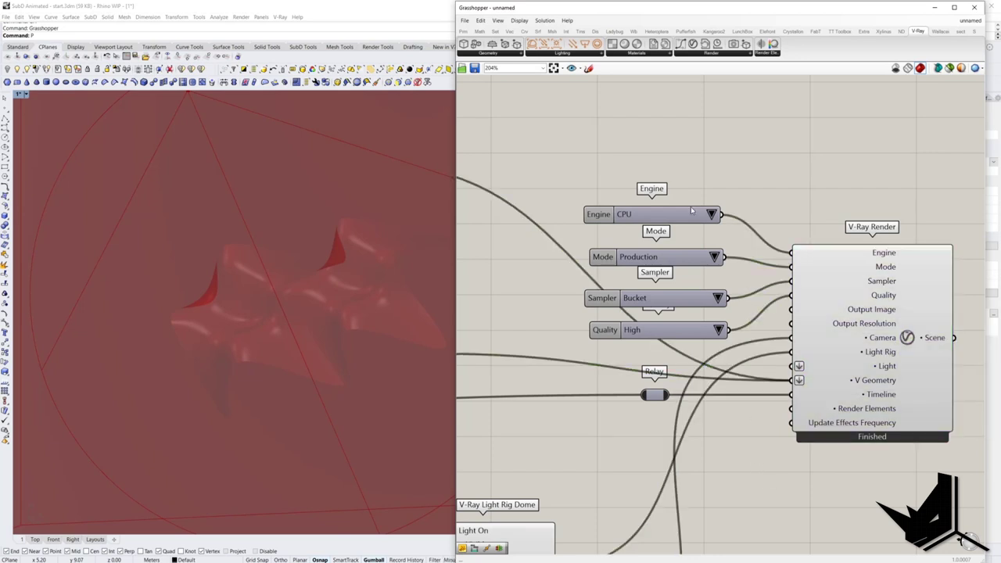
# Shift the Engine, Mode, Sampler and Quality lists upward, extract V-Ray Render's Output Image parameter and place it beneath them
pyautogui.moveTo(686, 180); pyautogui.dragTo(699, 338)
pyautogui.moveTo(686, 330); pyautogui.dragTo(677, 265)
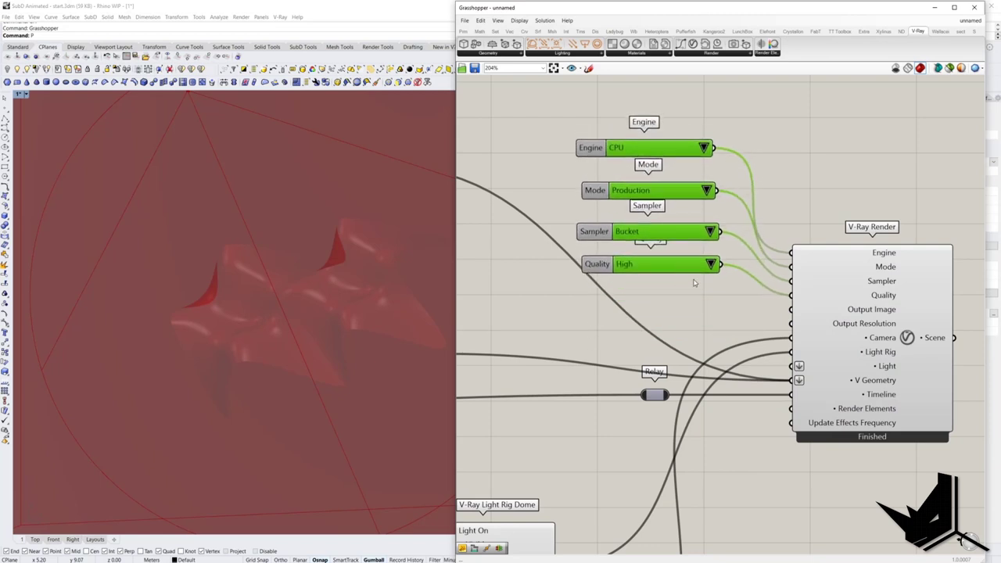
pyautogui.rightClick(838, 325)
pyautogui.rightClick(846, 315)
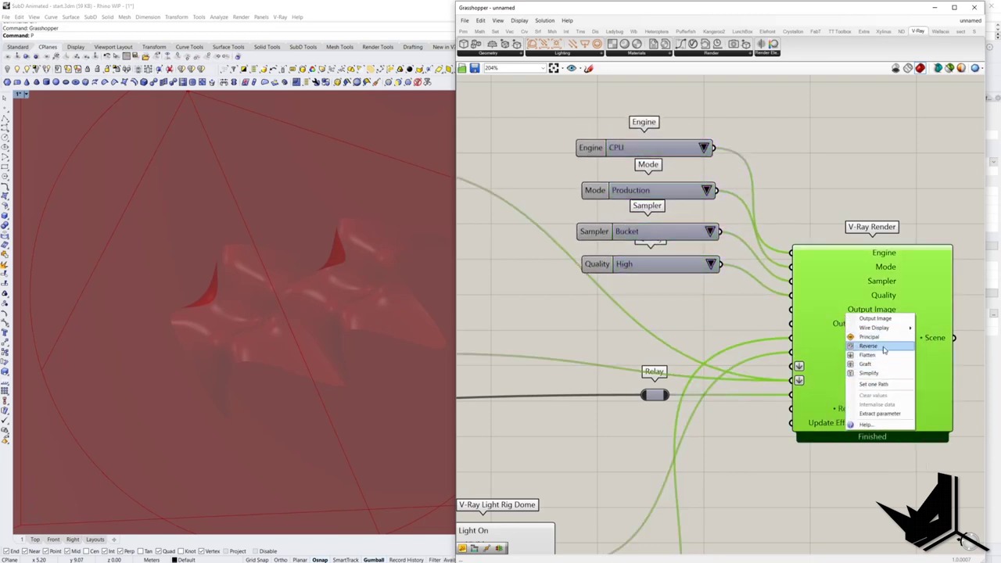
pyautogui.click(880, 413)
pyautogui.moveTo(831, 311); pyautogui.dragTo(635, 313)
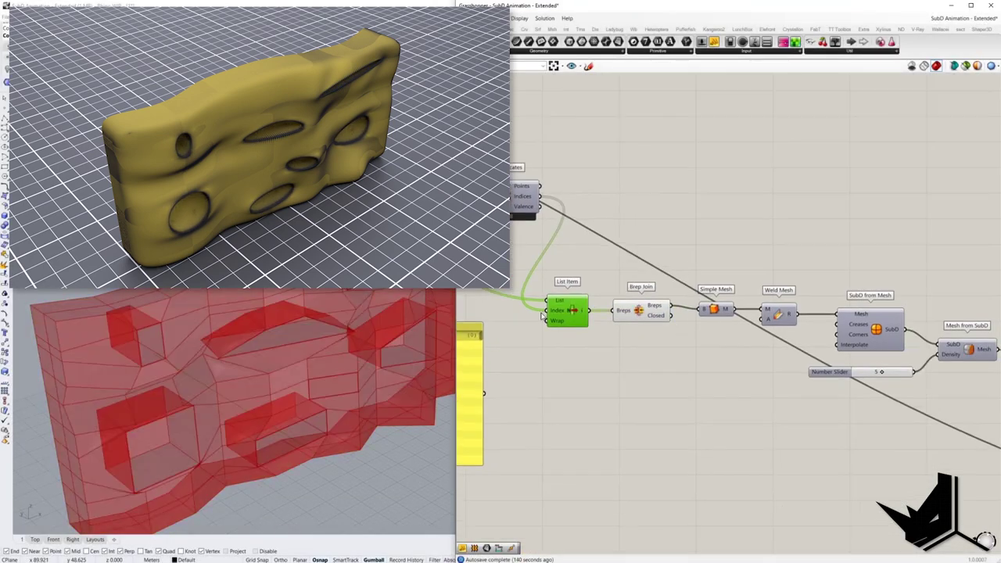
# Toggle the viewport preview of the Brep Join component in the SubD Animation - Extended definition
pyautogui.rightClick(637, 324)
pyautogui.click(656, 338)
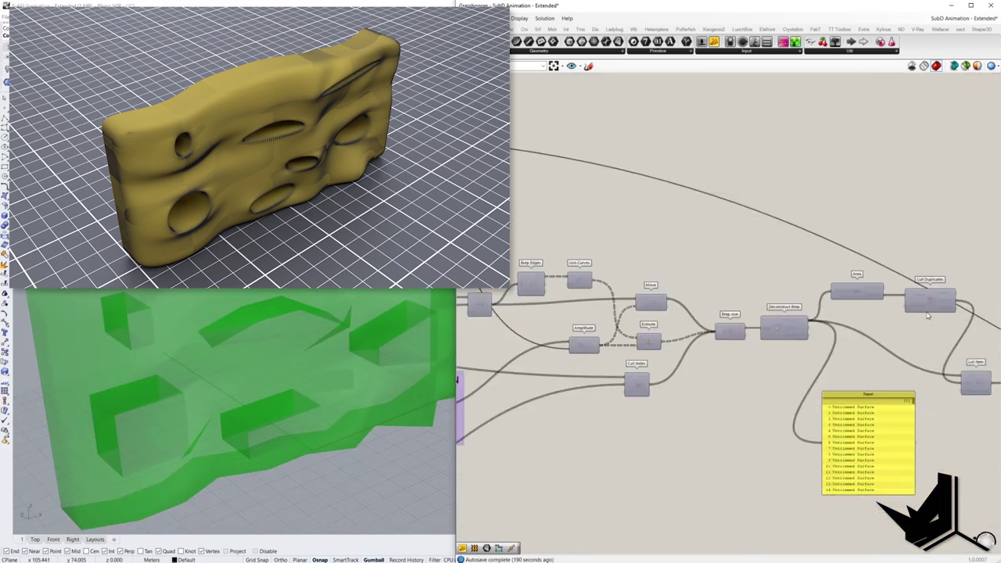